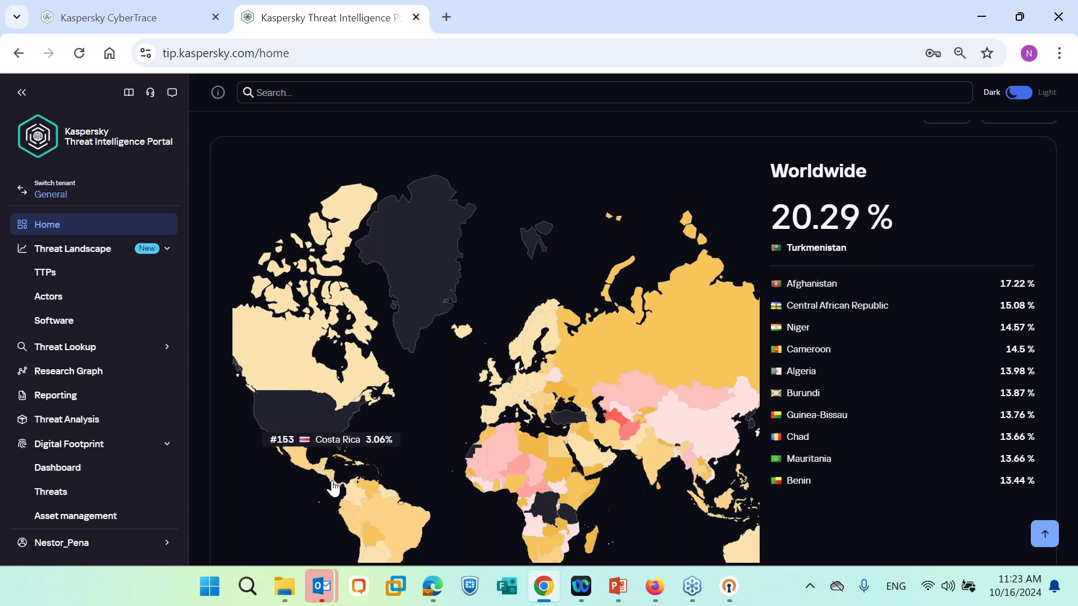
Step: Filter the worldwide threat map to Costa Rica and review its top 10 threats, C&C, URLs and files
click(334, 488)
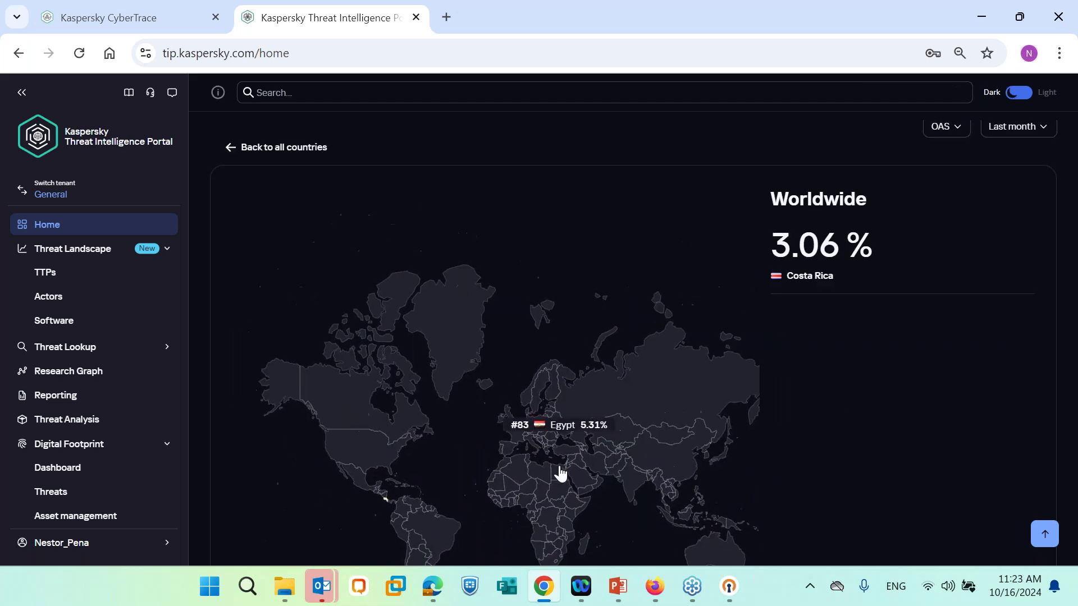
scroll(866, 409, down, 2)
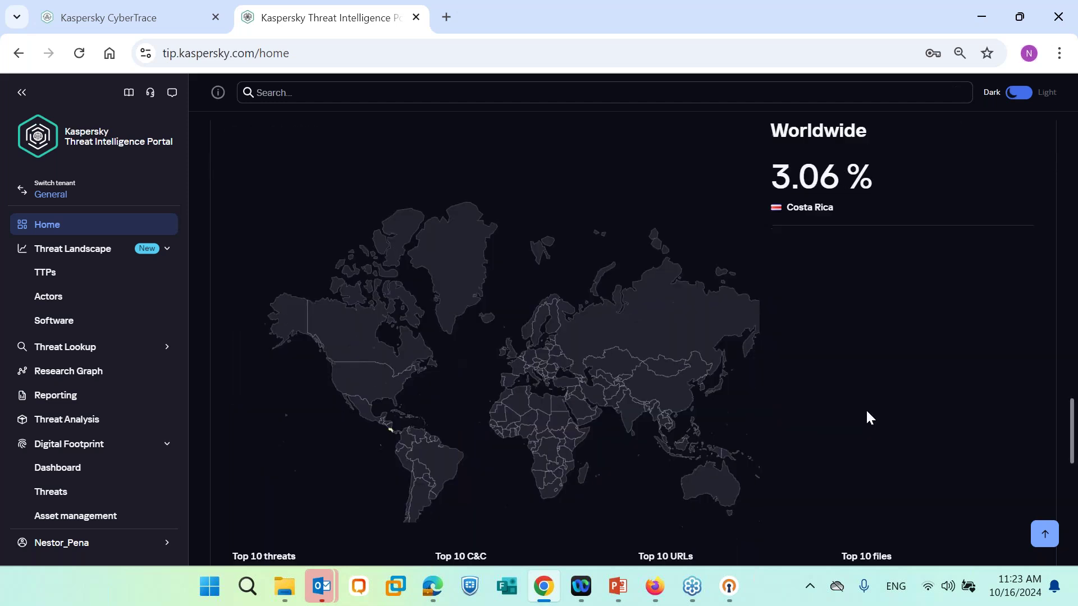
scroll(867, 417, up, 1)
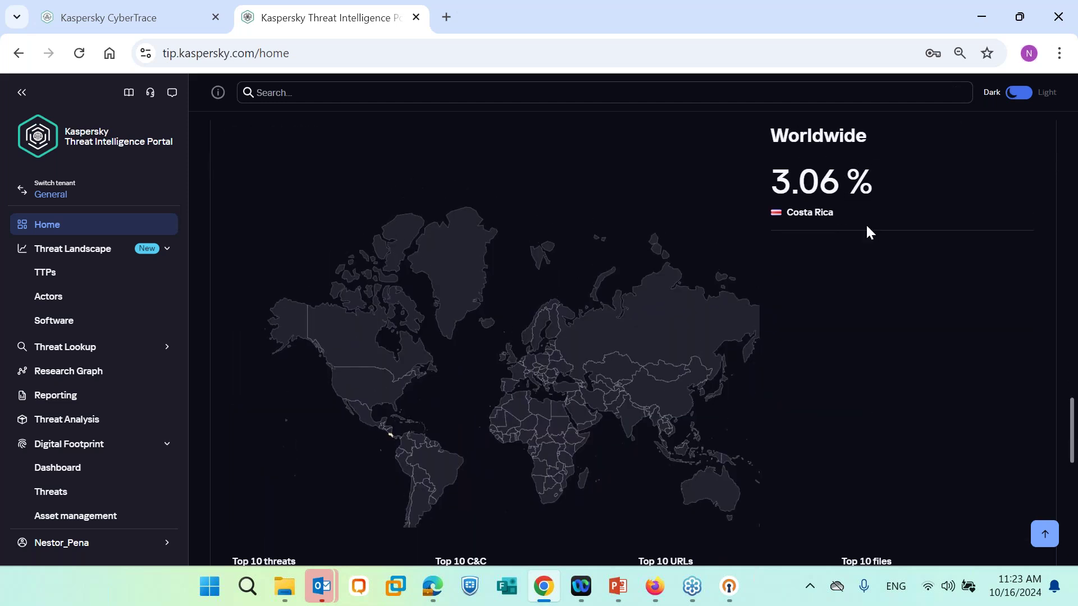
scroll(819, 312, down, 5)
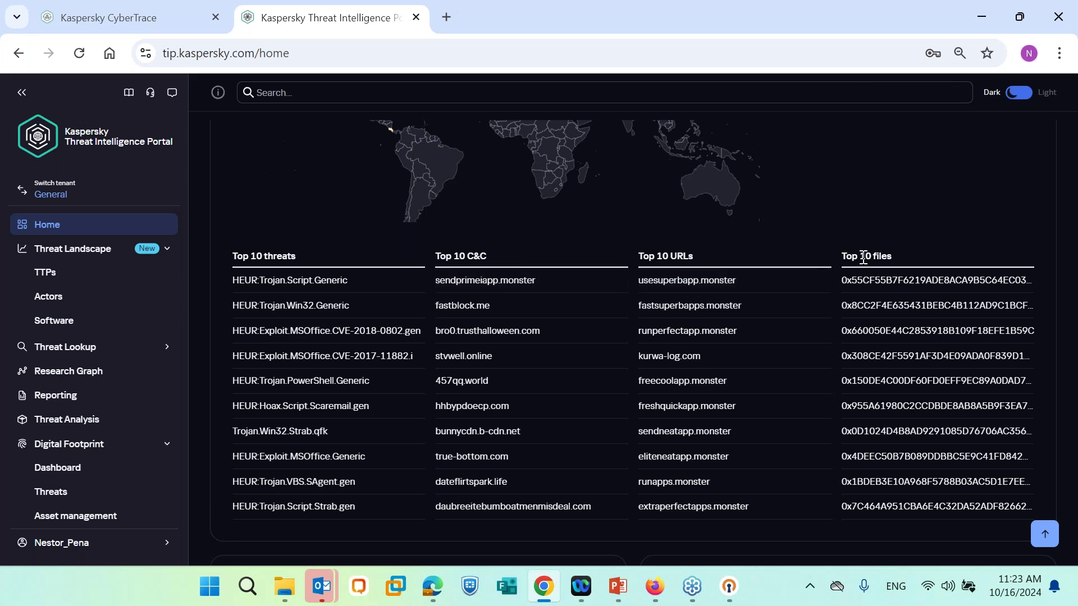
scroll(583, 288, up, 1)
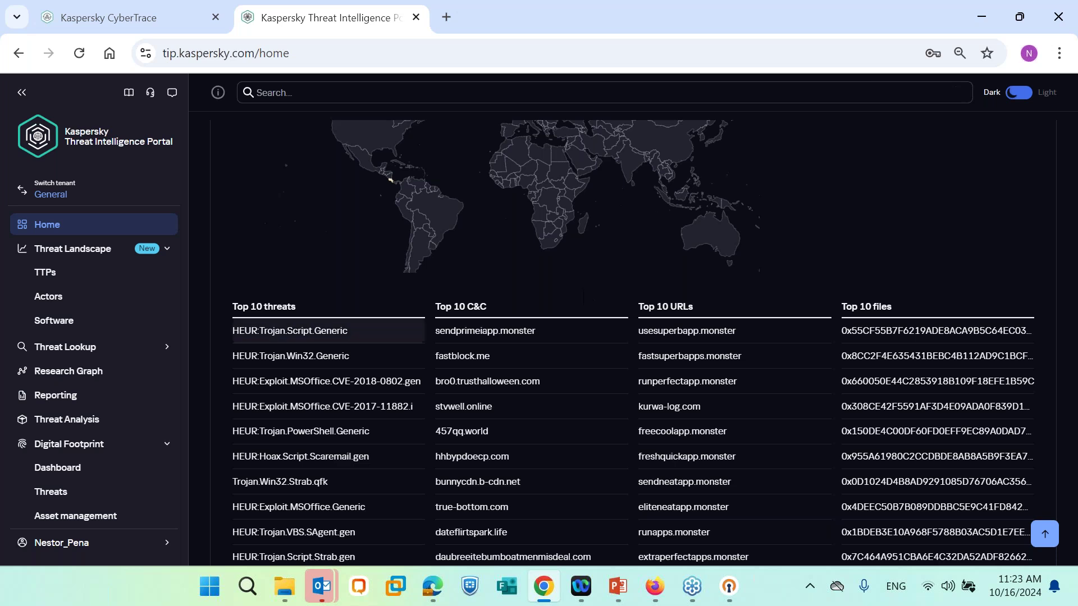
Step: Review the WHOIS Lookup search form with its request history, and view the WHOIS Hunting page
click(125, 350)
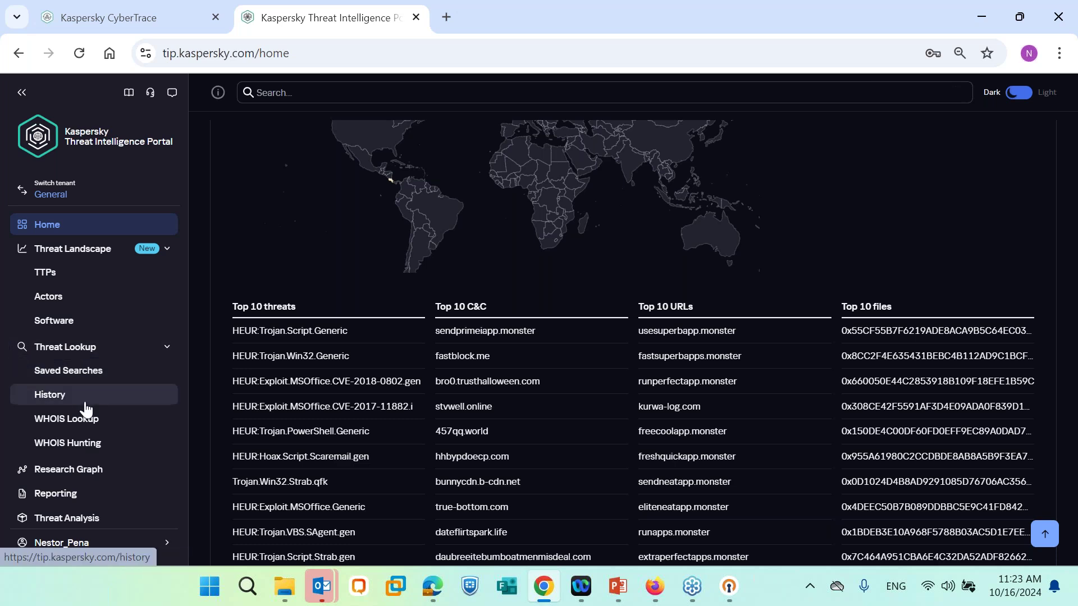
click(83, 422)
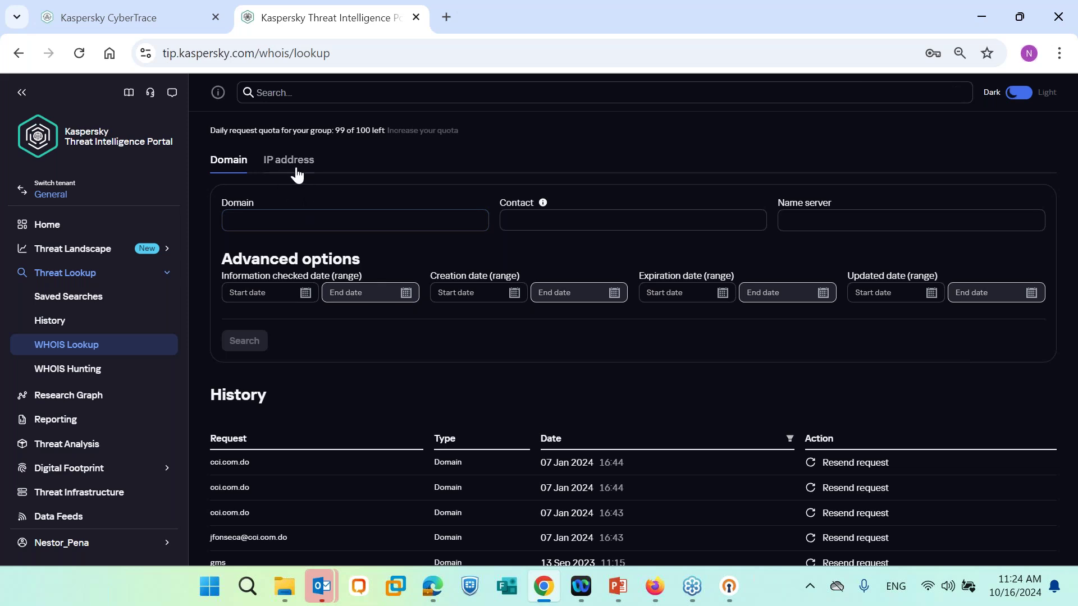
scroll(374, 382, down, 1)
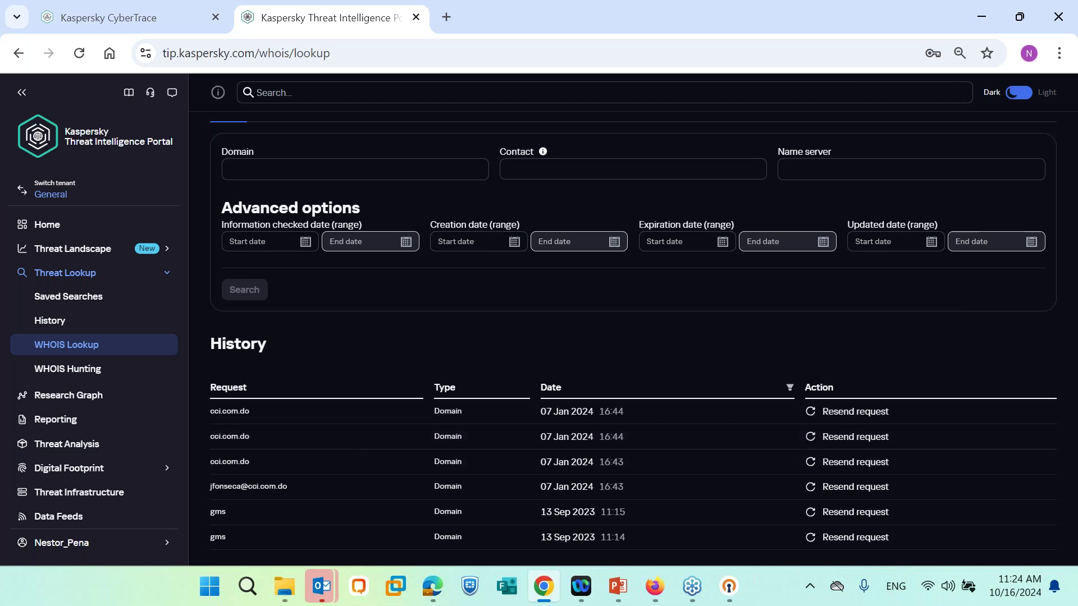
click(90, 381)
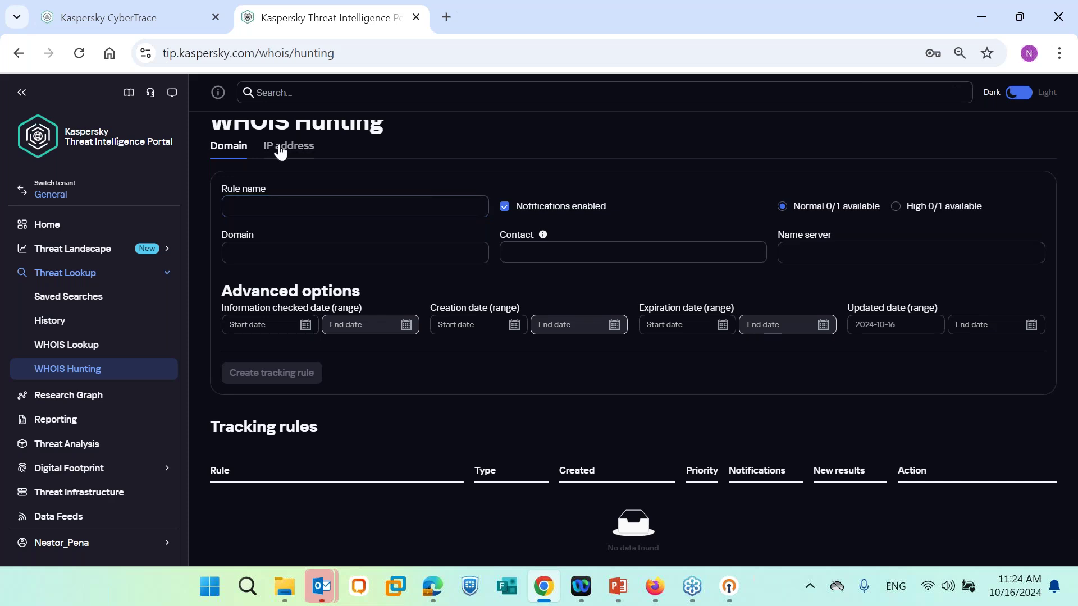
Step: Open the PetitPotato research graph and examine its root file node and the connected file and URL relationships
click(81, 399)
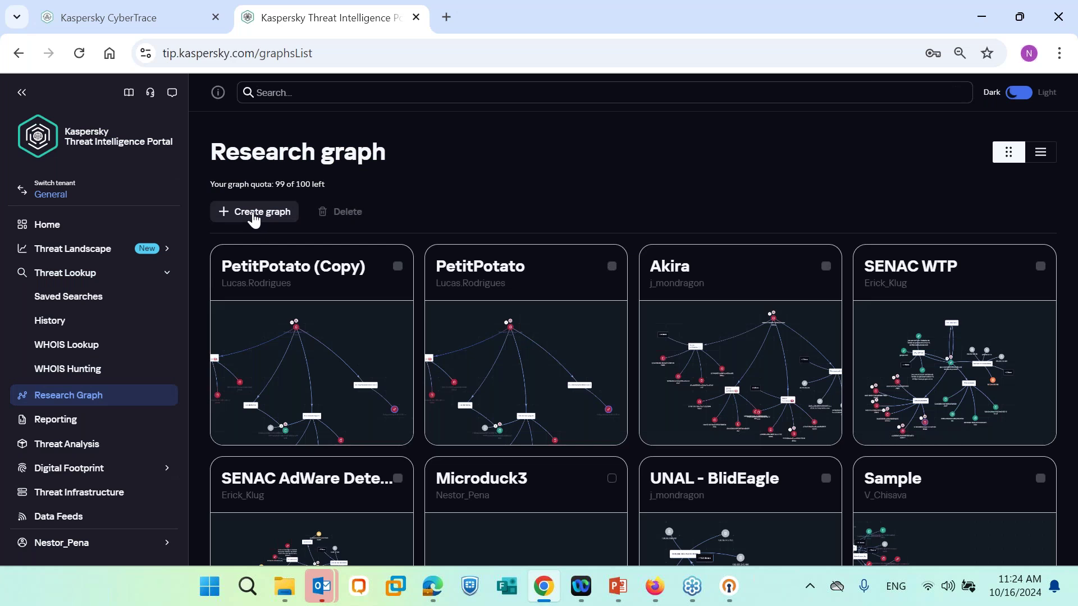
click(511, 356)
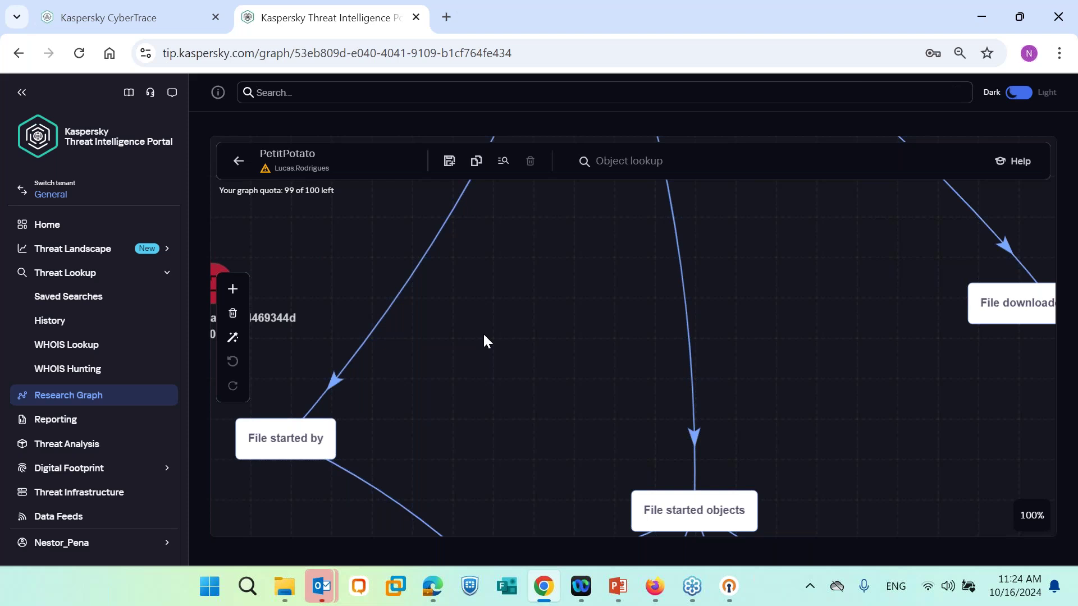
scroll(483, 335, down, 5)
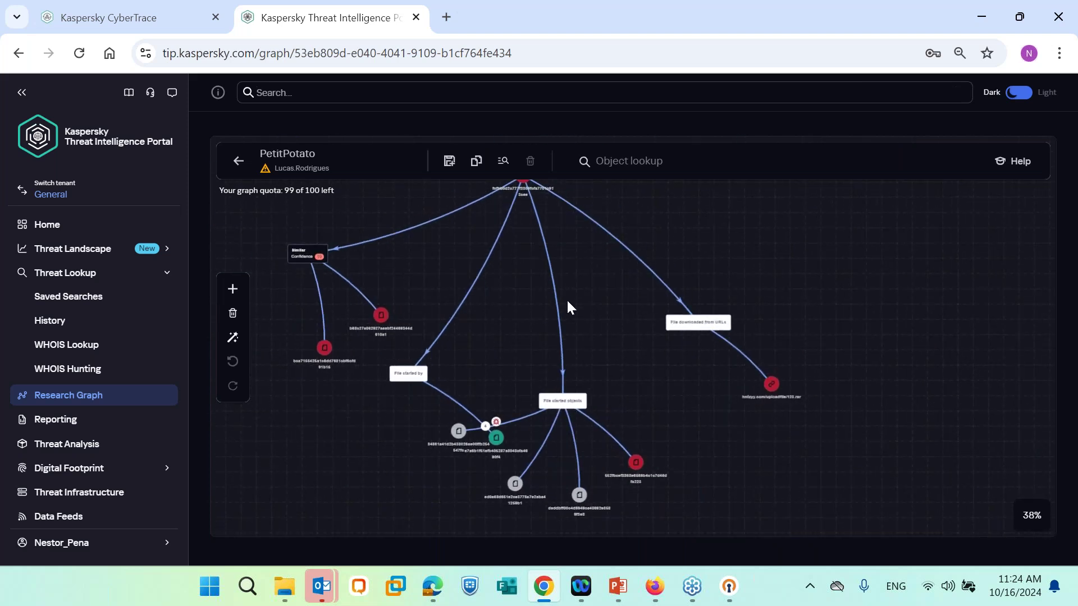
click(527, 273)
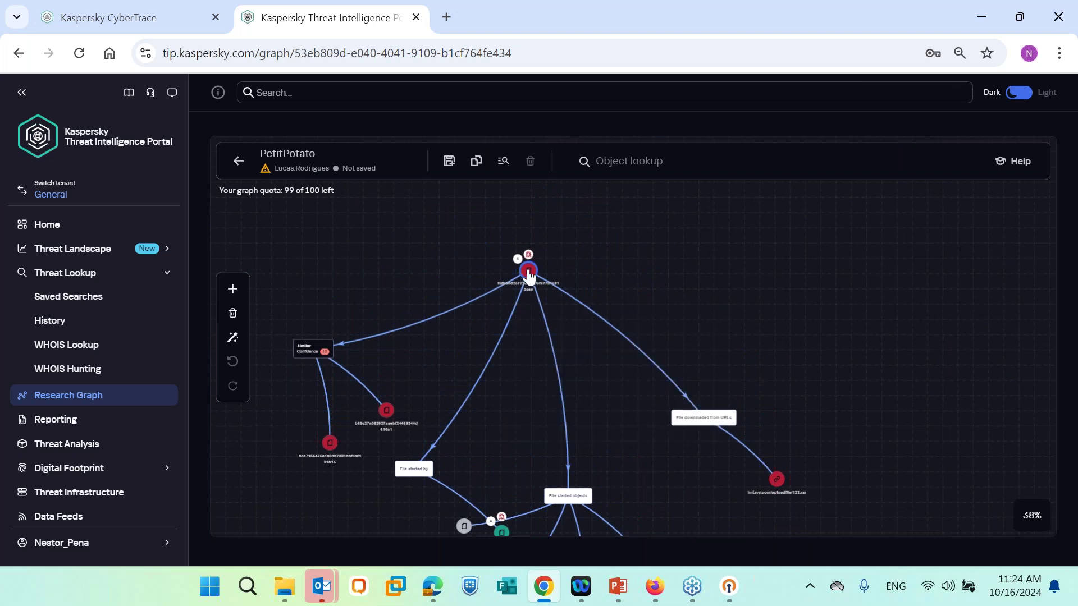
mouse_move(528, 277)
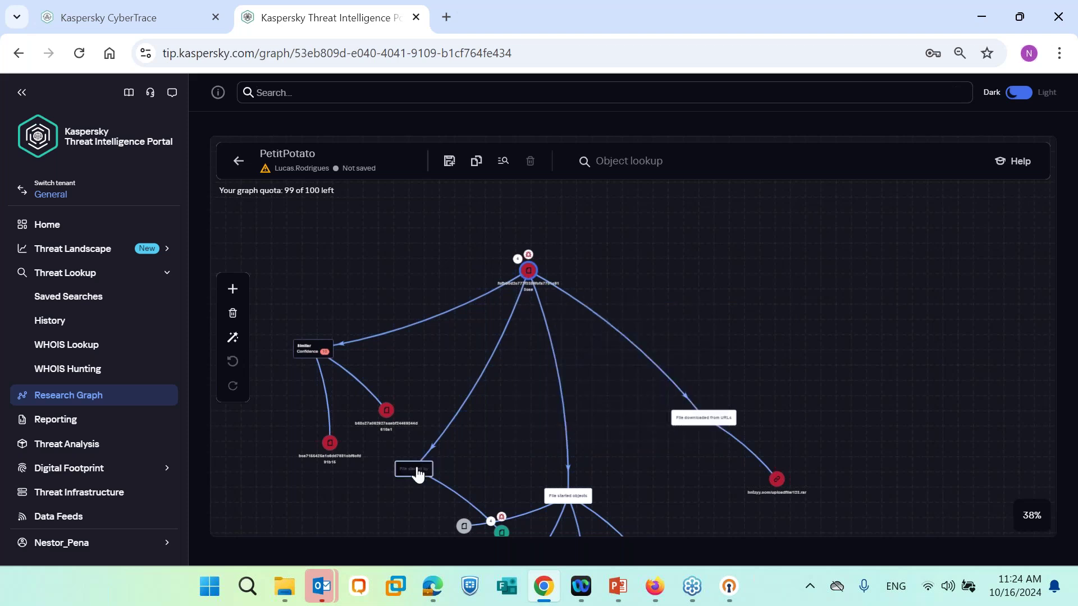
scroll(480, 461, up, 1)
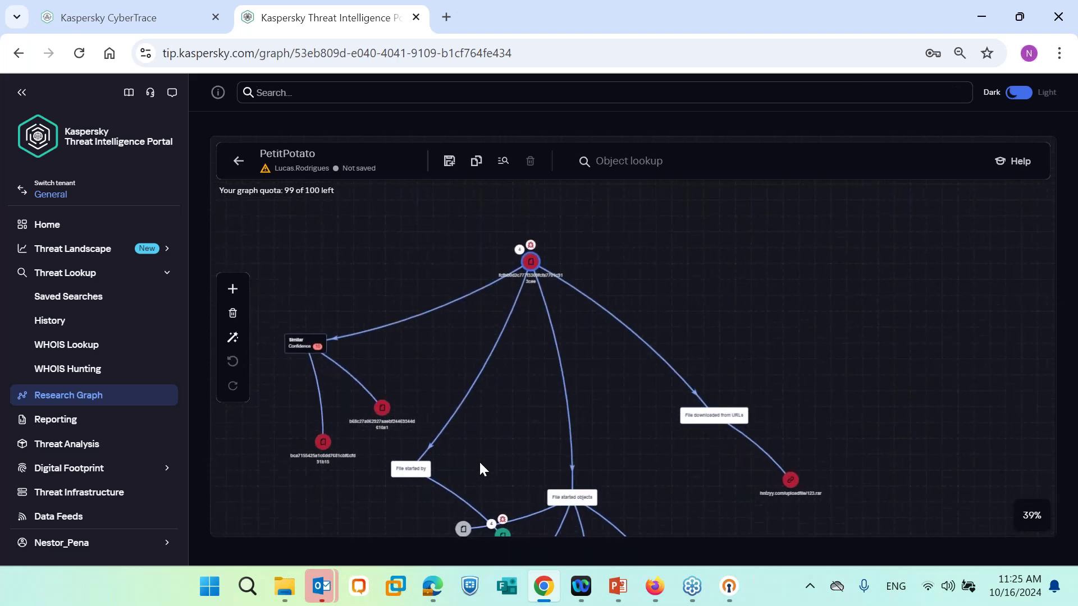
scroll(480, 464, up, 2)
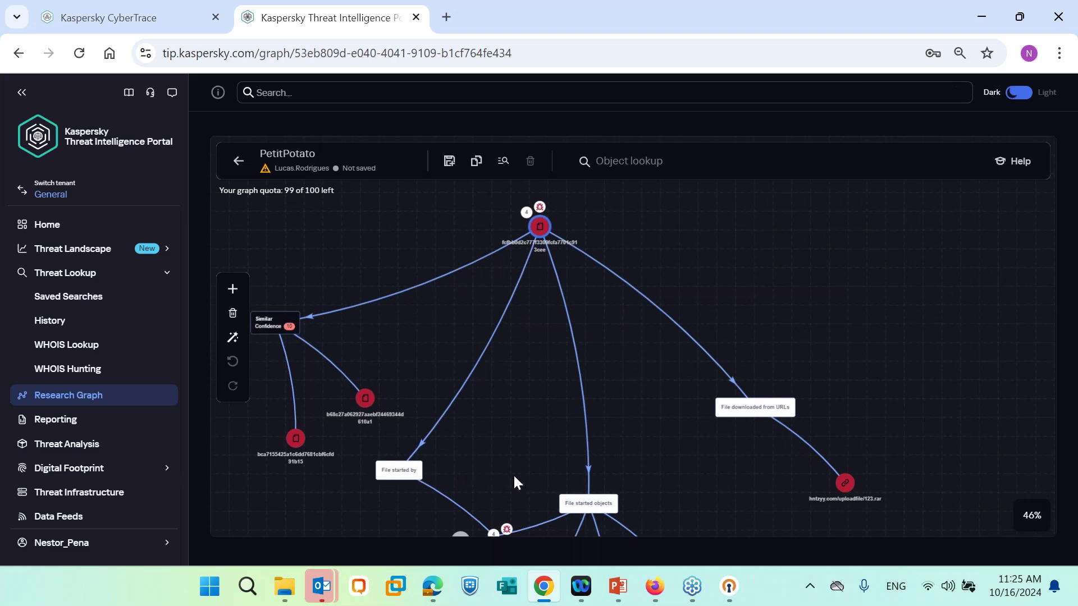
scroll(526, 477, up, 2)
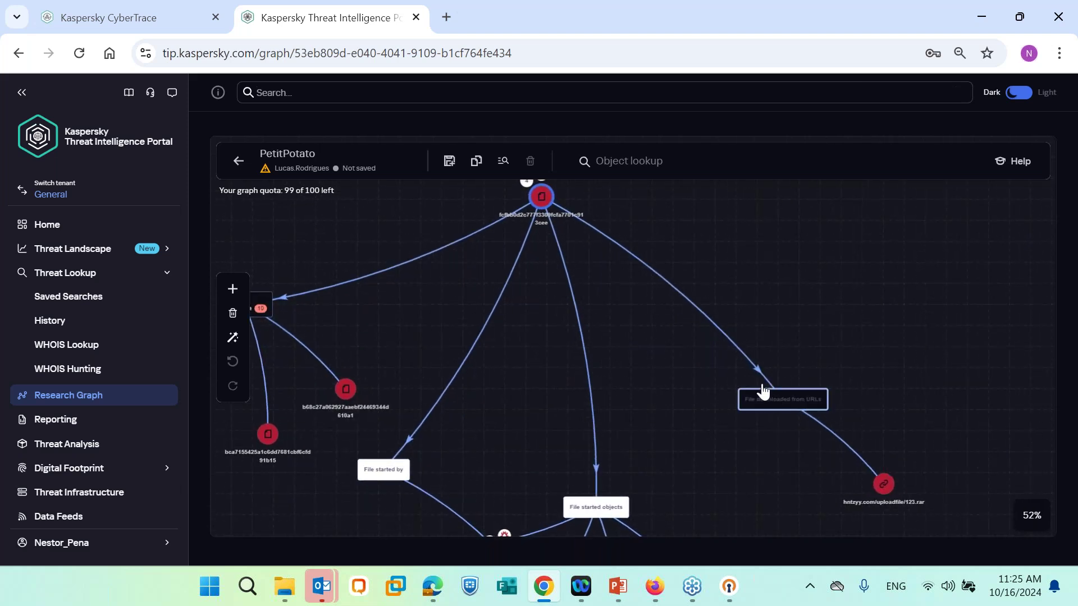
mouse_move(889, 493)
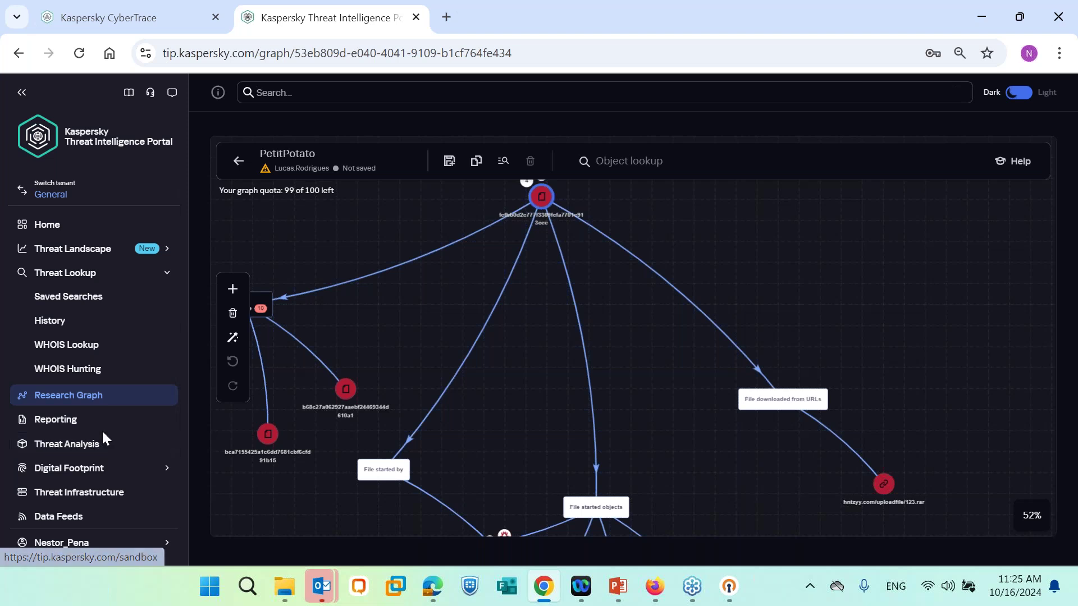
Step: Leave the PetitPotato graph without saving changes and return to the list of research graphs
click(72, 444)
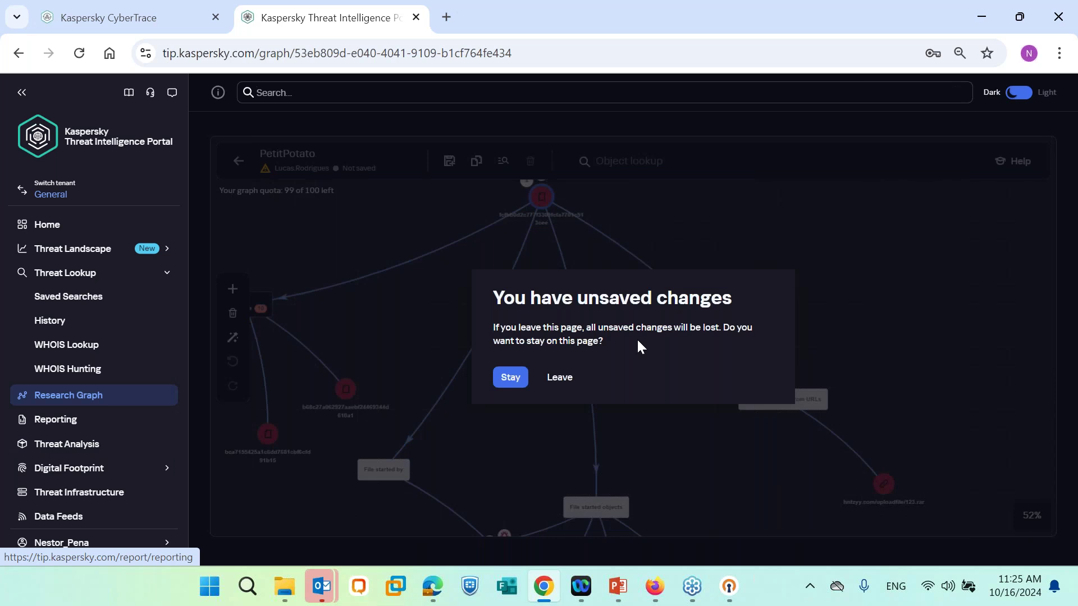
click(508, 375)
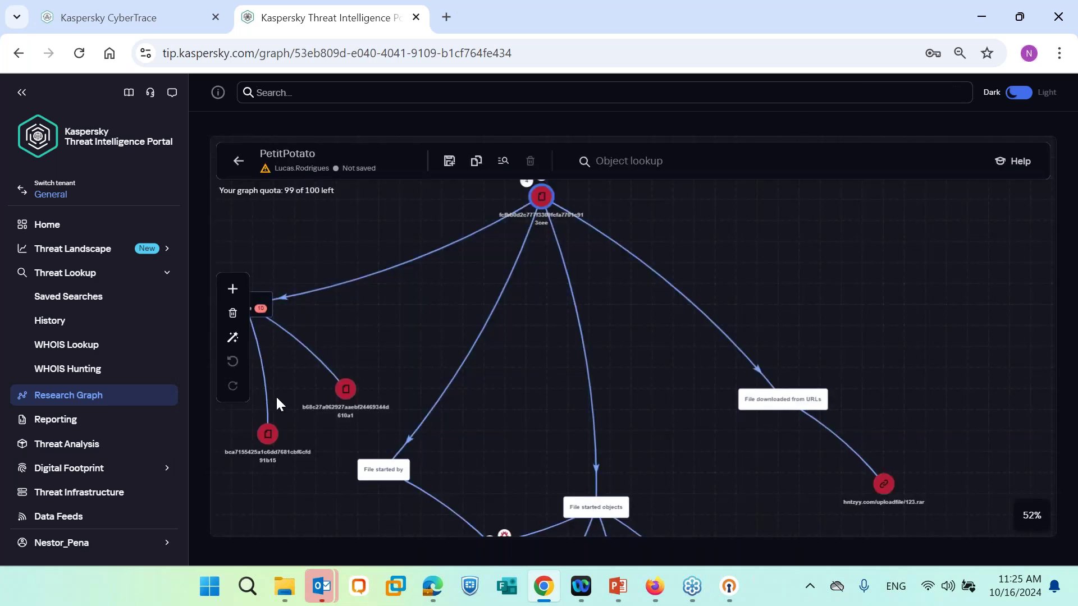
click(121, 395)
click(555, 380)
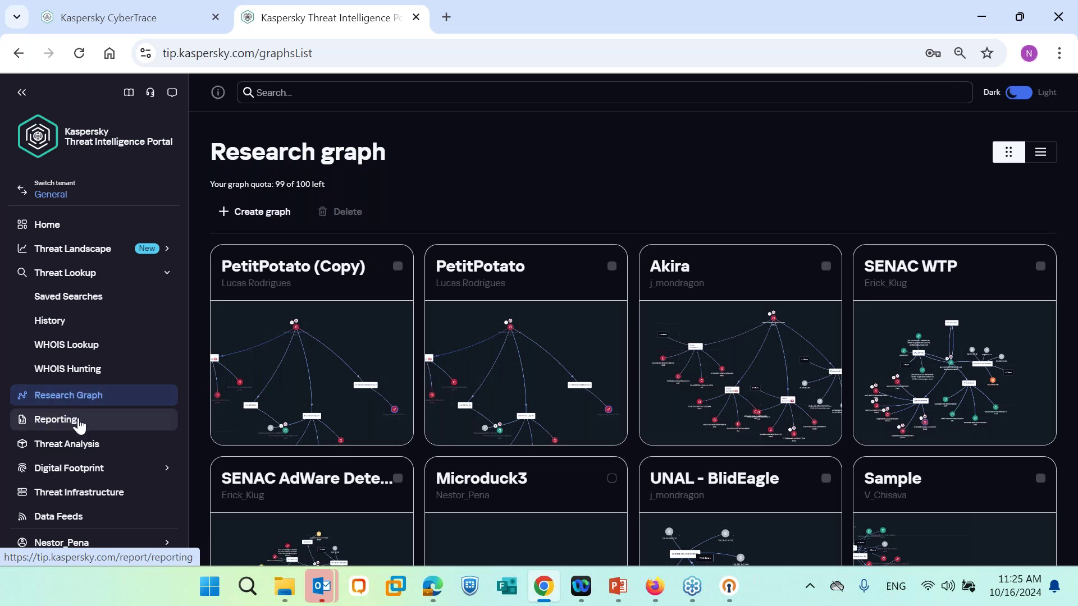
Step: Open Threat Analysis and review the file upload options, the Sandbox, Attribution and Similarity technologies, and the analysis history
click(93, 450)
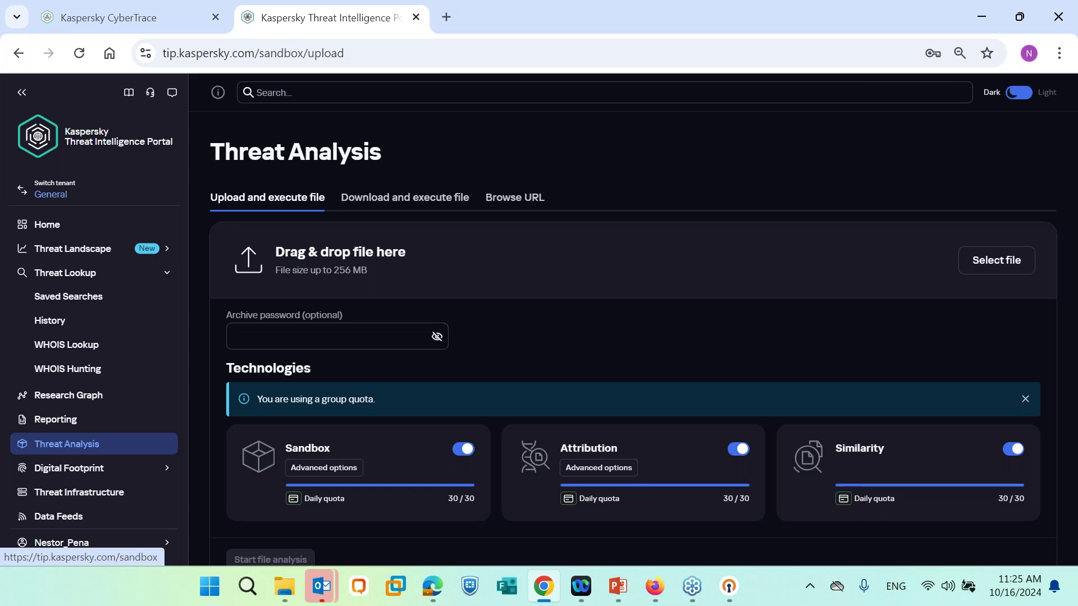
scroll(483, 357, down, 2)
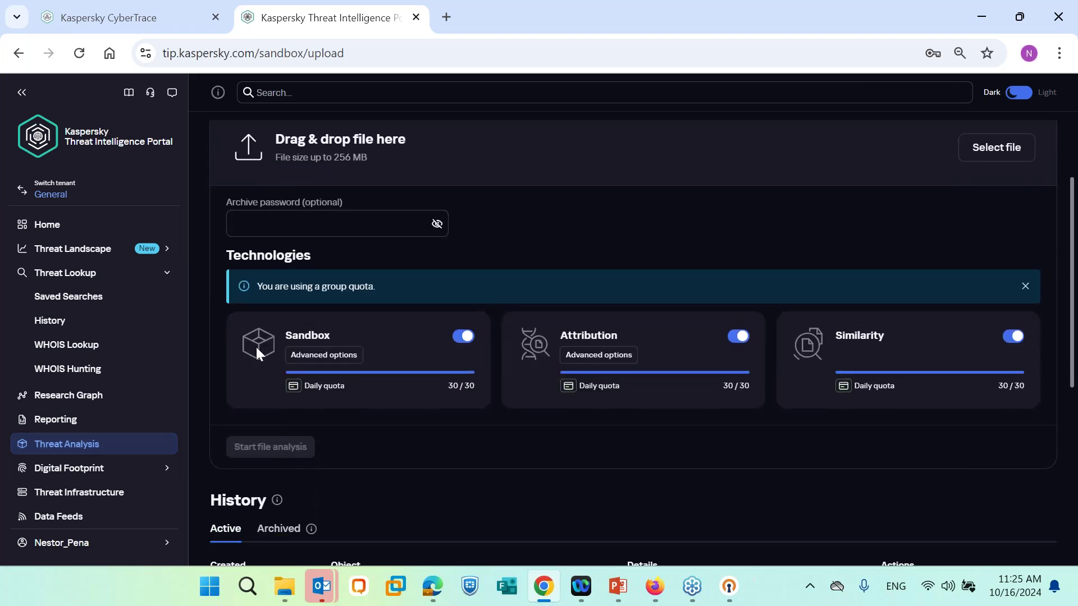
scroll(429, 238, up, 2)
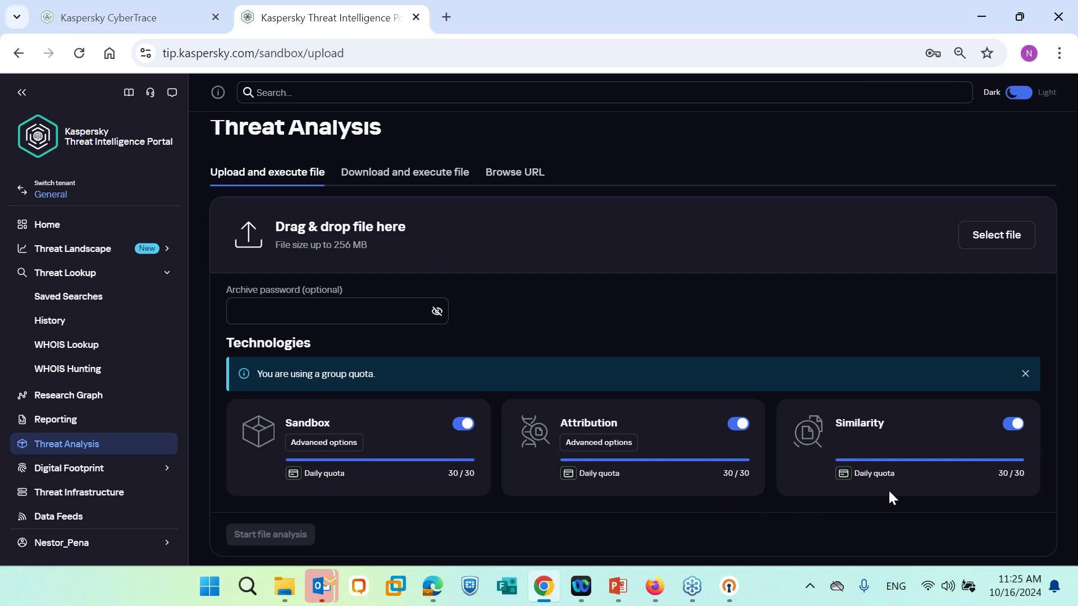
scroll(889, 496, down, 1)
scroll(888, 497, down, 4)
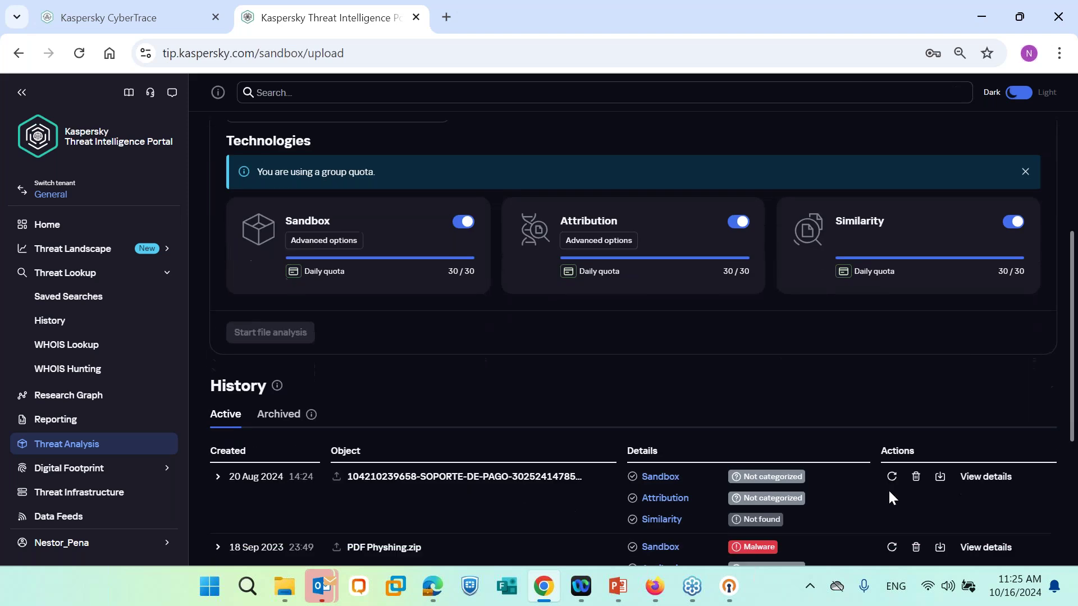
Step: Expand the 20 Aug 2024 .rar entry in the analysis history and examine its Sandbox, Attribution and Similarity details
click(408, 399)
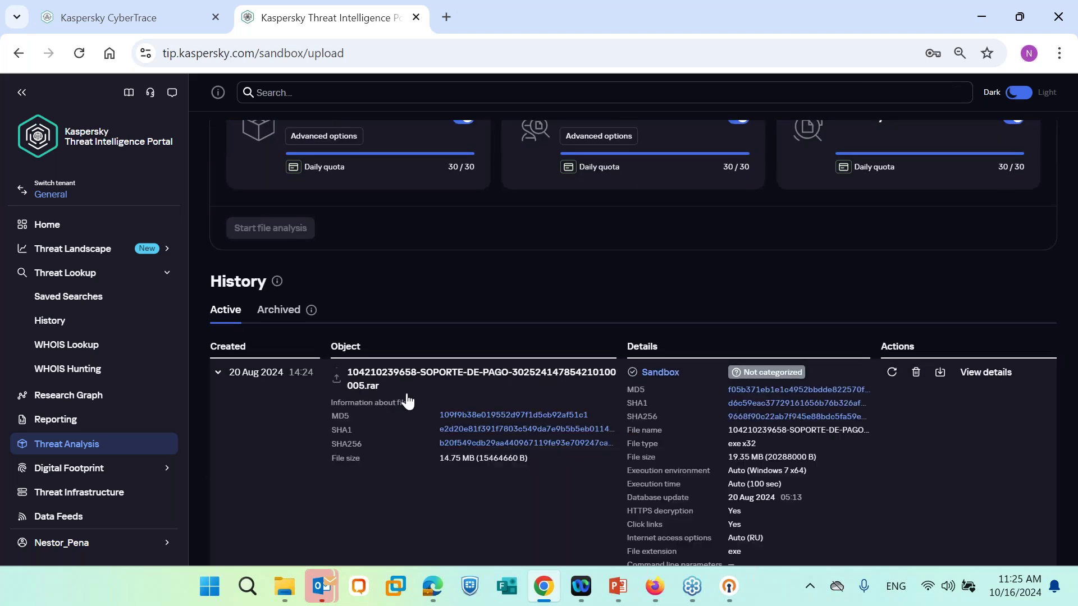
scroll(665, 484, down, 2)
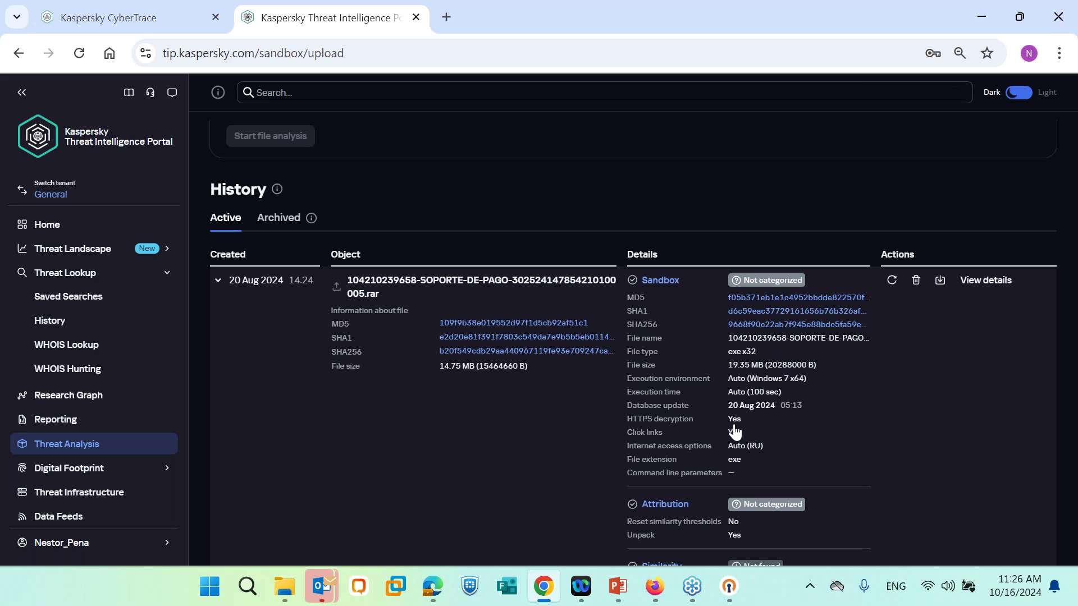
scroll(774, 453, down, 1)
scroll(774, 453, down, 2)
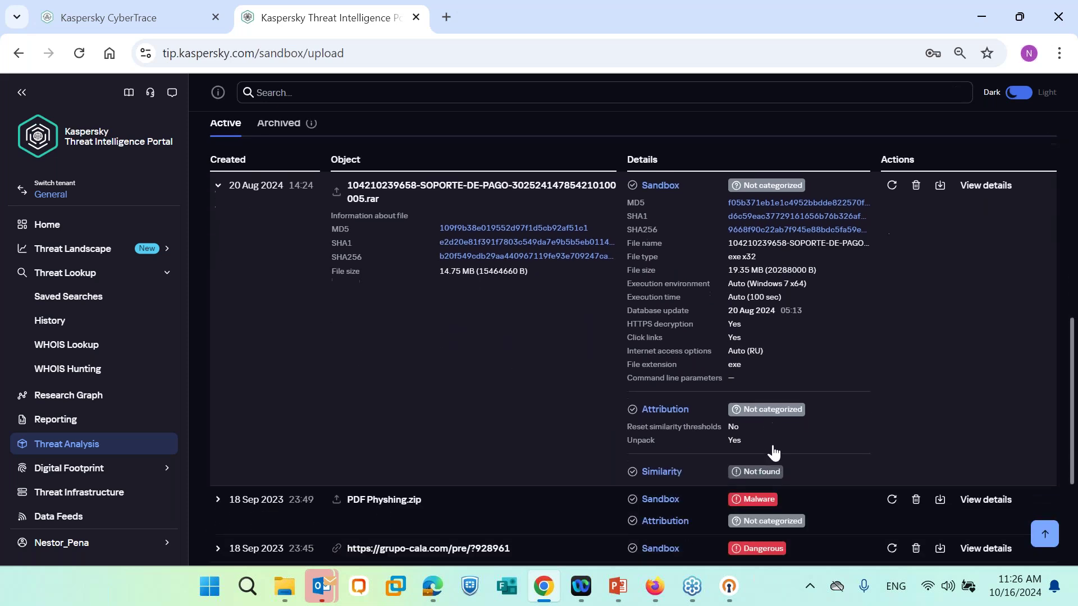
scroll(773, 452, up, 1)
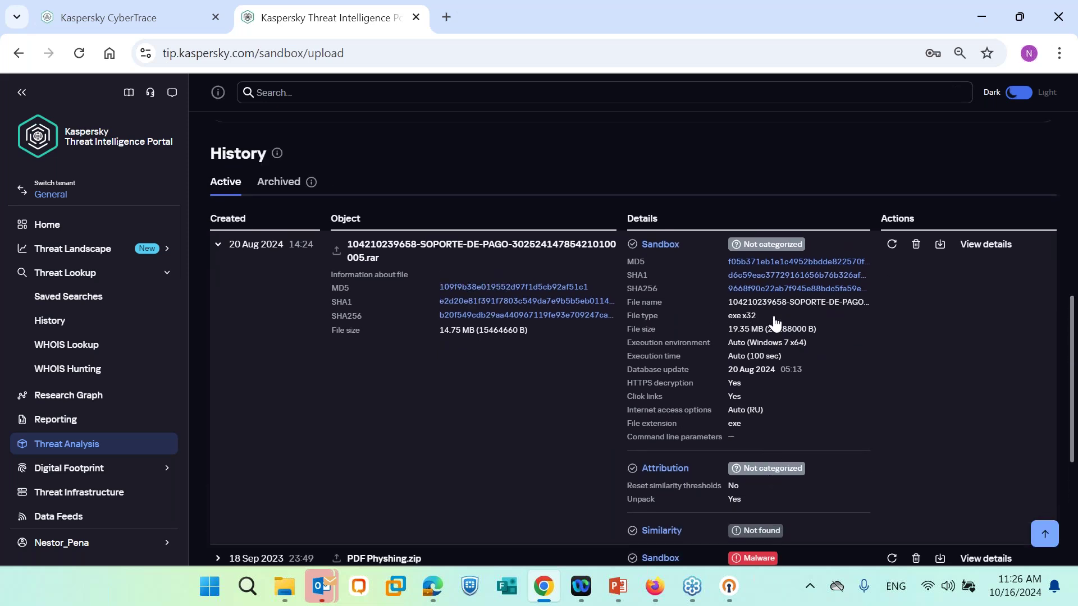
click(964, 248)
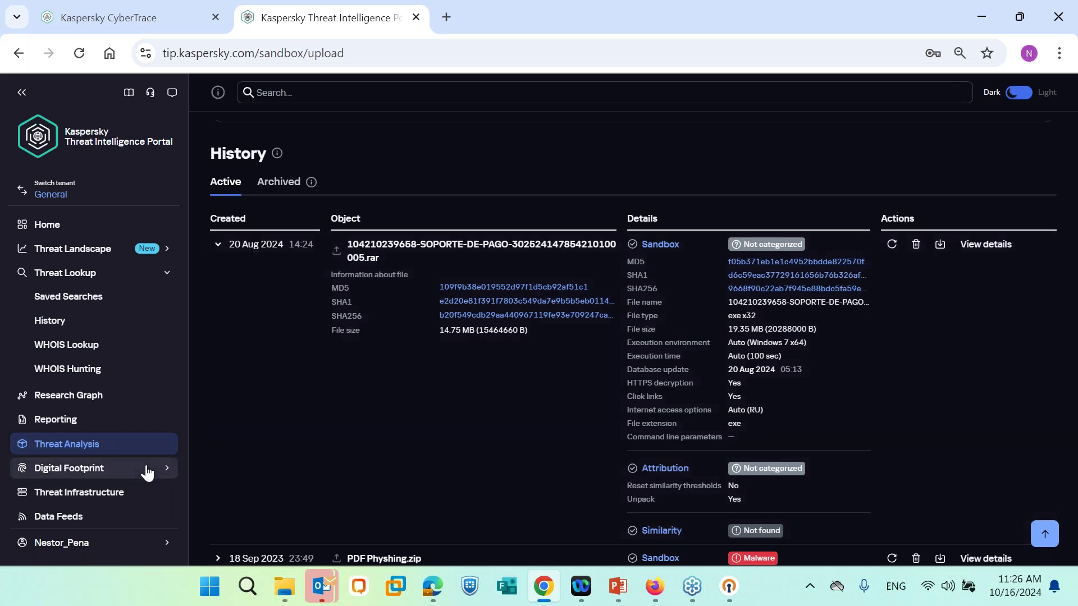
Step: Open the Digital Footprint dashboard showing the threat risk level and asset distributions
click(148, 473)
scroll(146, 472, down, 2)
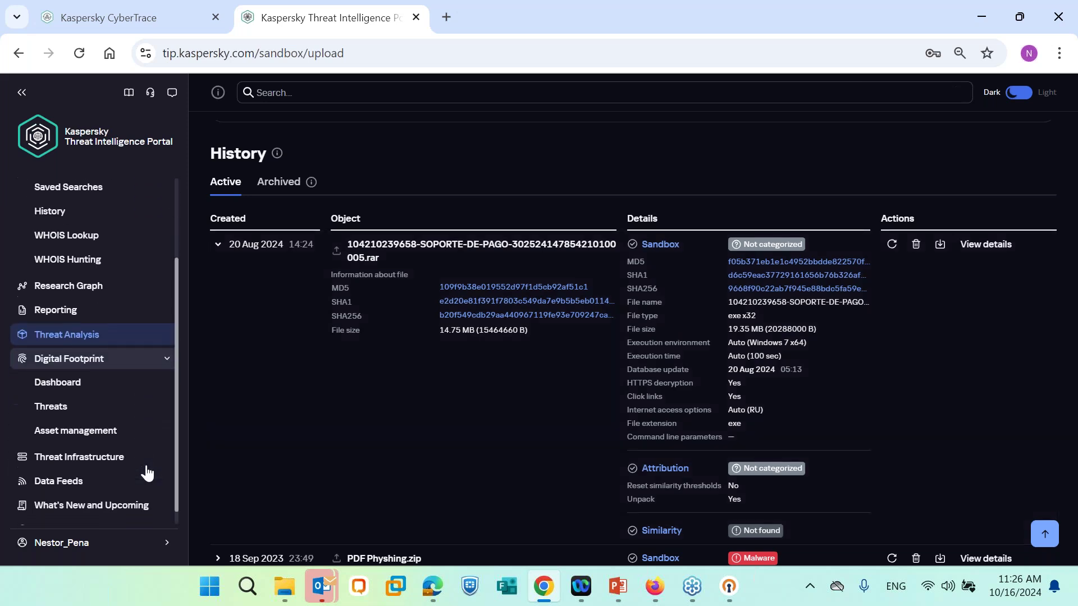
click(86, 358)
click(70, 416)
scroll(72, 382, down, 1)
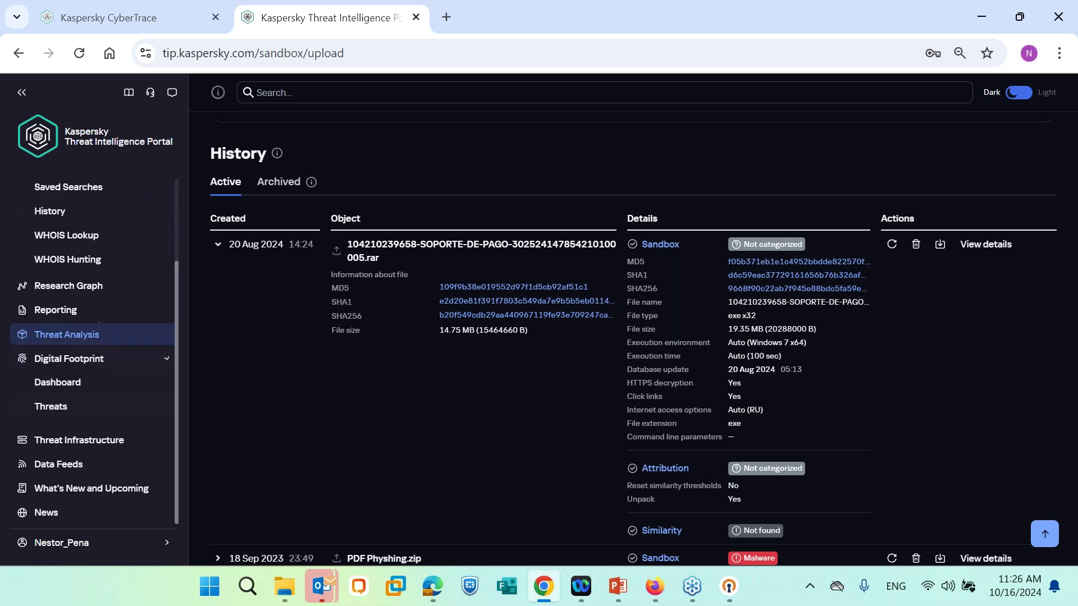
click(69, 378)
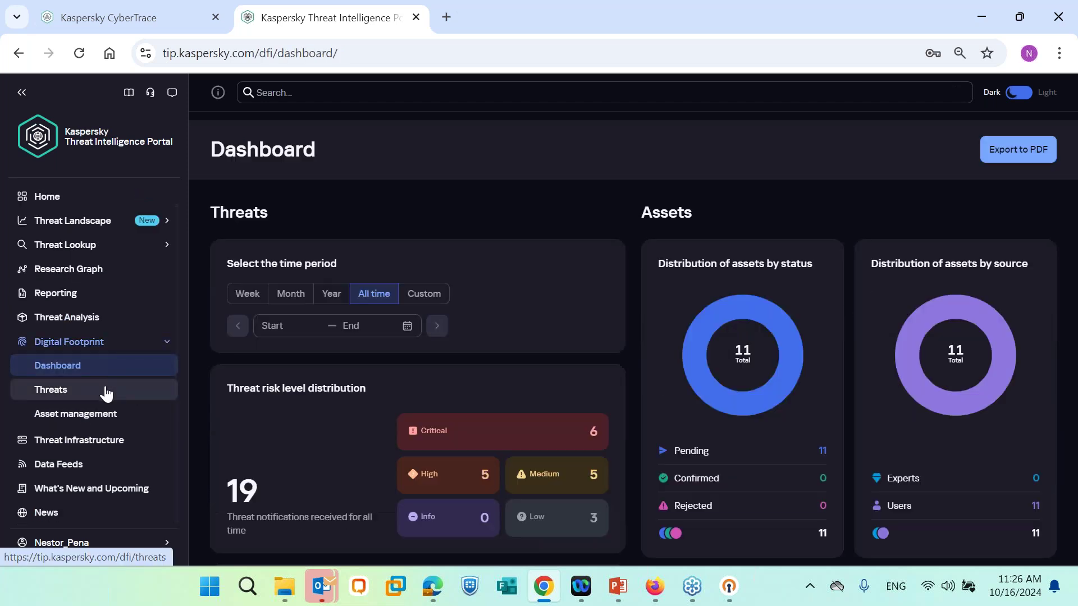
Step: View the Digital Footprint threats list and the asset management page
click(82, 395)
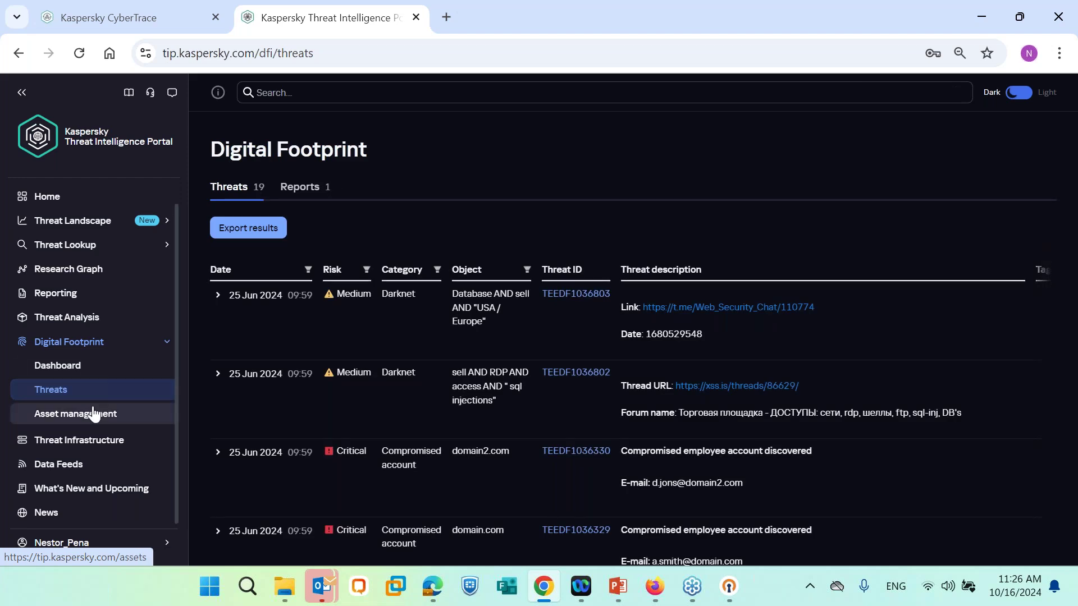
click(93, 414)
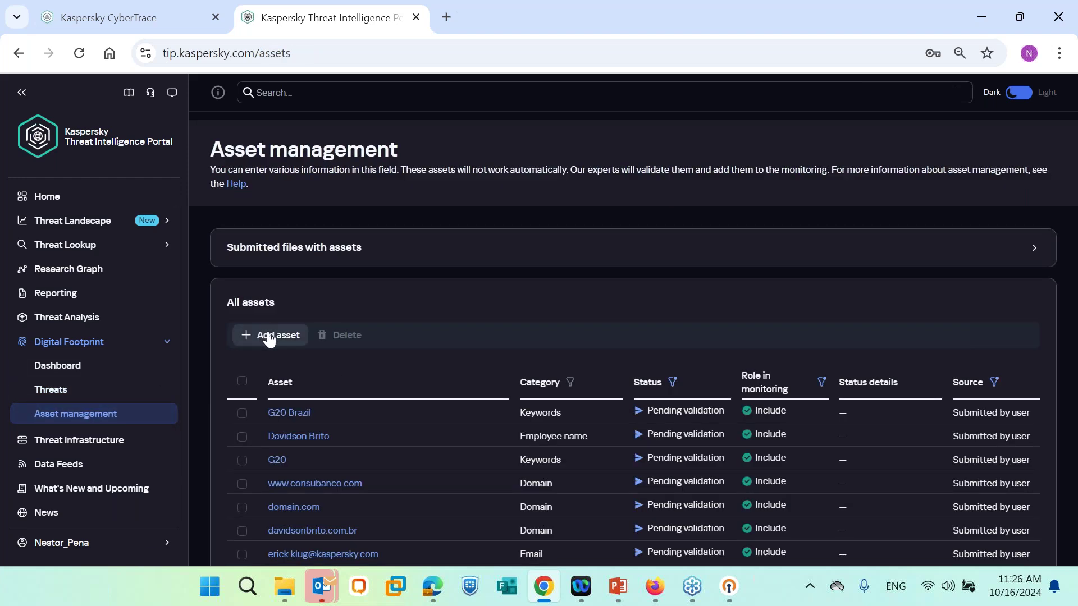
Step: Open the Add asset form, review the available asset categories, and close it without submitting anything
click(269, 336)
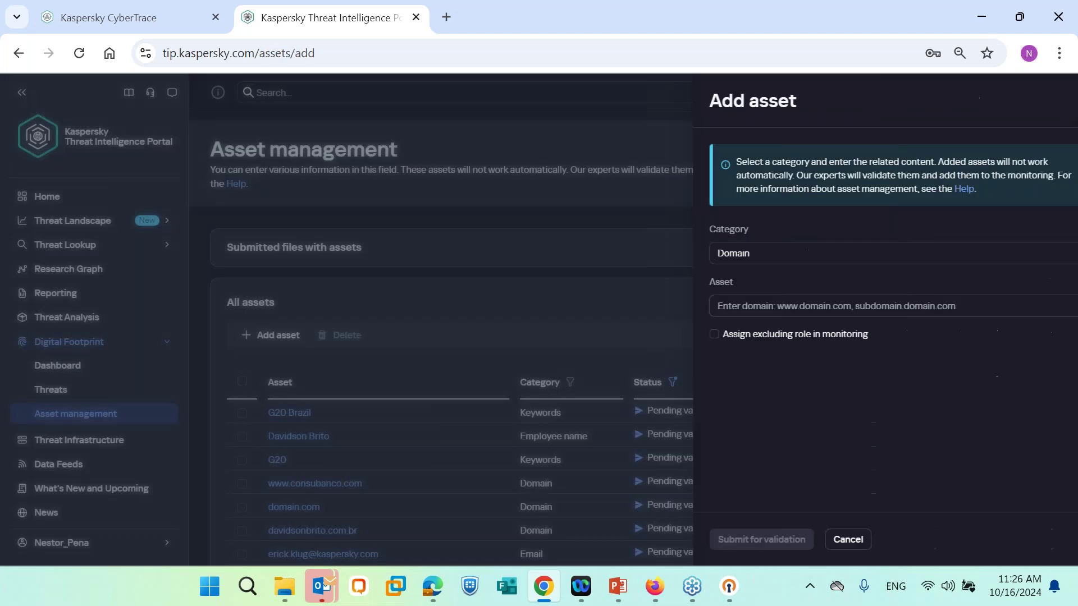
click(810, 260)
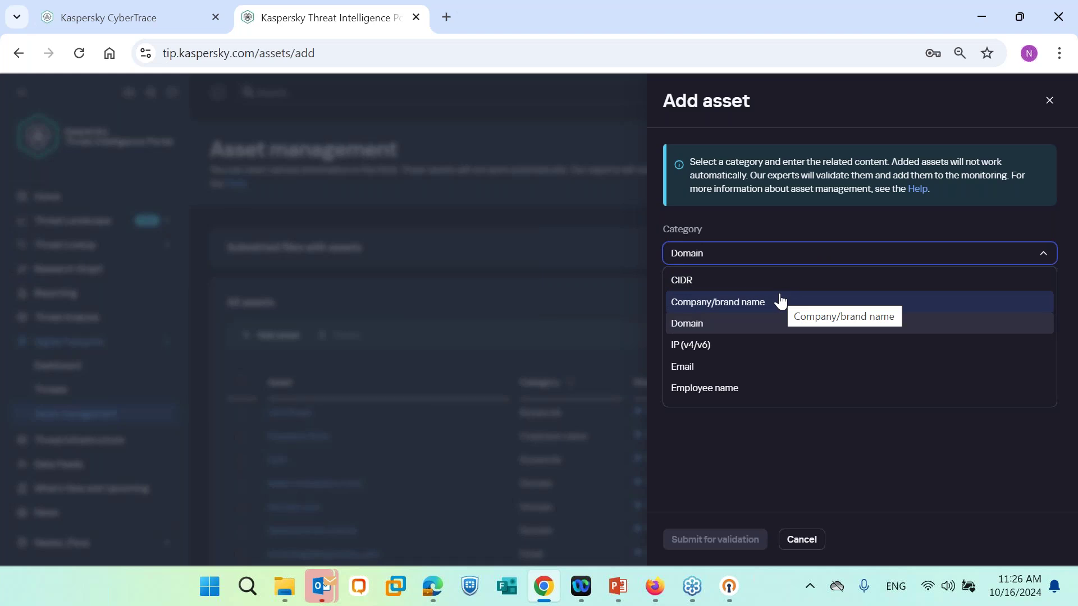
scroll(780, 302, down, 2)
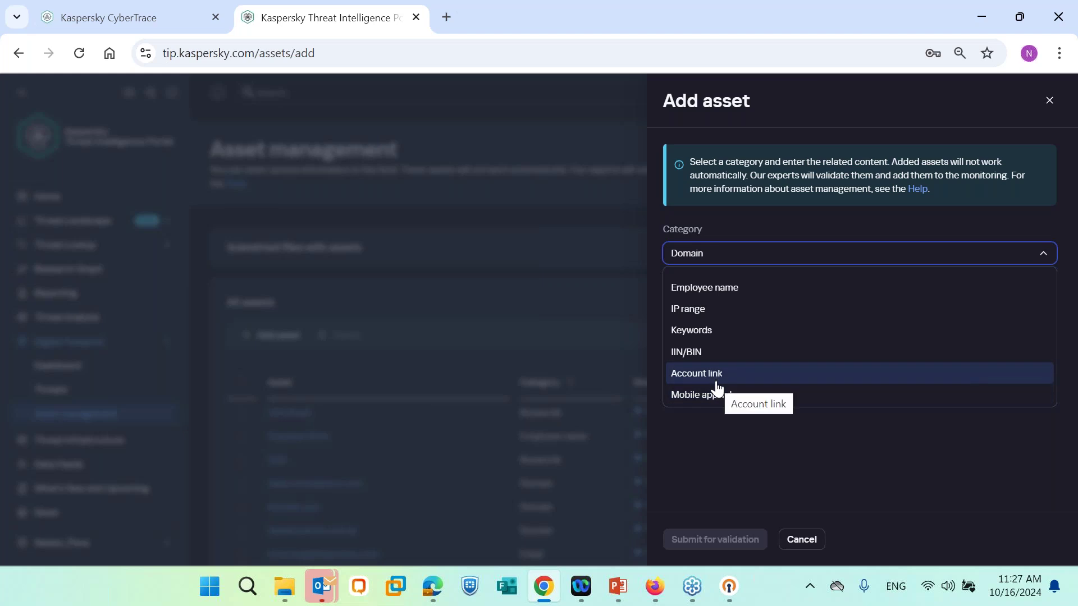
scroll(716, 388, up, 1)
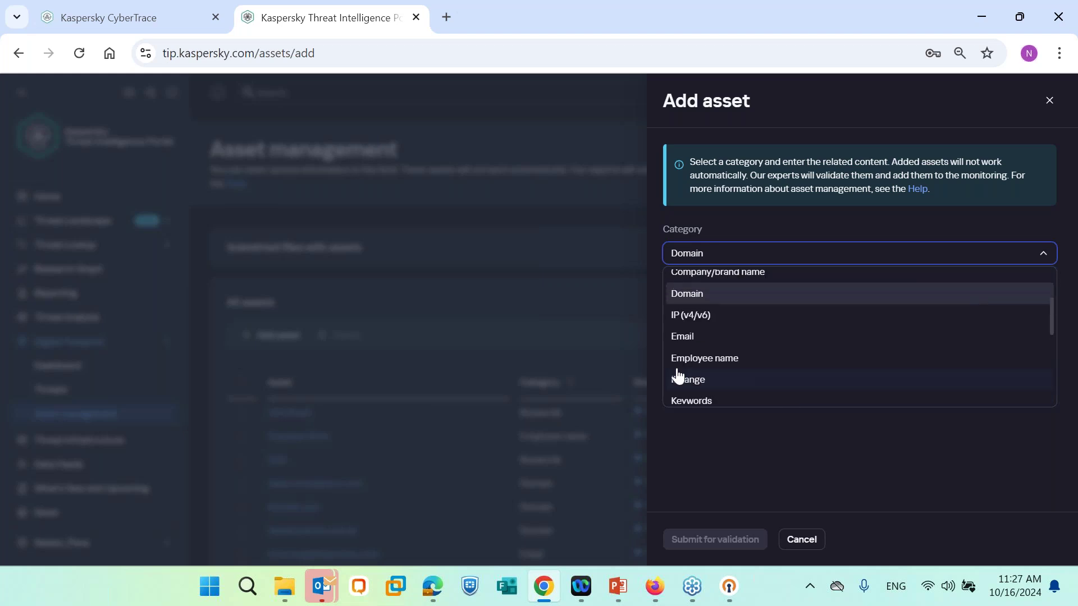
click(541, 343)
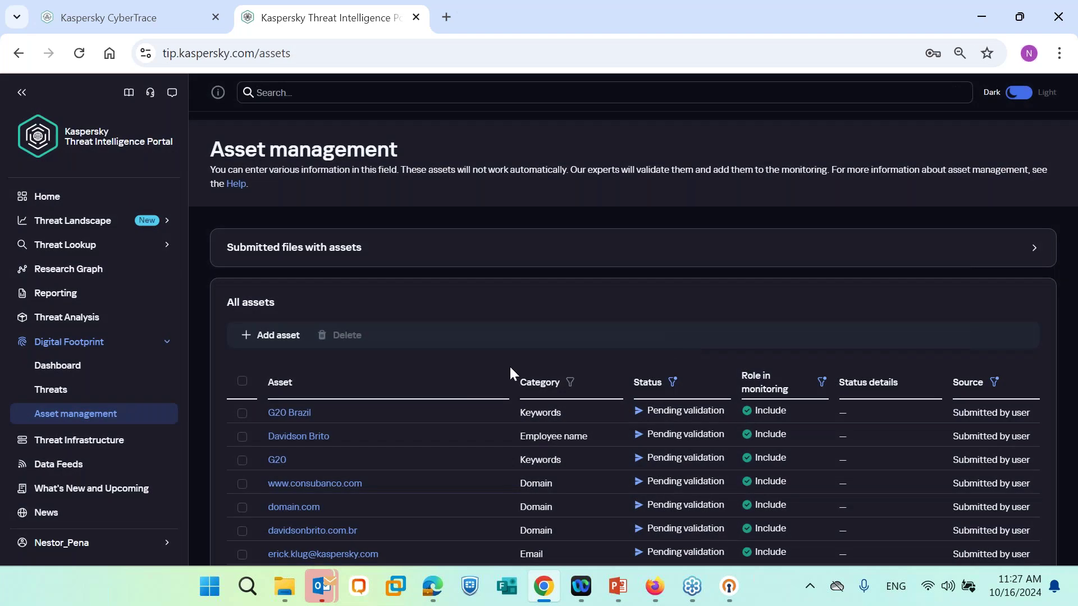
Step: Open the Digital Footprint threats list and examine the details of the critical compromised employee account threat for domain2.com
click(60, 389)
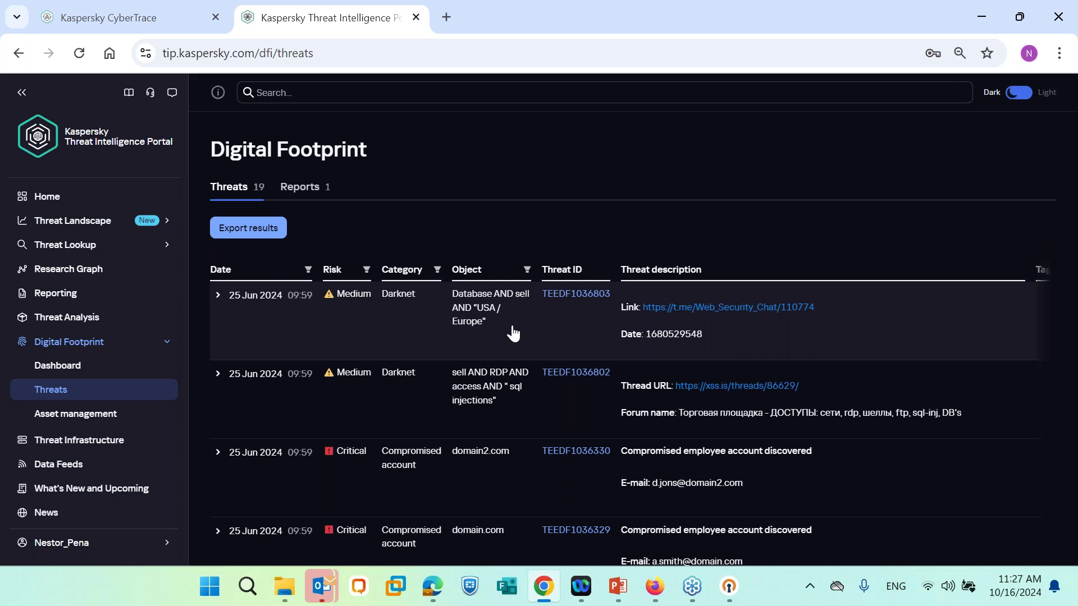
scroll(513, 333, down, 2)
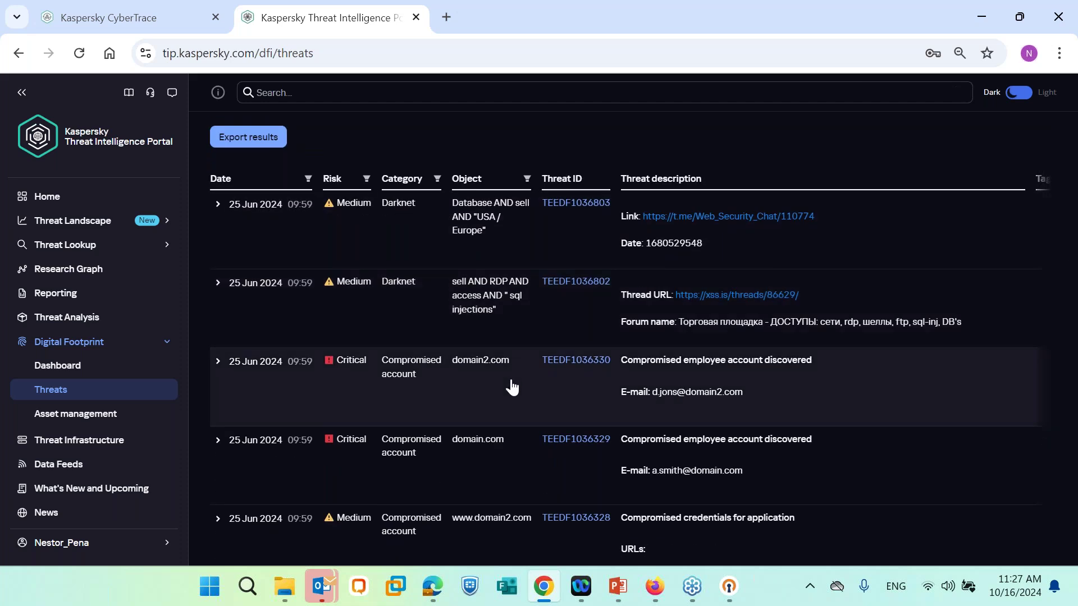
click(511, 386)
scroll(631, 436, down, 2)
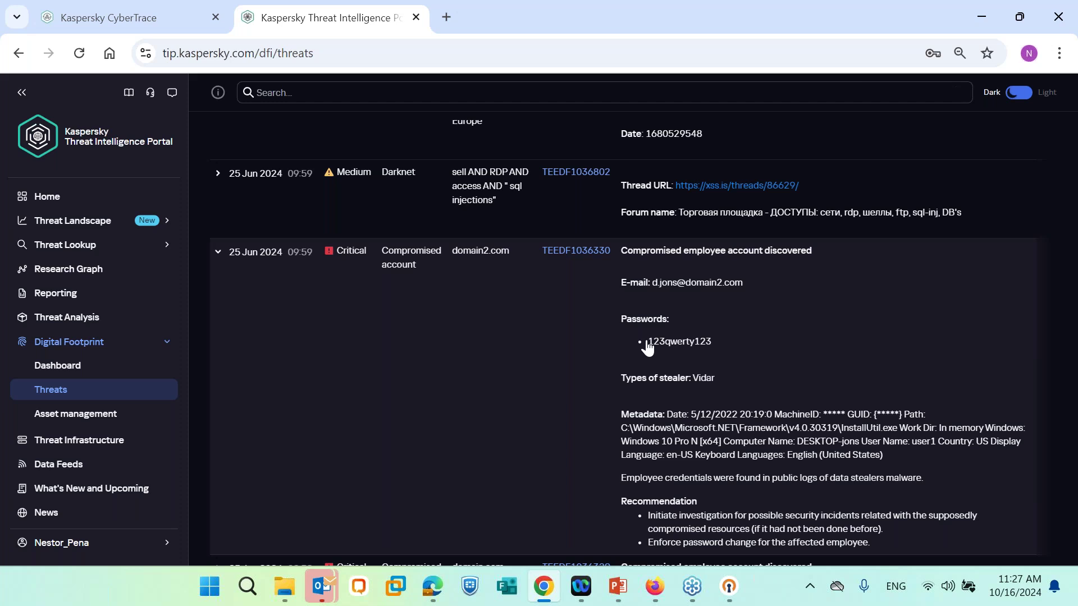
scroll(647, 348, down, 1)
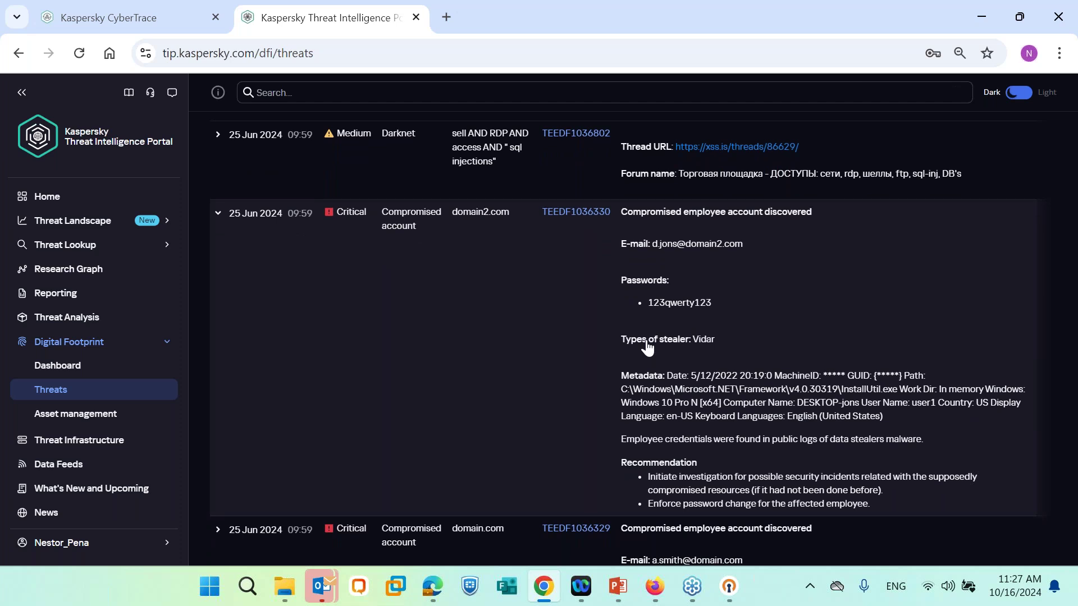
scroll(716, 410, down, 3)
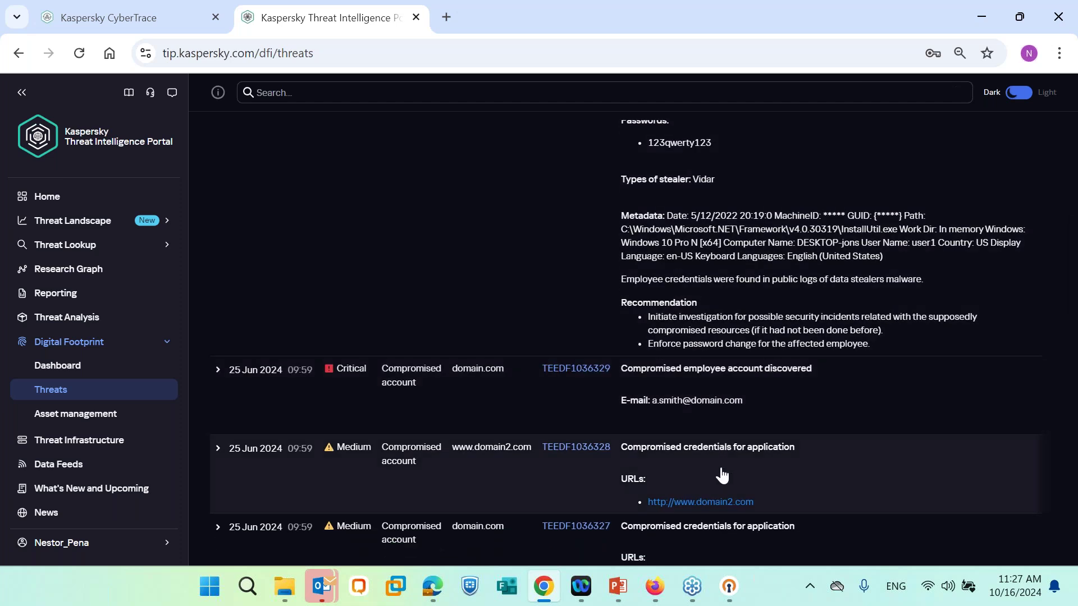
scroll(723, 476, down, 1)
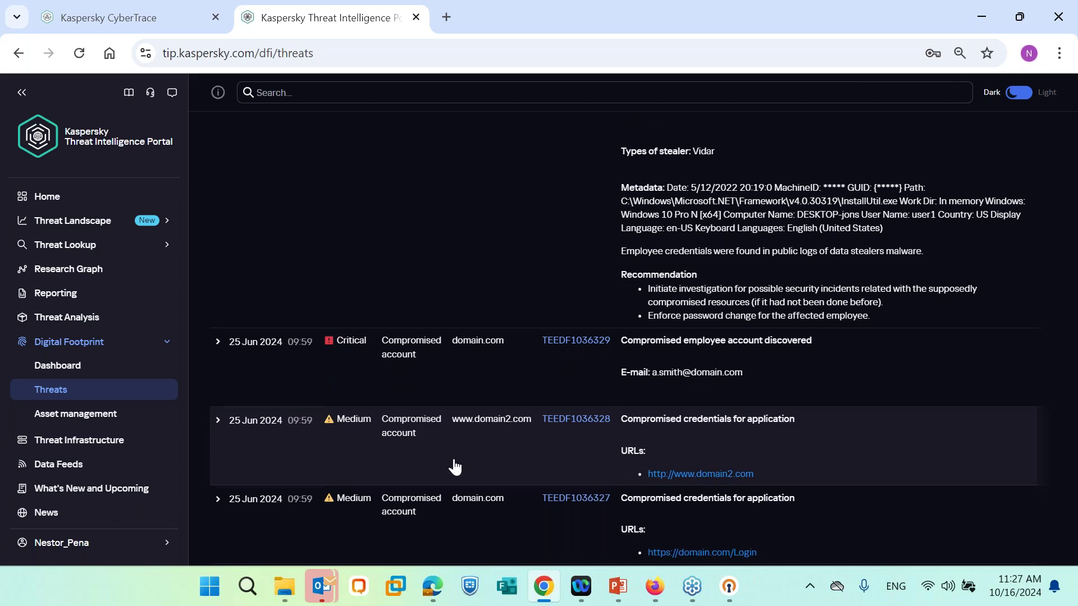
click(541, 464)
scroll(540, 464, down, 3)
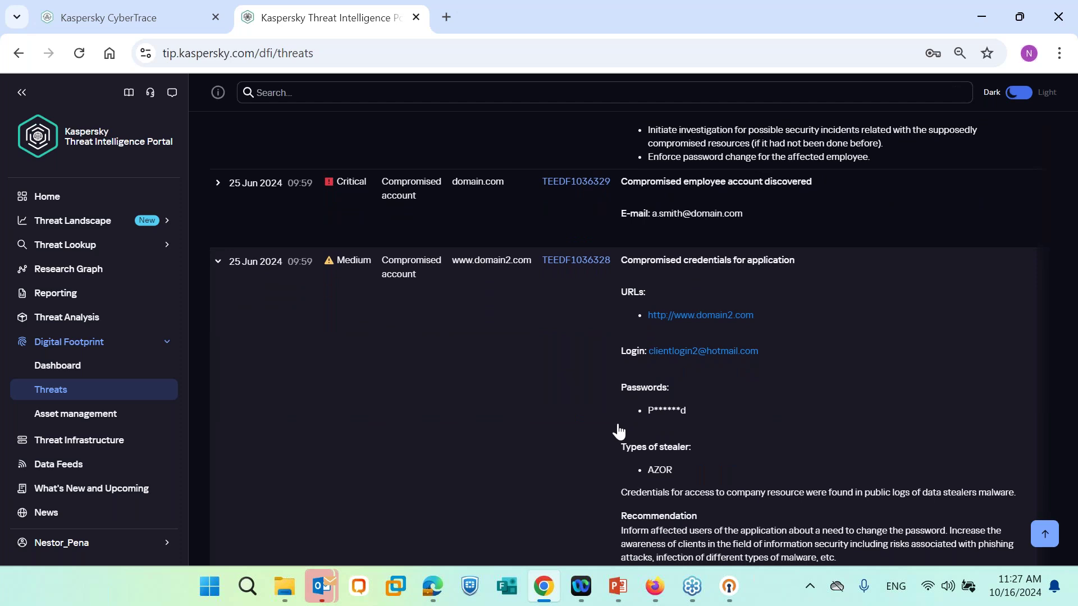
scroll(617, 433, down, 2)
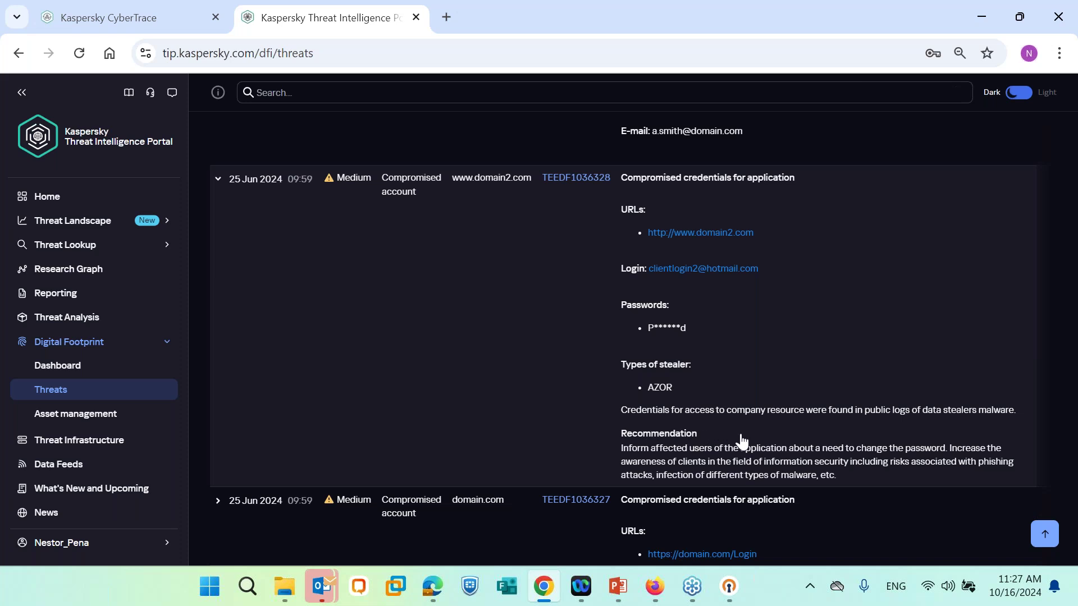
scroll(741, 441, down, 1)
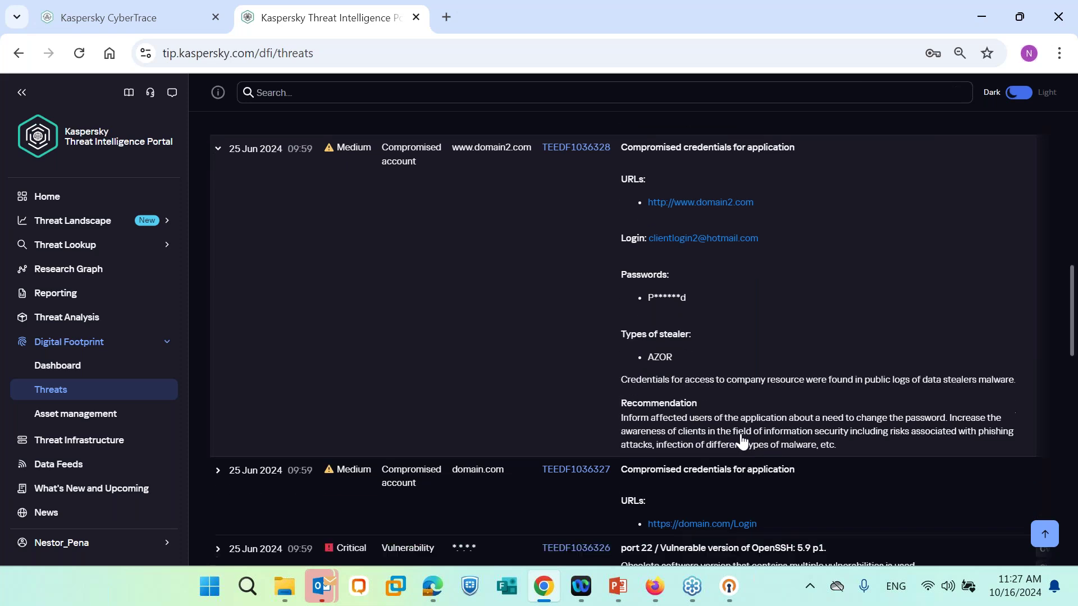
Step: Expand the port 22 vulnerable OpenSSH threat and review it along with the other vulnerability threats below
scroll(741, 441, down, 4)
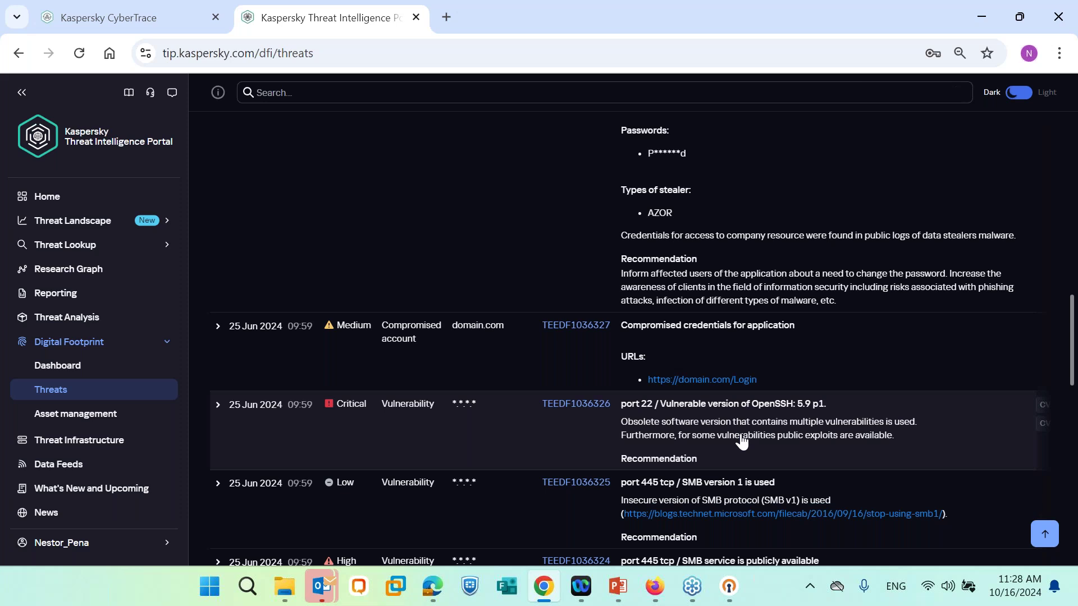
click(741, 441)
scroll(741, 441, down, 4)
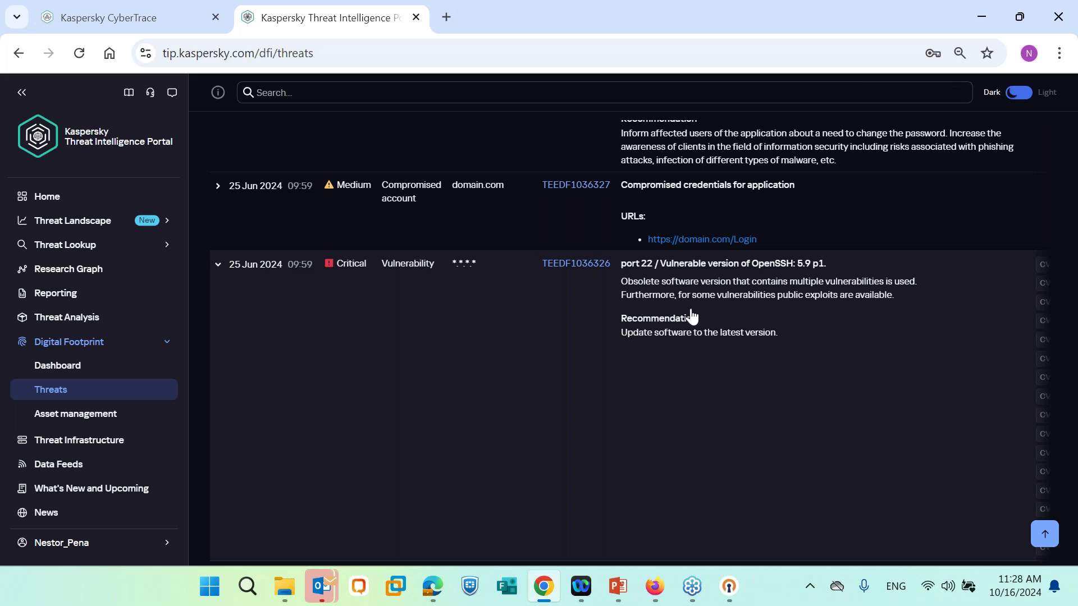
scroll(692, 318, down, 2)
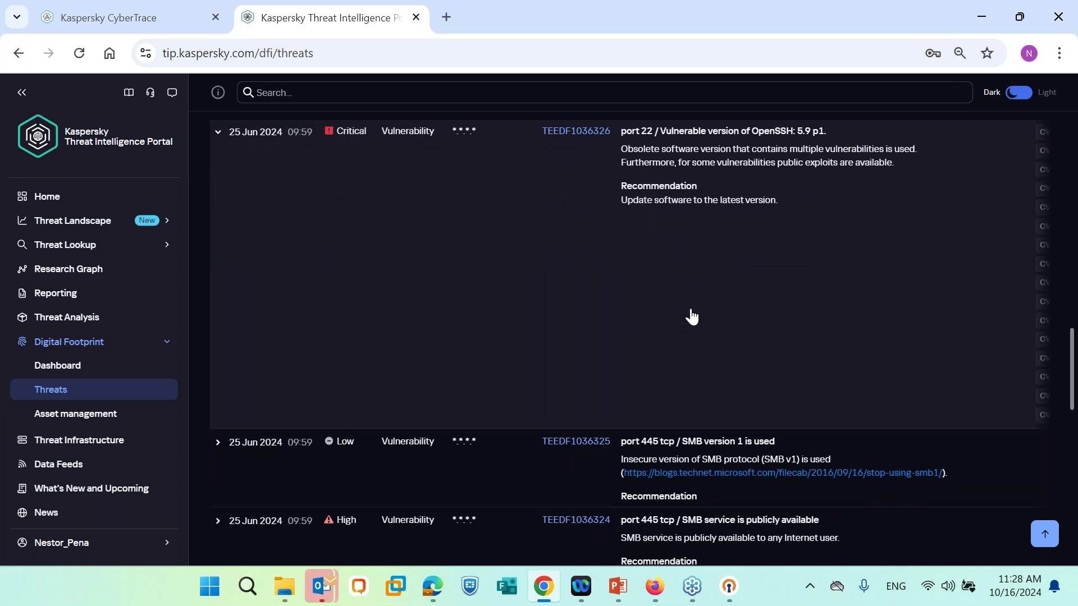
scroll(692, 317, down, 4)
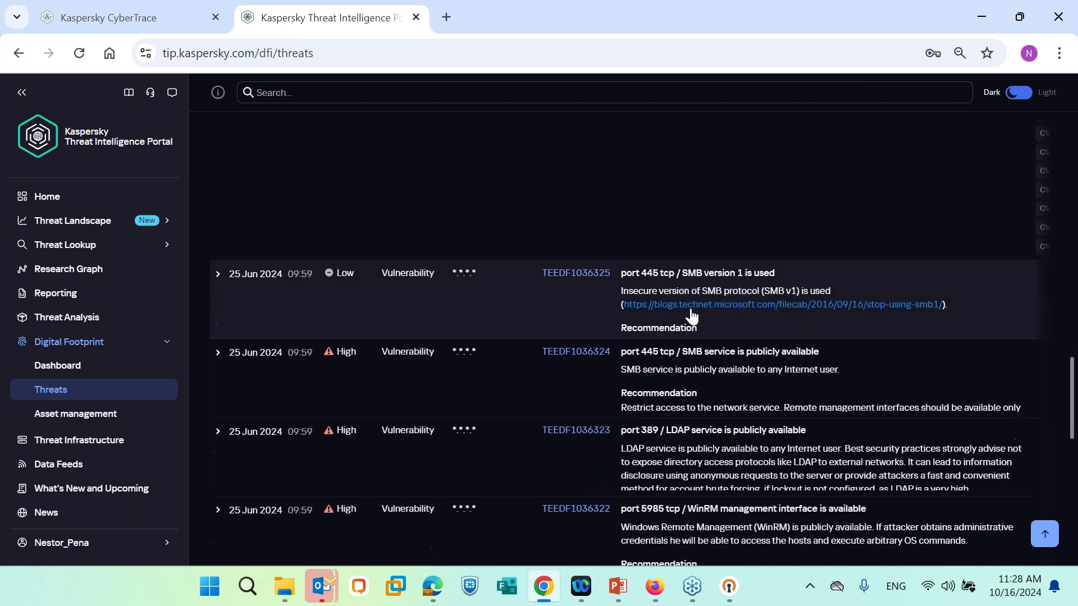
scroll(691, 317, down, 3)
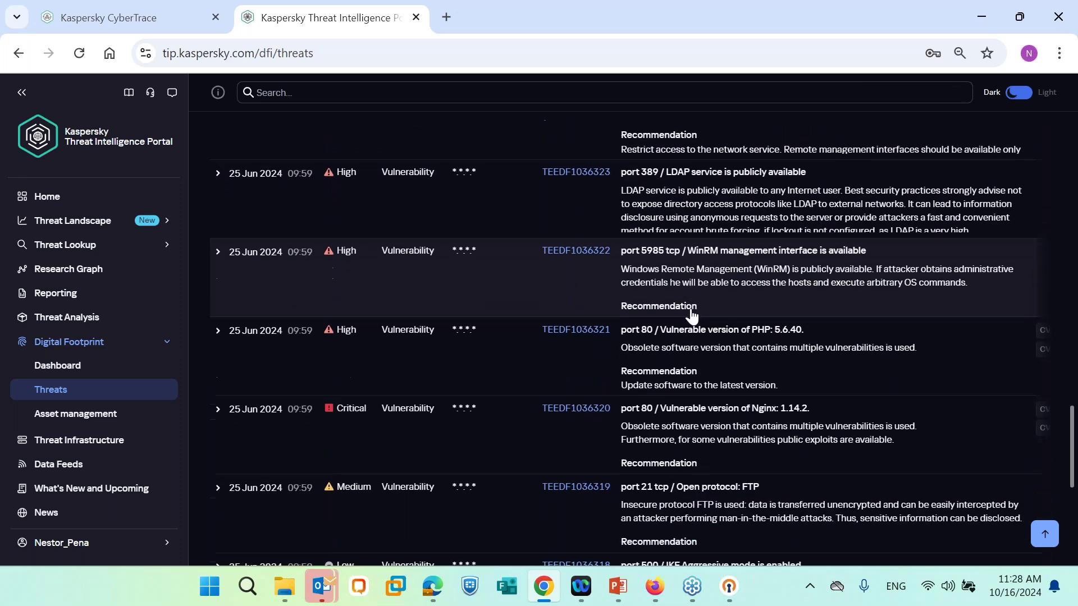
scroll(692, 317, down, 1)
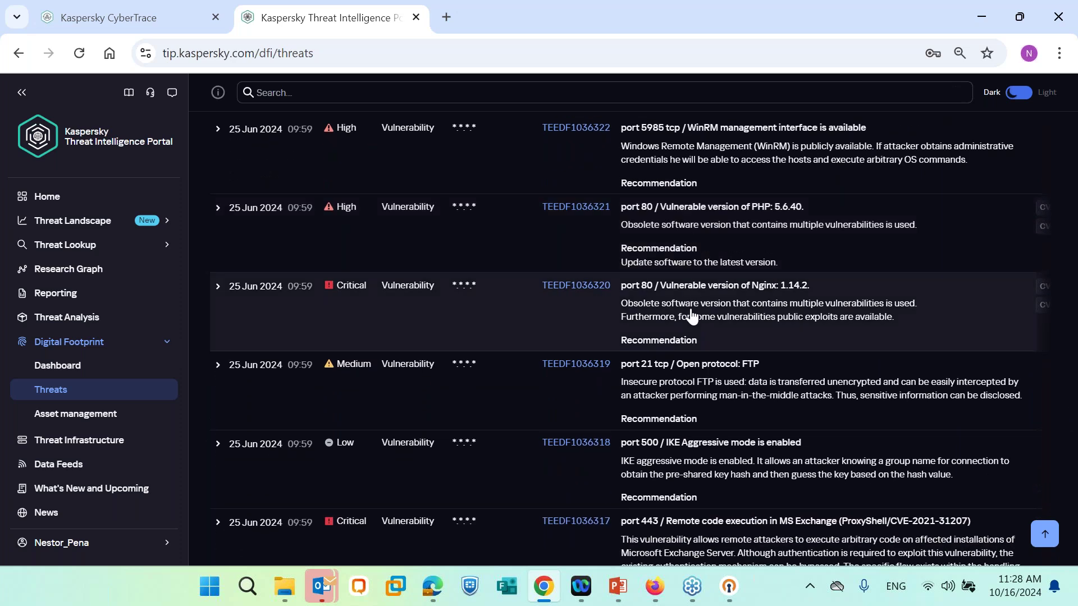
Step: Open the asset management page and review the submitted assets with their categories, statuses and monitoring roles
click(72, 416)
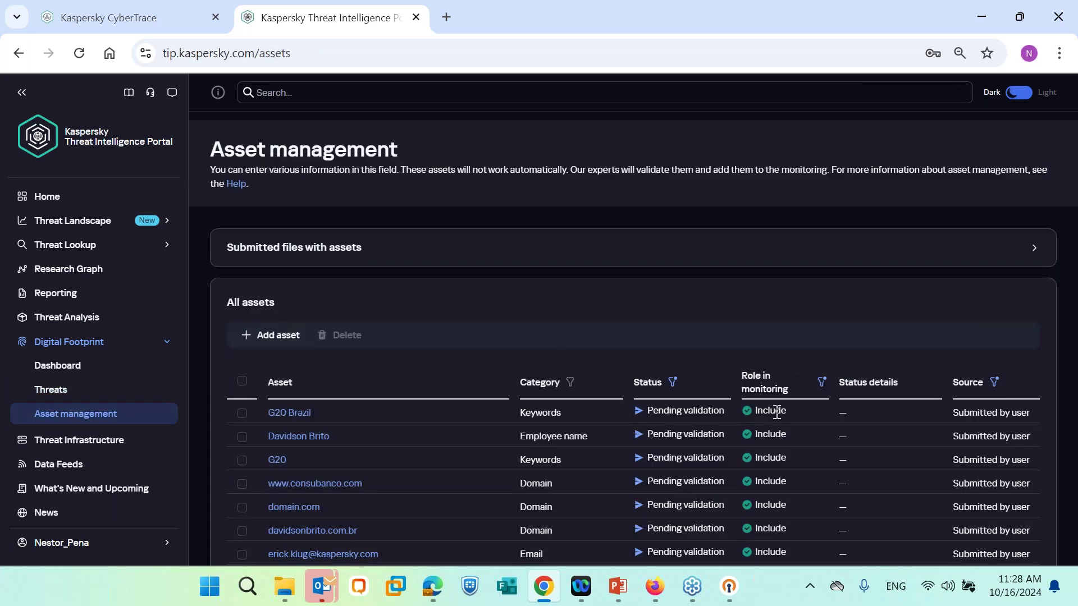
scroll(671, 408, down, 2)
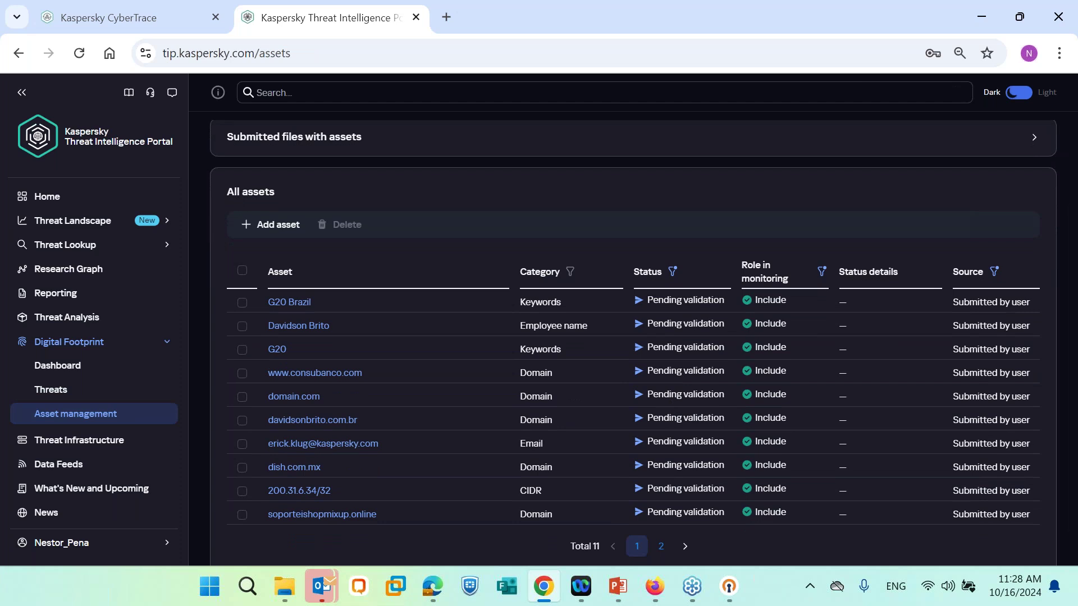
scroll(641, 343, down, 1)
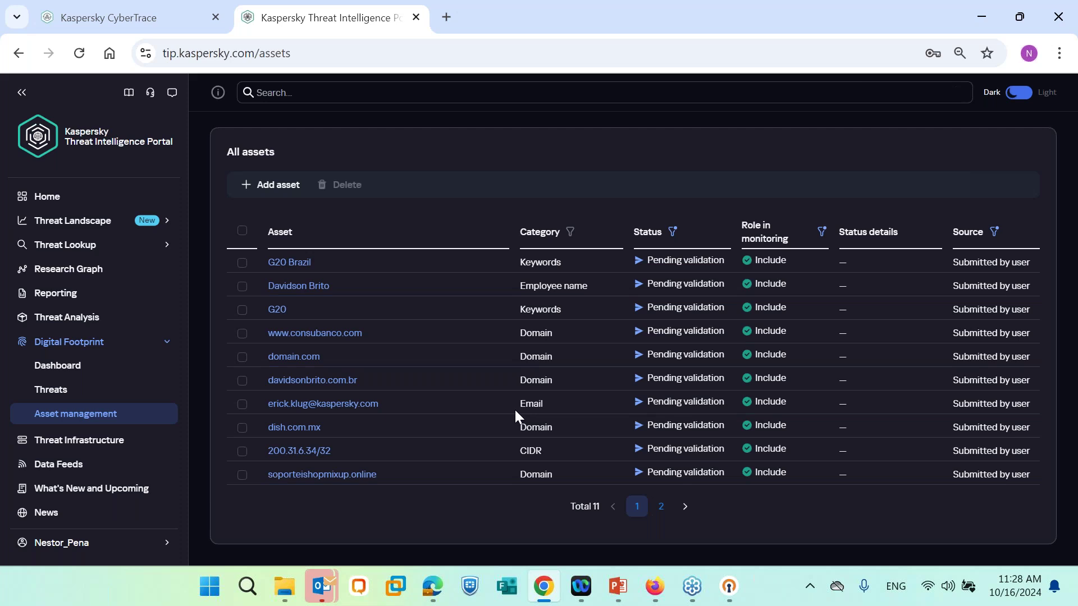
Step: Return to the Digital Footprint threats list and review the darknet, compromised account and vulnerability entries
click(65, 393)
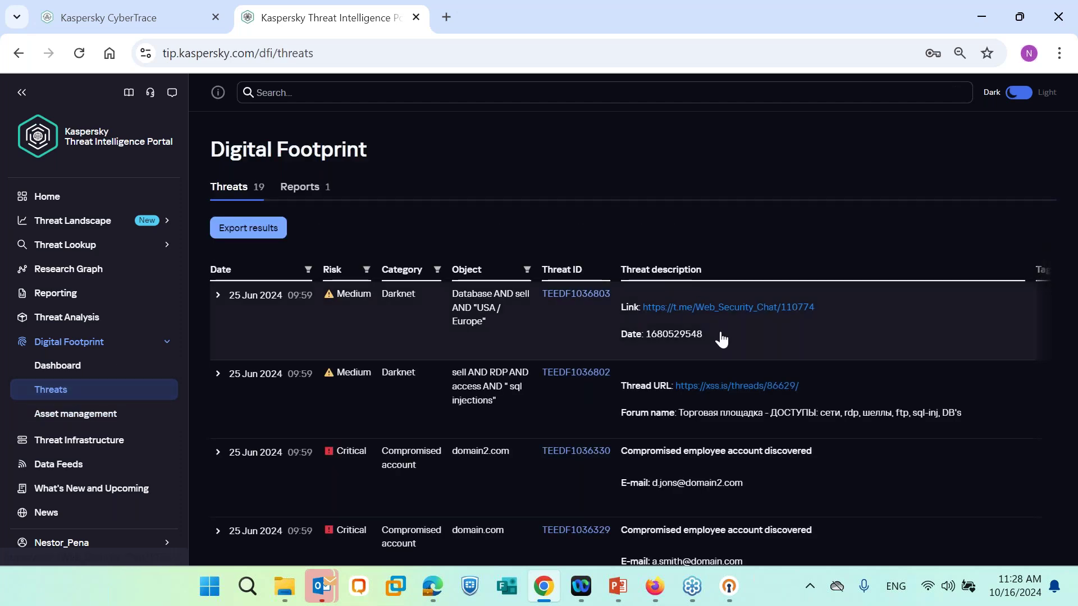
scroll(813, 364, down, 1)
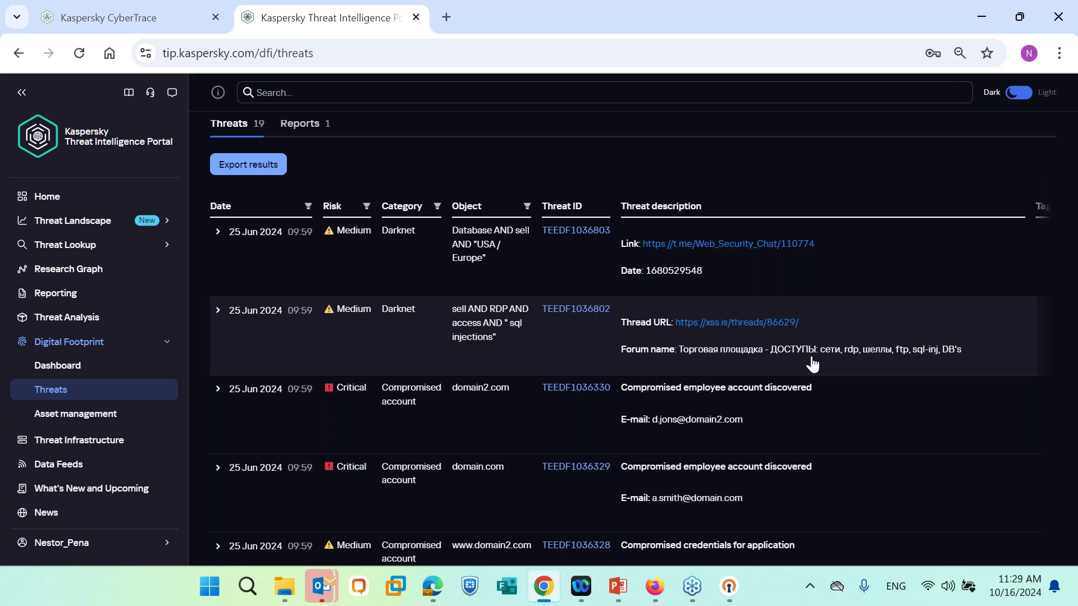
scroll(813, 364, down, 3)
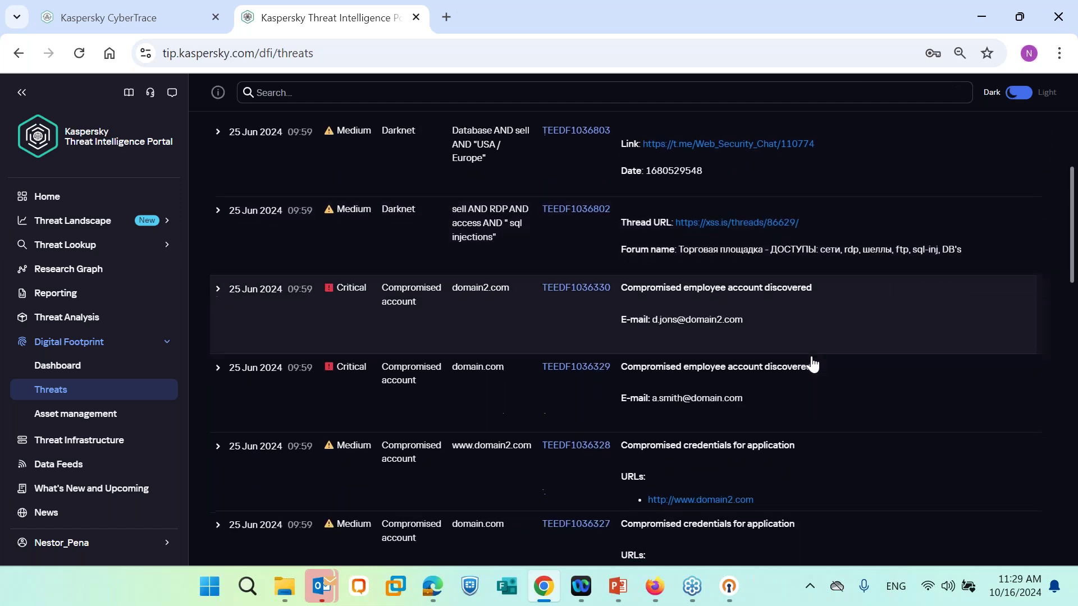
scroll(813, 364, down, 5)
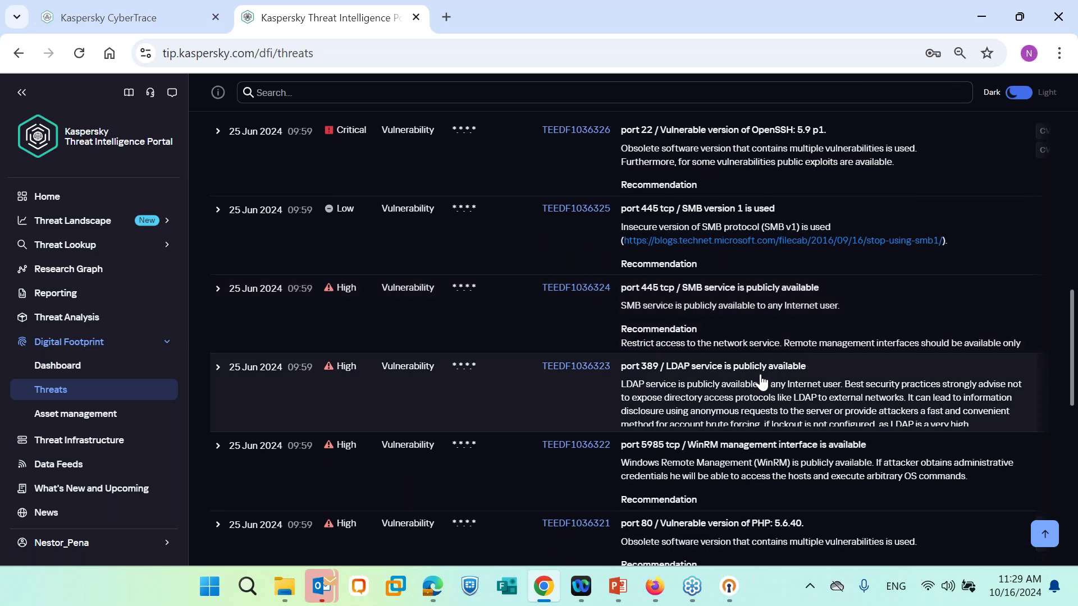
Step: Check the expanded port 389 LDAP threat, collapse it, and open its detail page TEEDF1036323 in a new browser tab
click(602, 401)
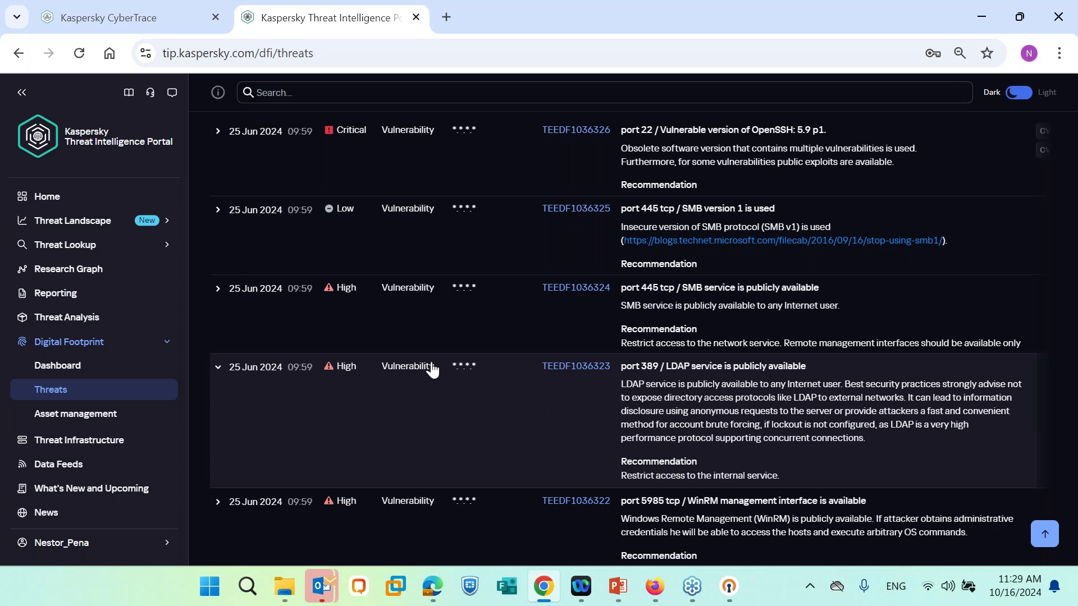
right_click(480, 373)
click(454, 374)
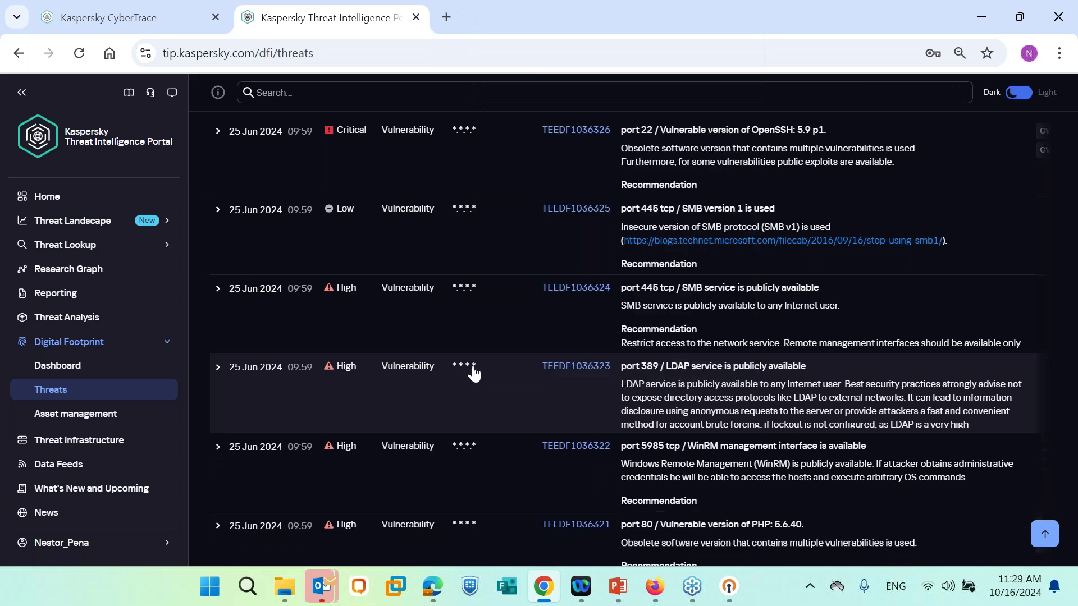
click(563, 370)
click(571, 412)
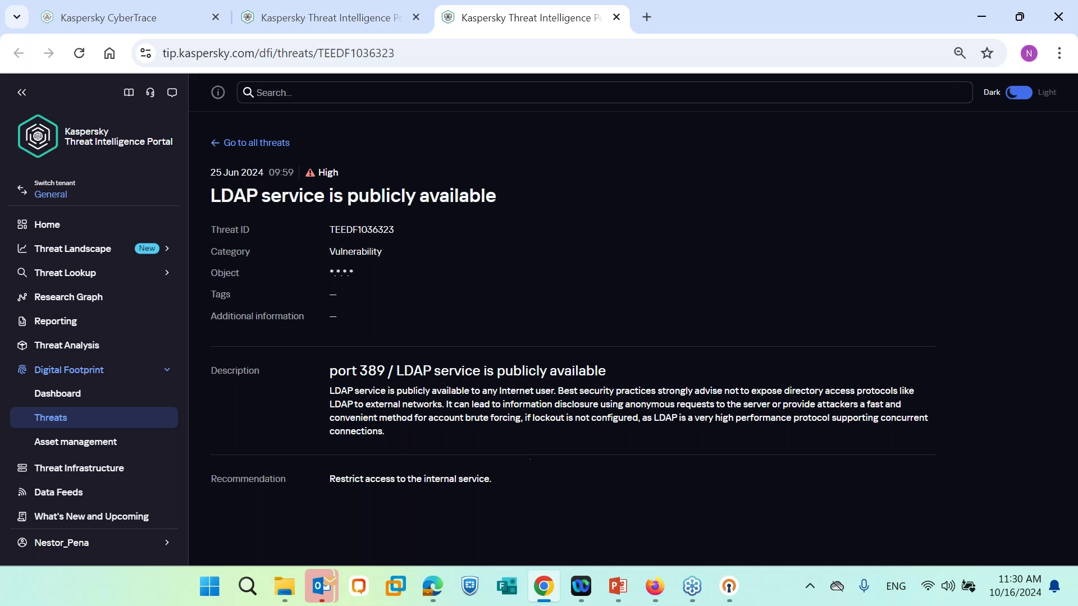
Step: Open the Threat Data Feeds page and review the listed feeds with their update intervals and tags
click(66, 497)
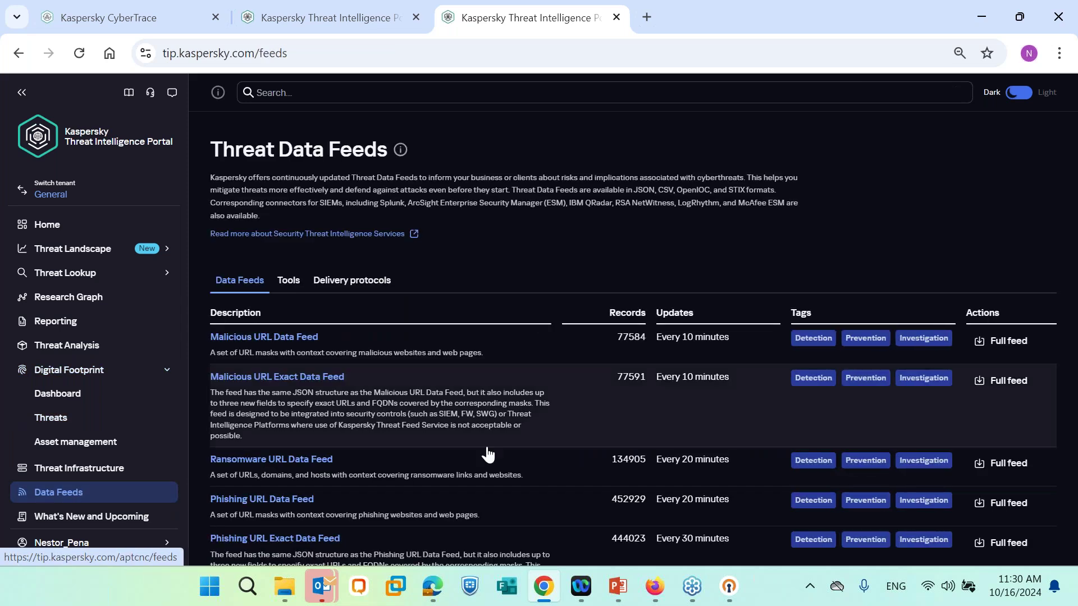
scroll(494, 455, down, 1)
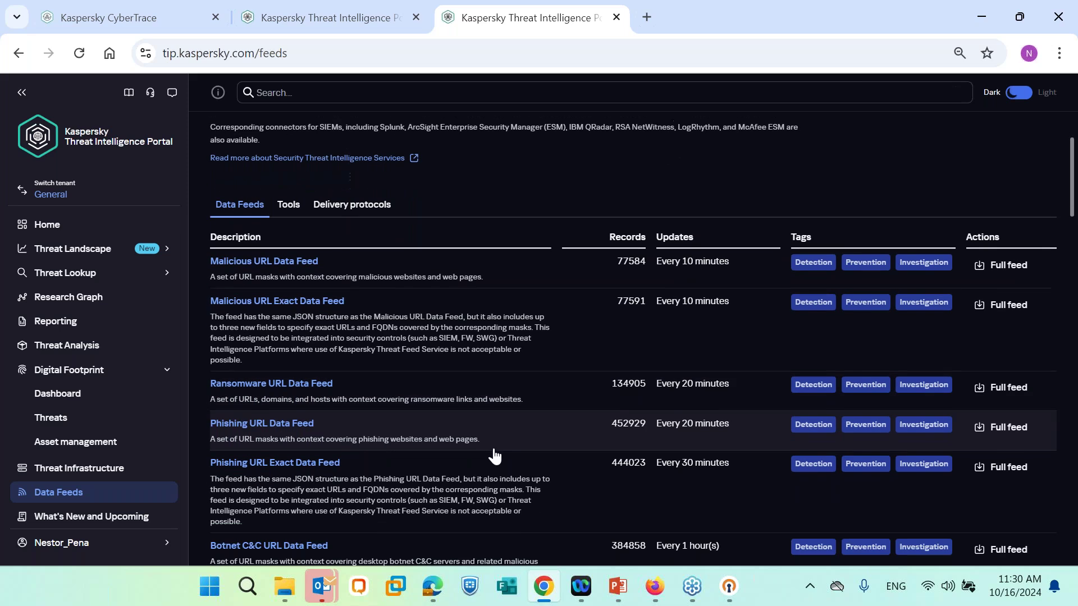
scroll(494, 456, down, 1)
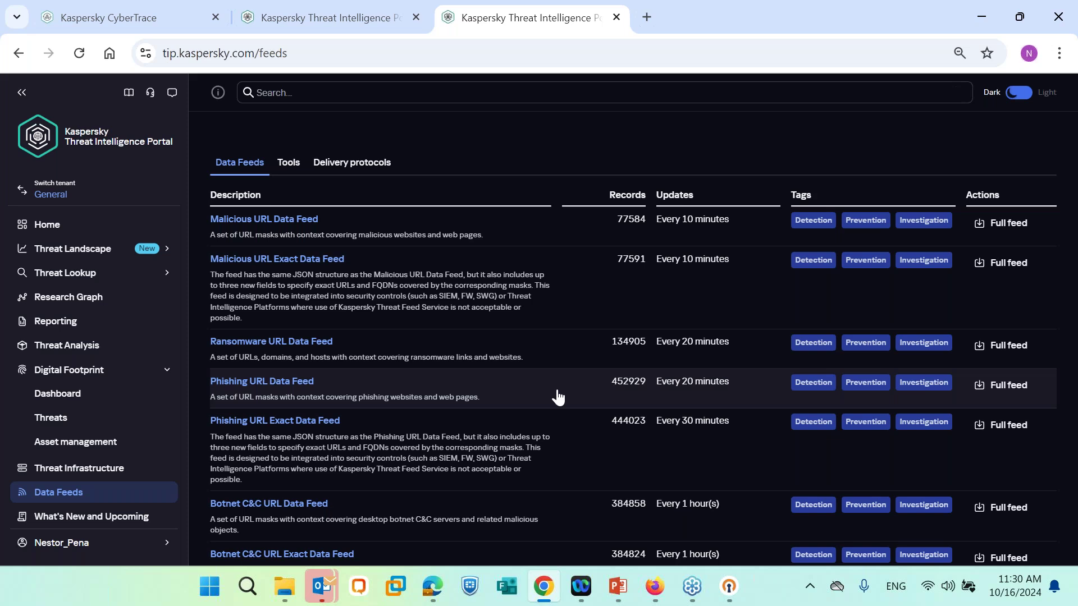
Step: Switch to the Kaspersky CyberTrace tab and try to sign in with the account's user name and password
click(151, 21)
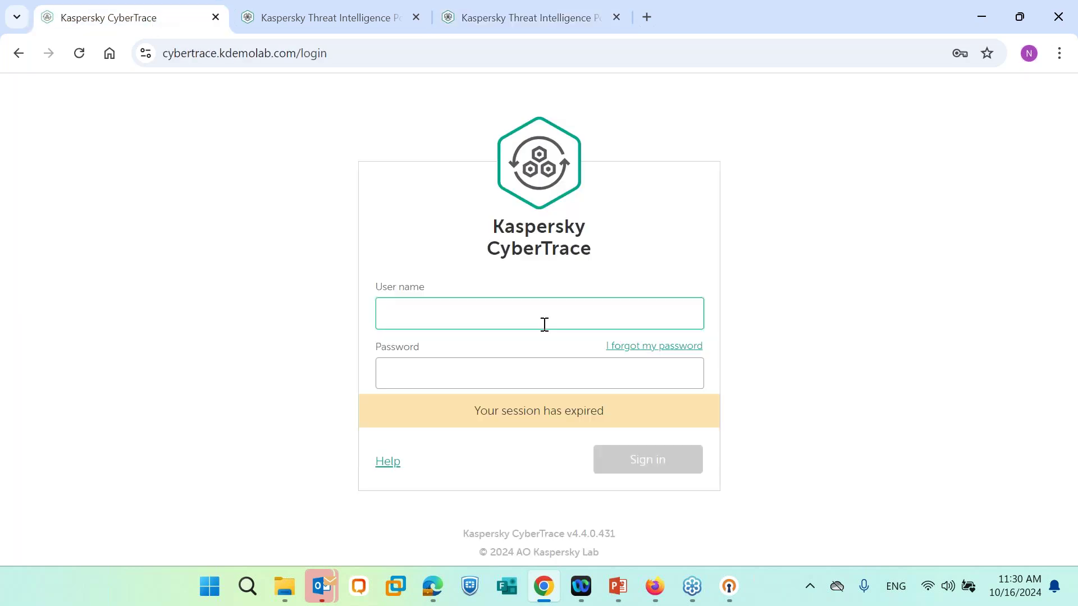
click(502, 324)
click(503, 388)
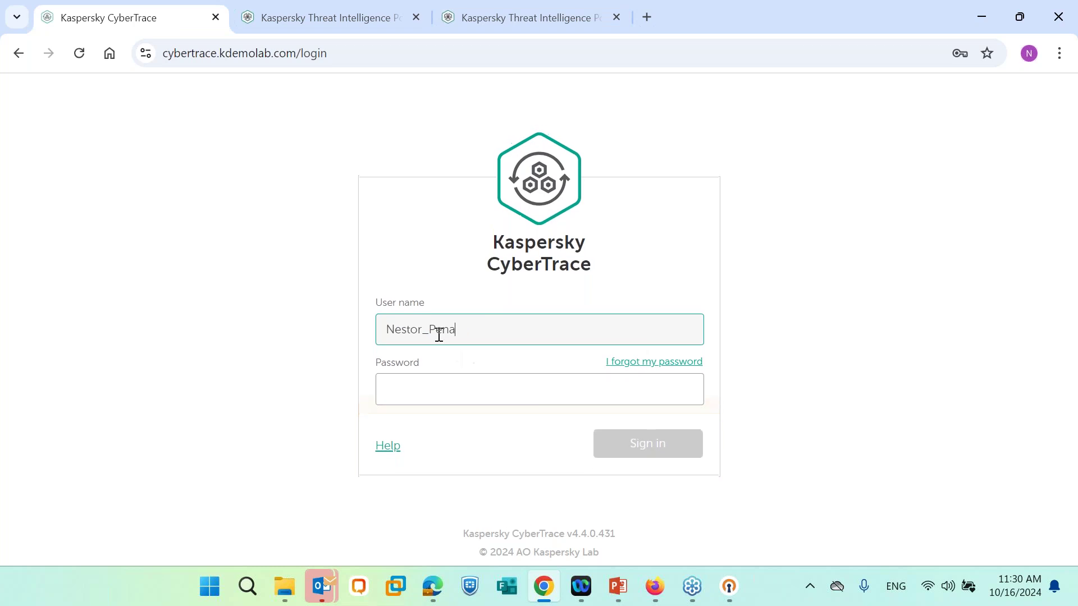
click(429, 336)
key(BackSpace)
text(.)
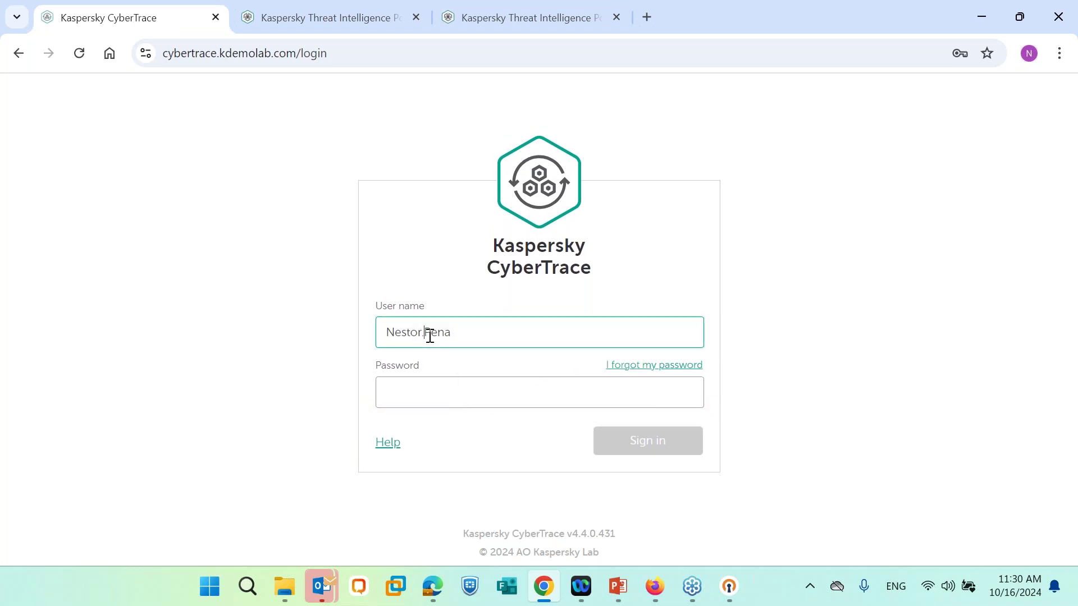
click(438, 396)
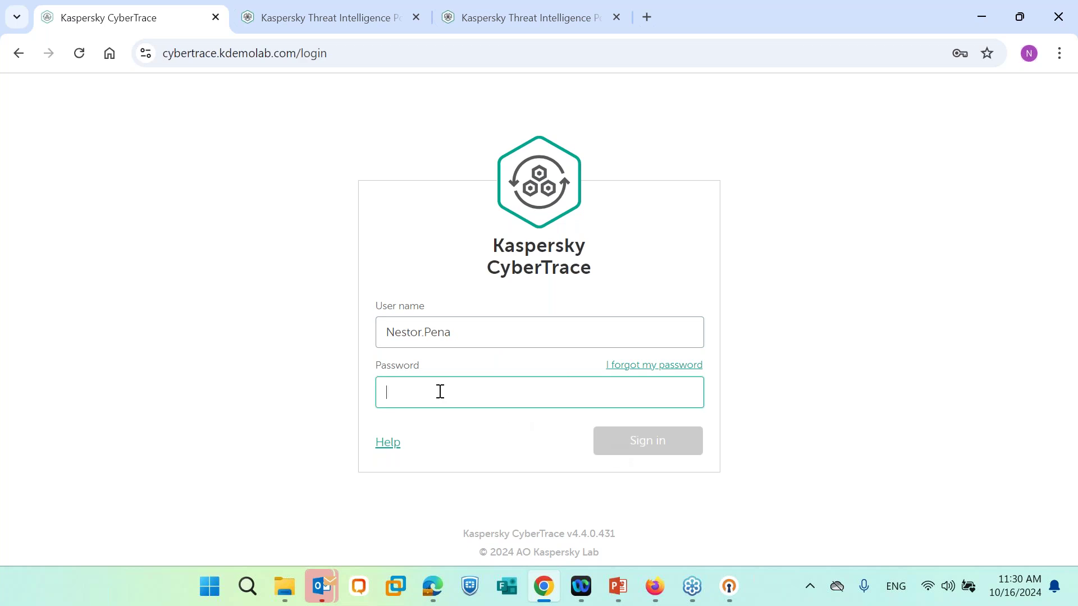
text(*********)
click(671, 444)
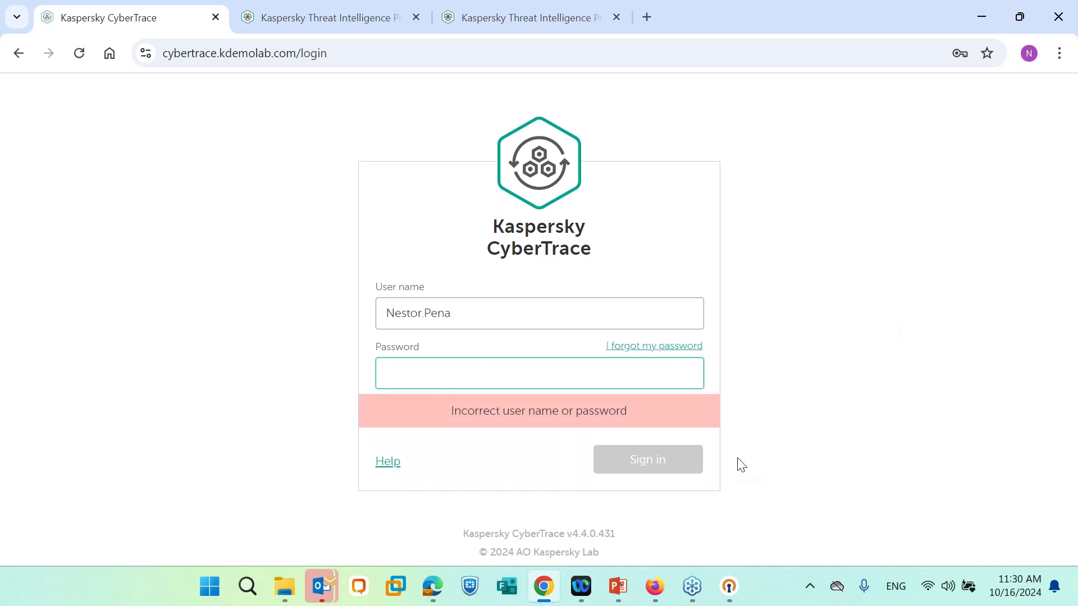
Step: Reload the CyberTrace site and show the incoming events chart in the dashboard's statistics overview for the month
click(385, 48)
key(Return)
click(607, 166)
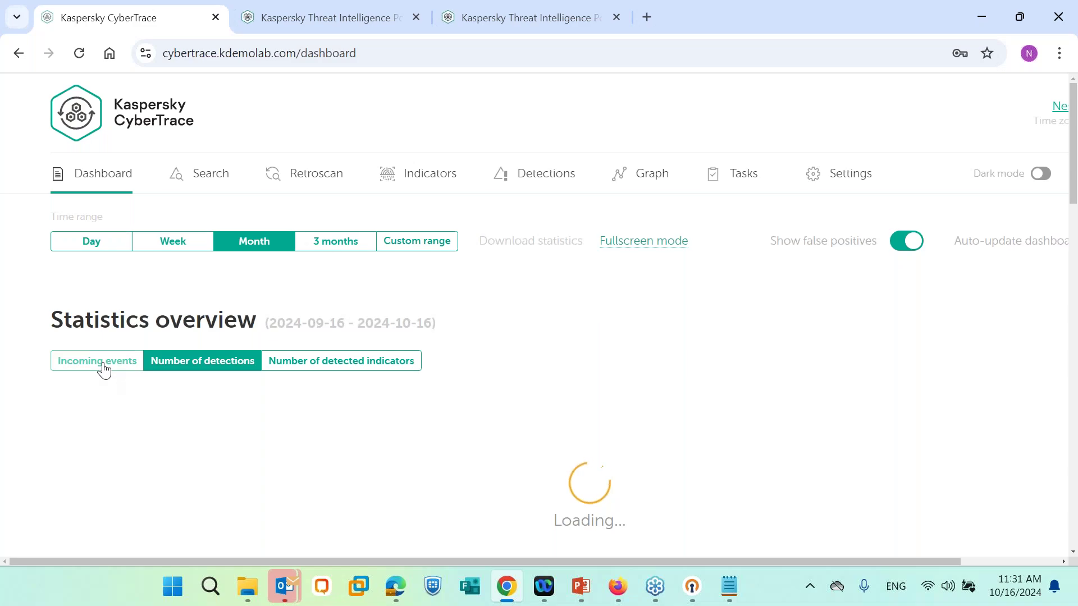
click(100, 366)
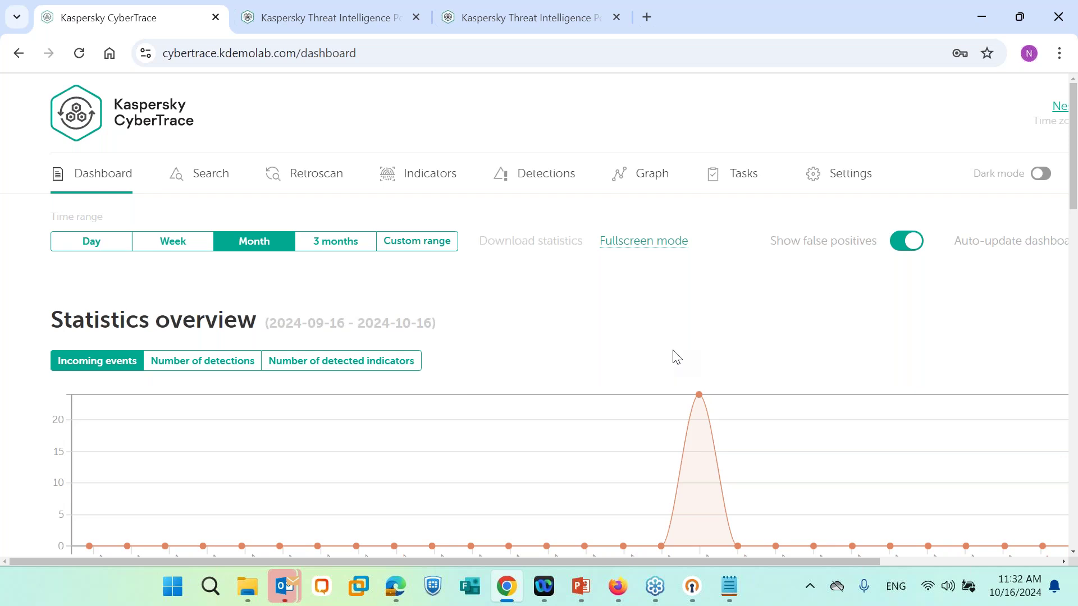
scroll(670, 359, down, 1)
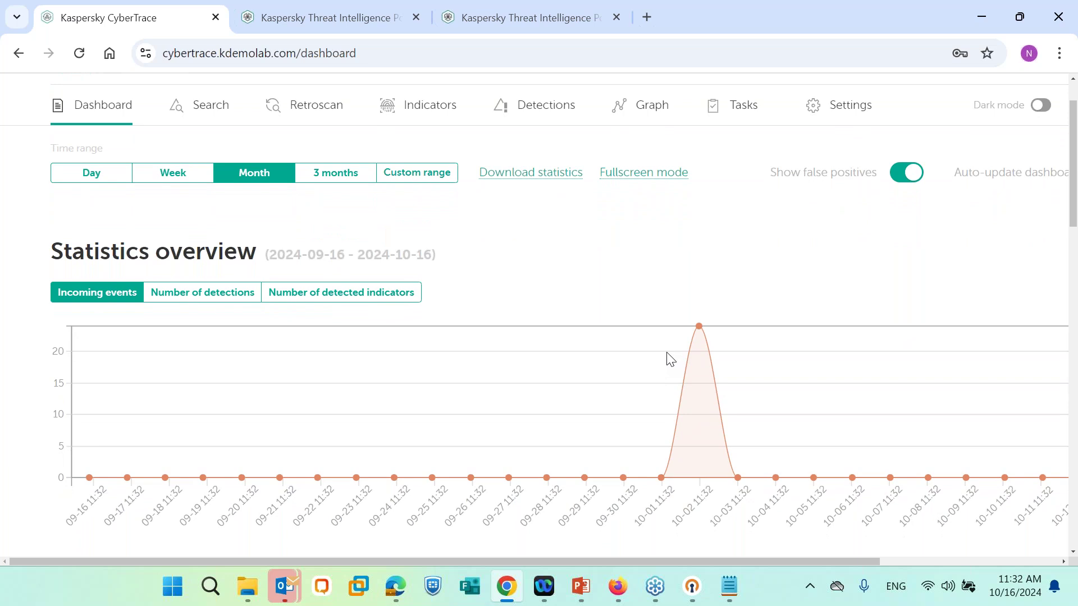
scroll(670, 360, up, 1)
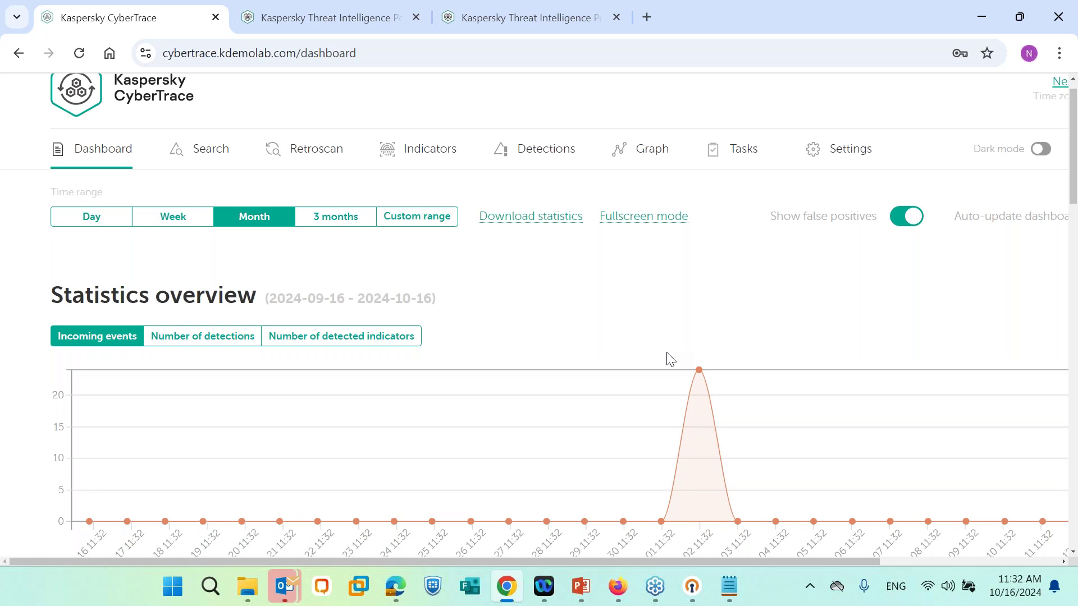
Step: Review both pages of the supplier statistics table on the dashboard, checking update dates and indicators per supplier
scroll(670, 359, down, 6)
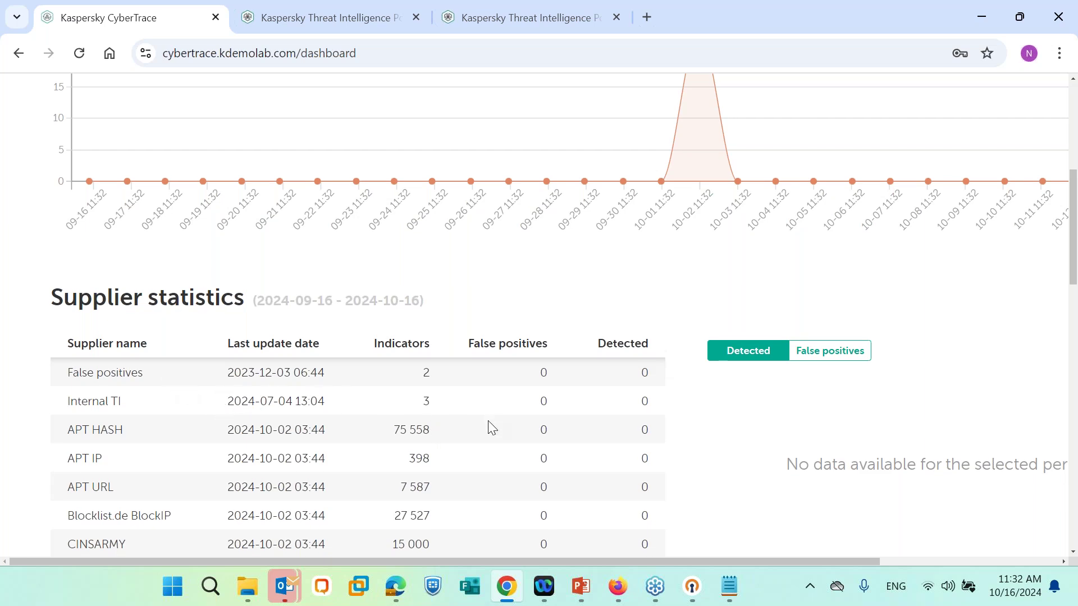
scroll(481, 433, down, 2)
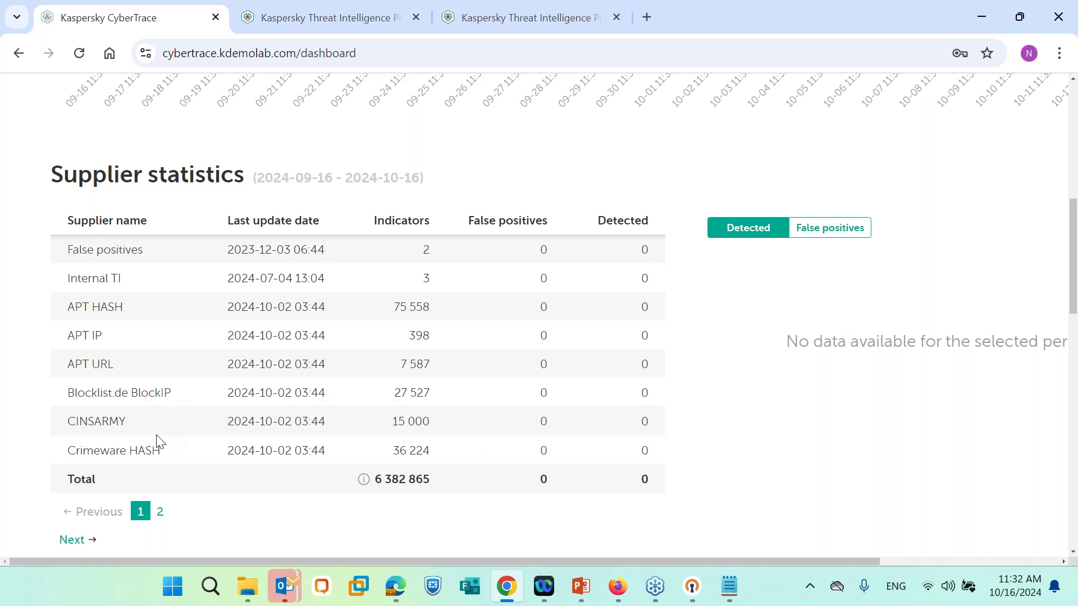
click(159, 512)
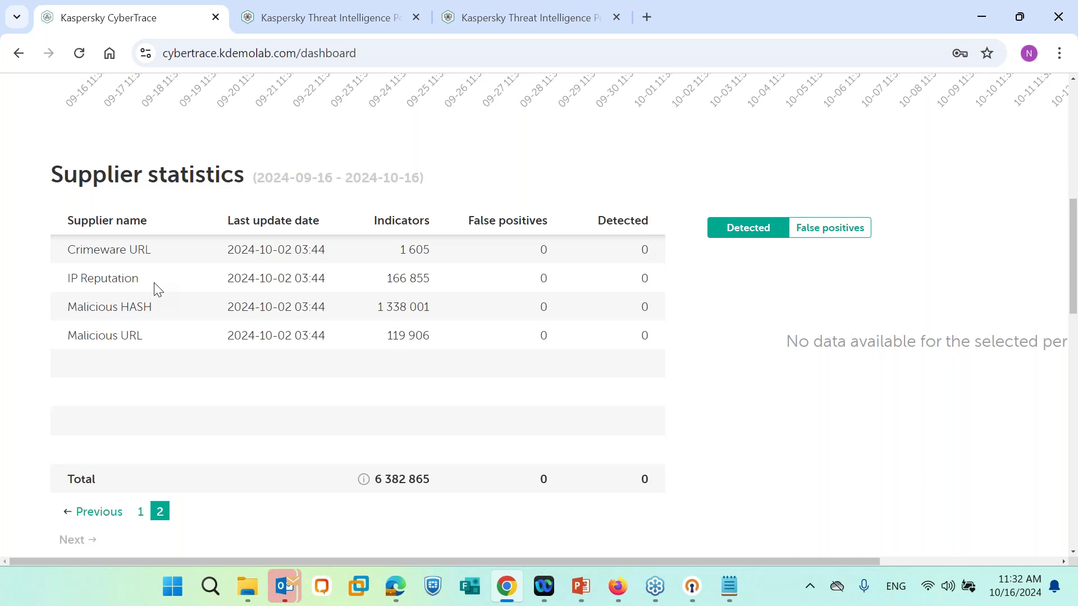
scroll(200, 344, up, 3)
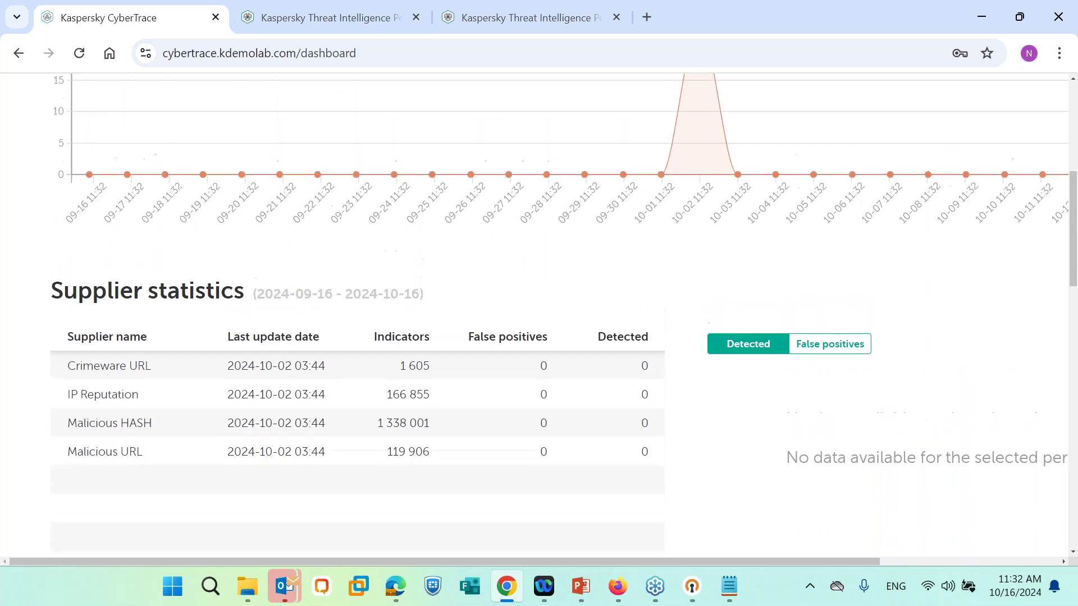
scroll(539, 315, up, 5)
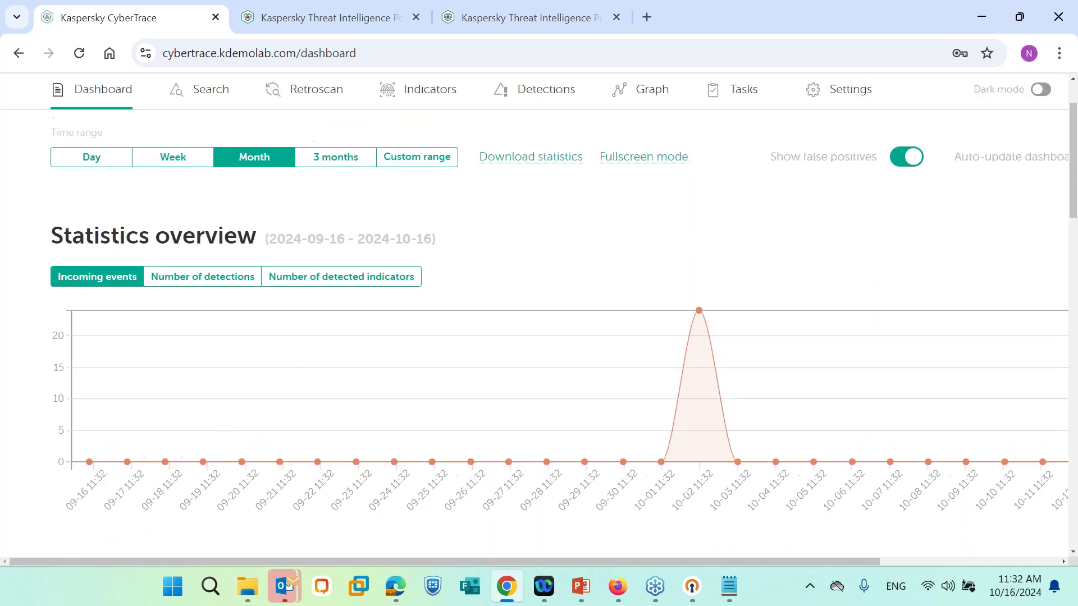
scroll(539, 314, up, 1)
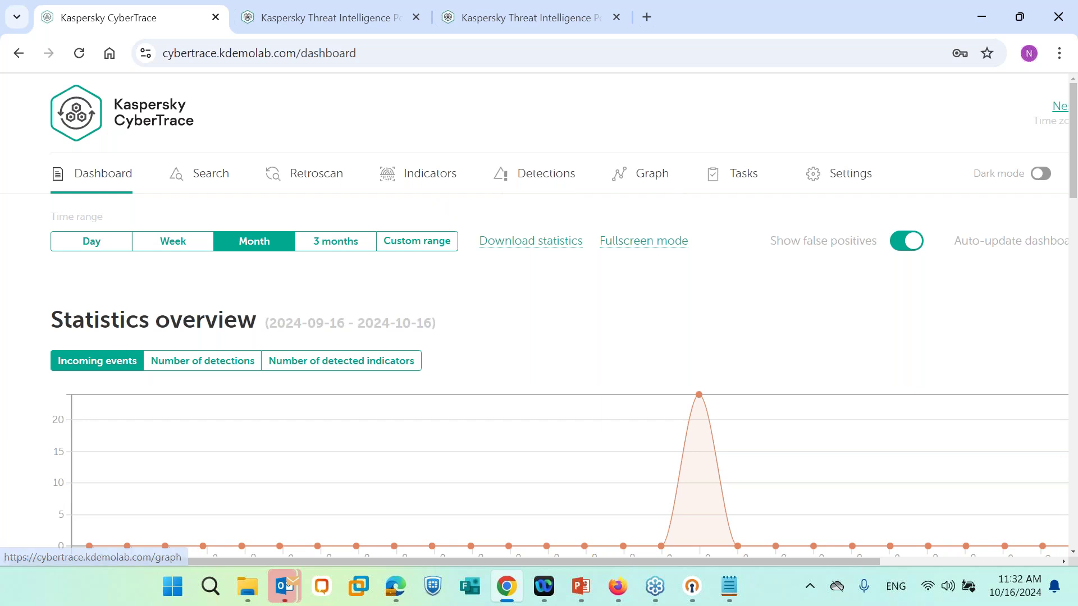
Step: Go to the saved graphs and open the graph 185.172.128.107
click(657, 178)
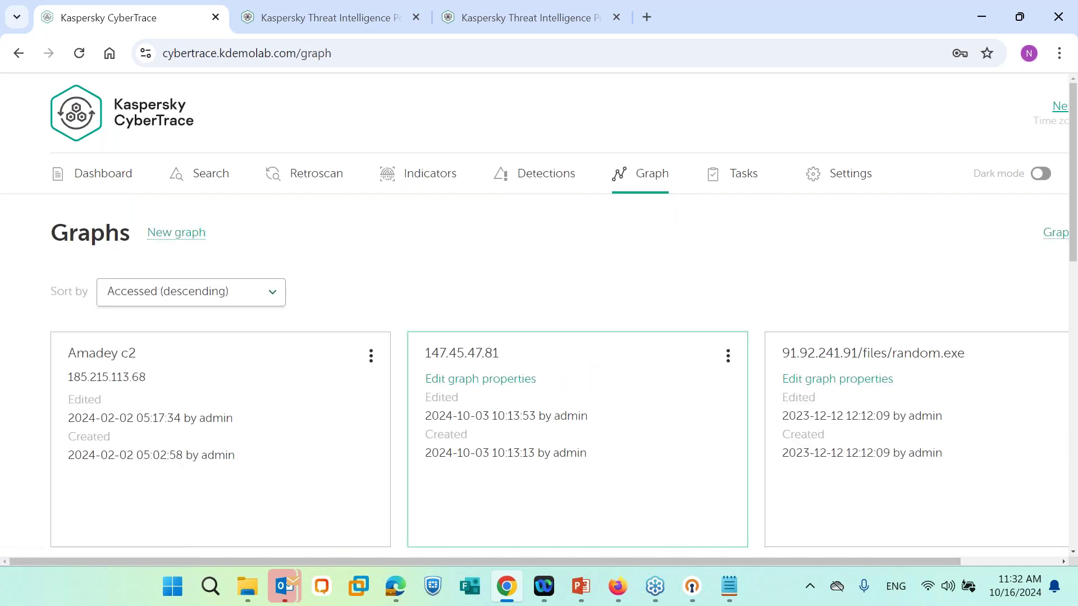
scroll(642, 365, down, 7)
scroll(567, 380, down, 3)
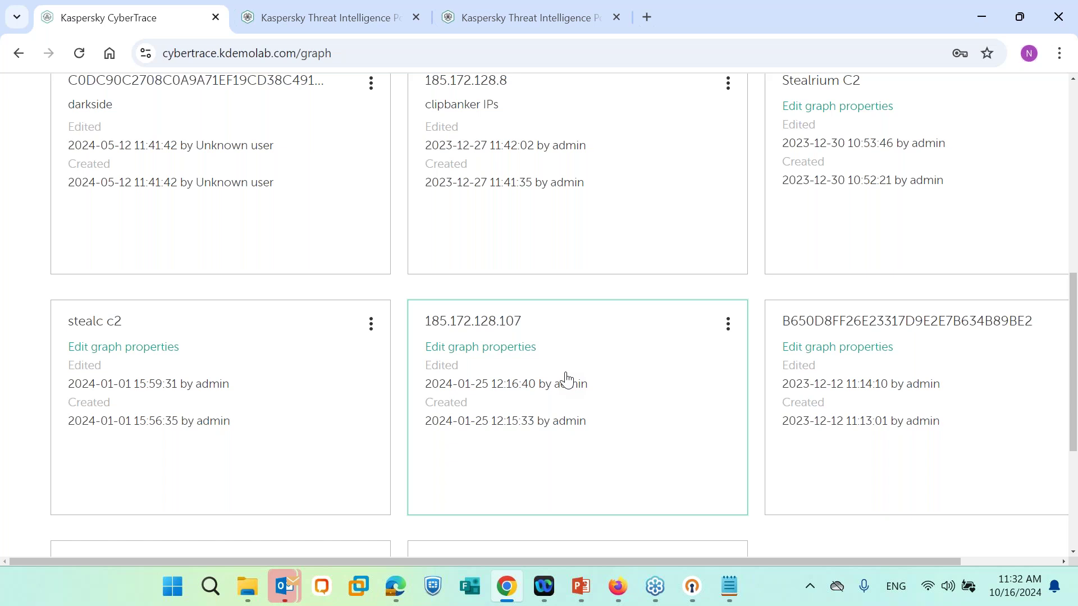
click(483, 381)
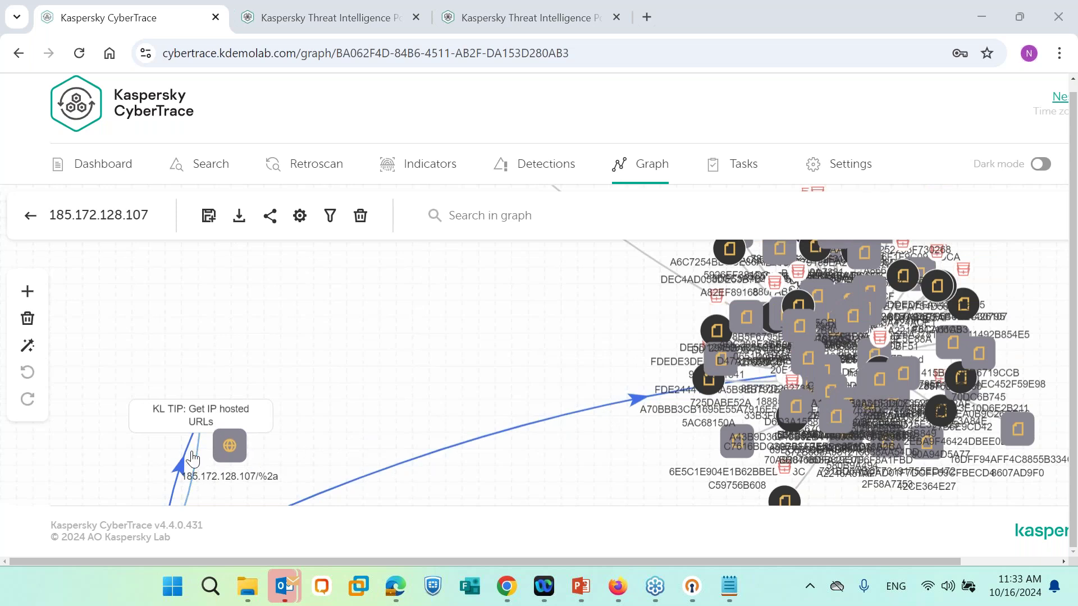
Step: Inspect the details of the URL node 185.172.128.107/%2a in the graph, and close them
click(211, 423)
mouse_move(721, 363)
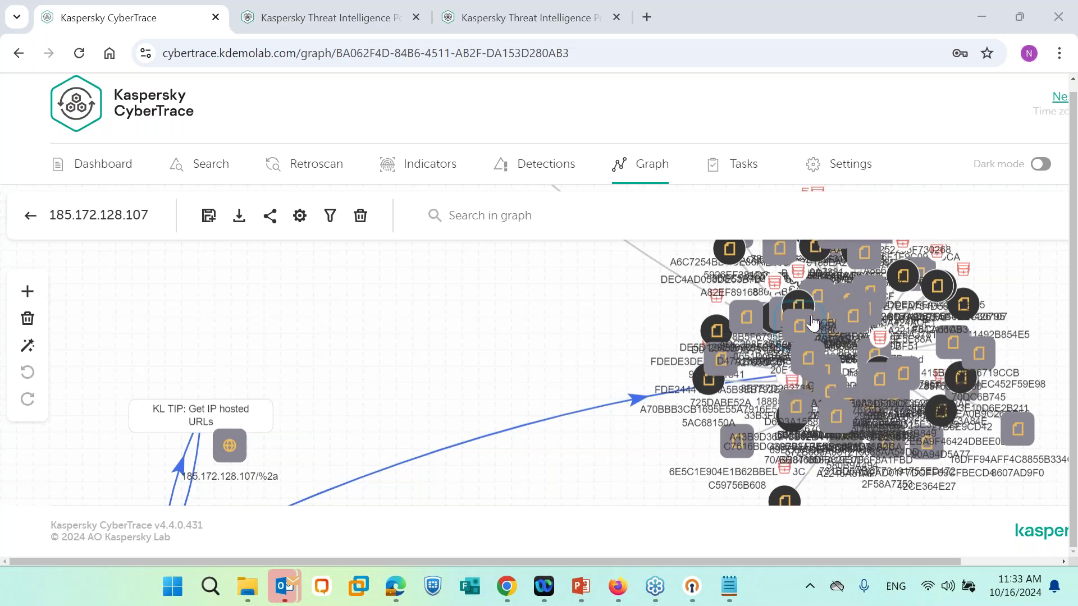
mouse_move(805, 330)
mouse_move(229, 442)
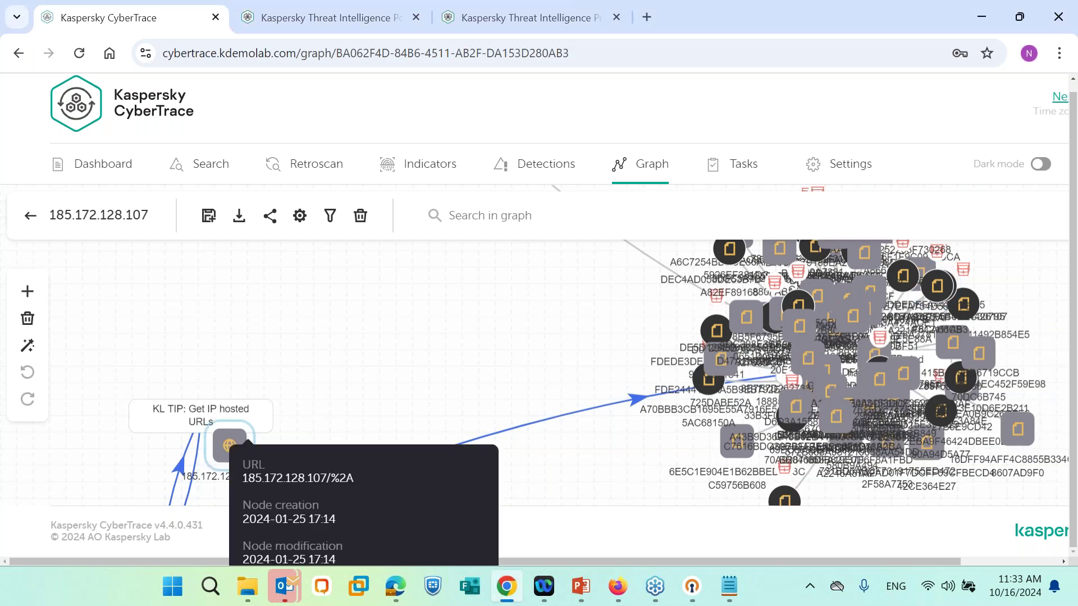
right_click(230, 449)
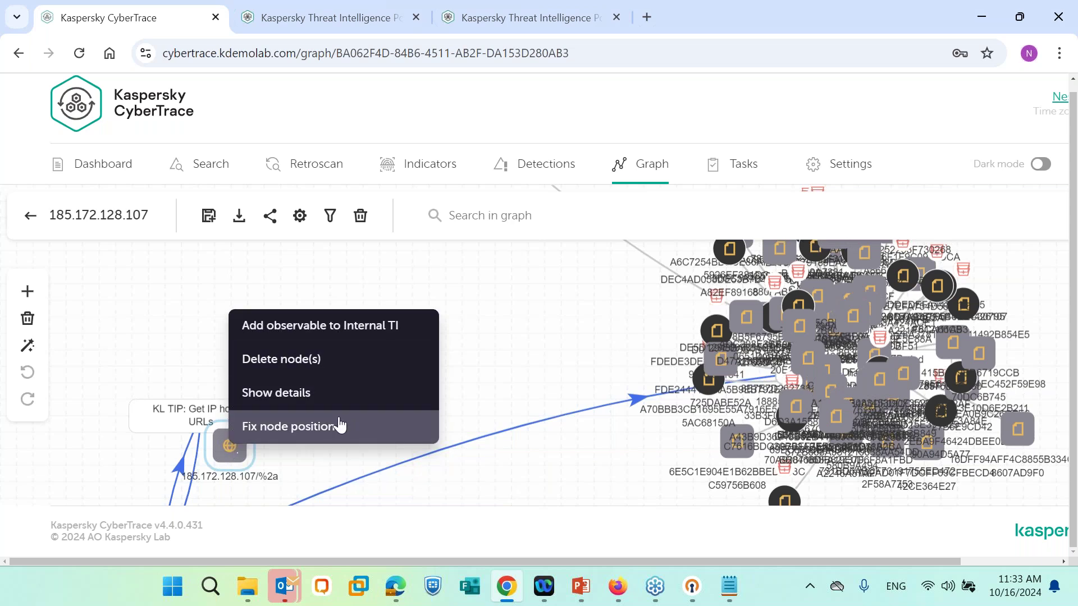
click(325, 404)
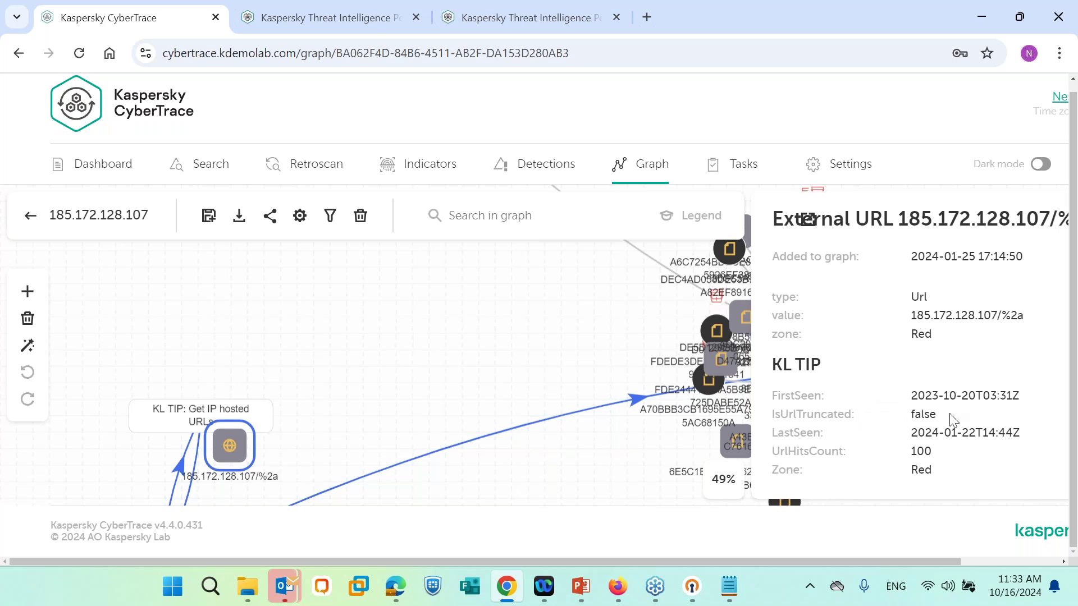
click(447, 387)
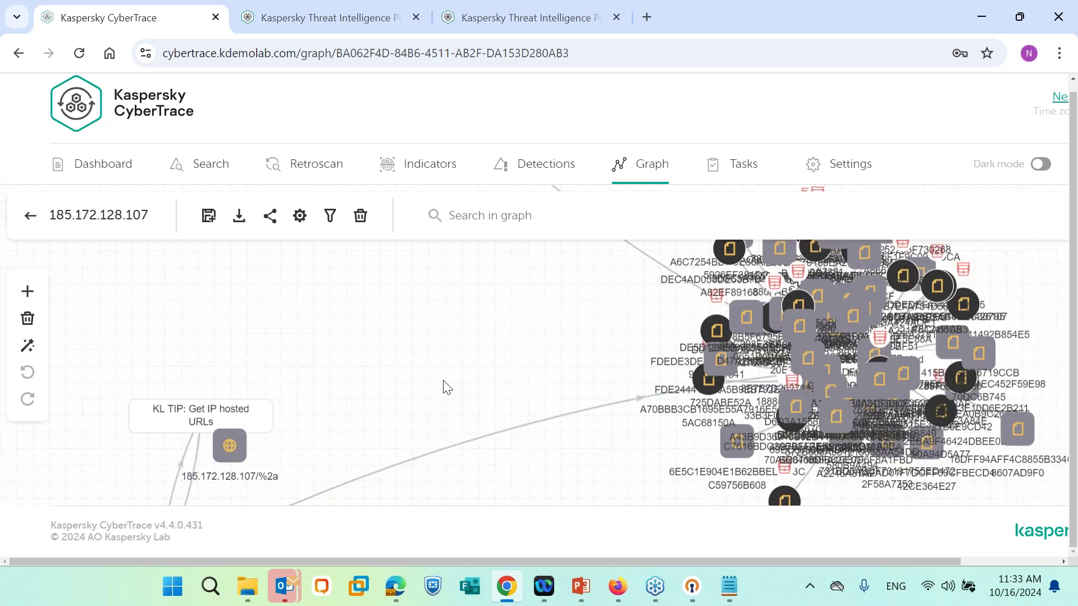
Step: Review the Kaspersky, OSINT and Internal TI feeds in the CyberTrace settings, briefly revisiting the Threat Intelligence Portal's Data Feeds page
click(845, 177)
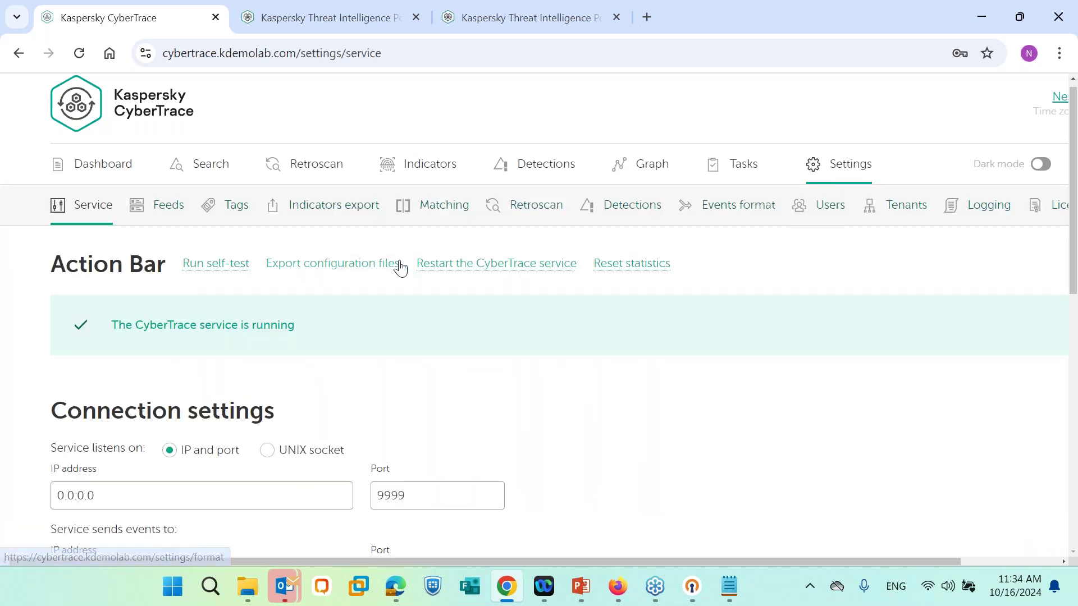
click(168, 215)
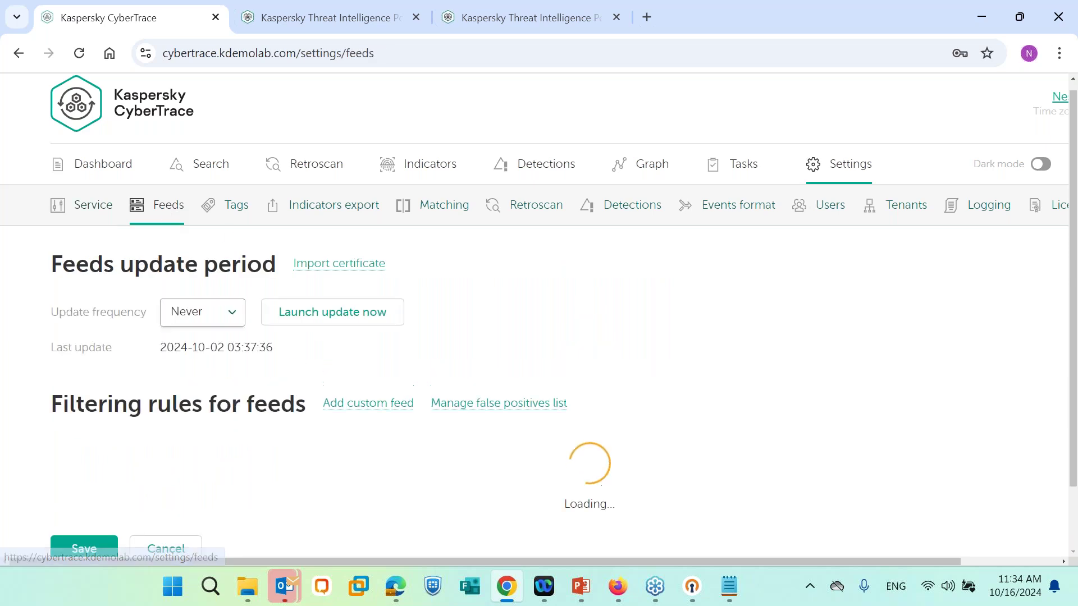
scroll(169, 275, down, 3)
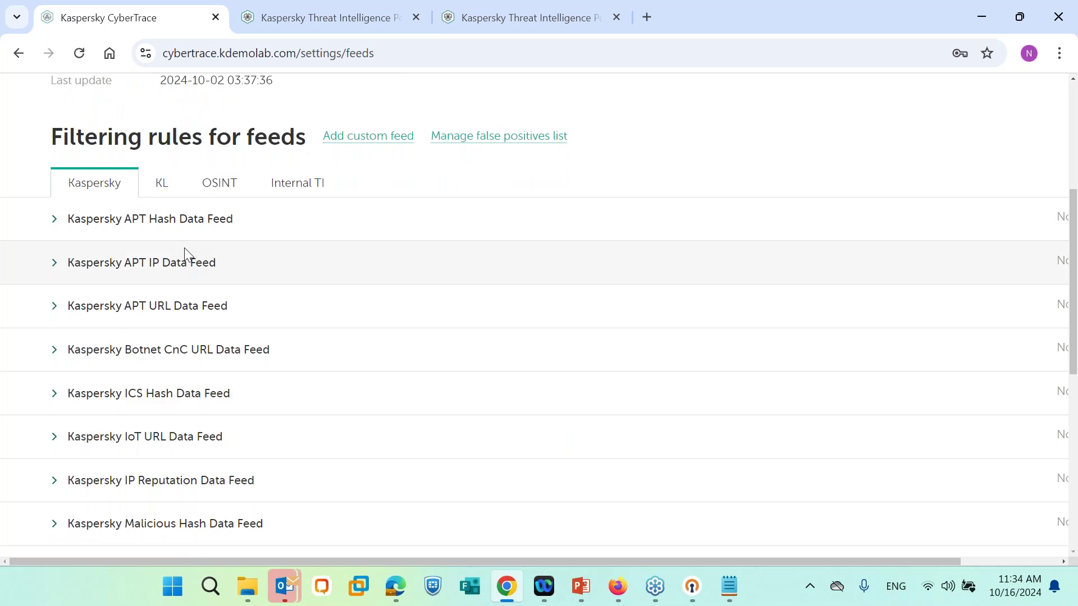
click(213, 193)
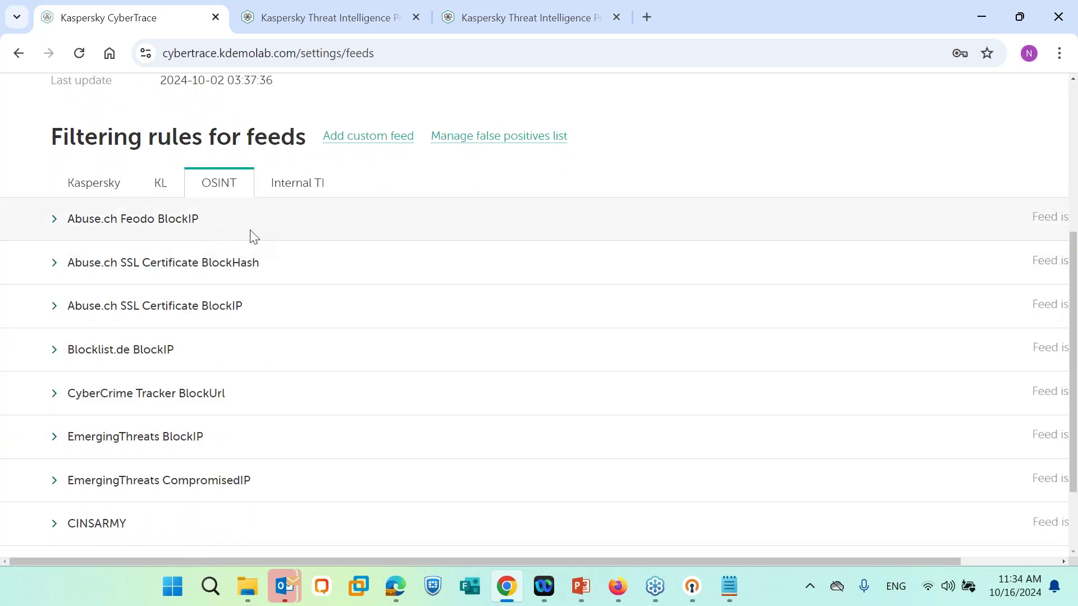
click(296, 184)
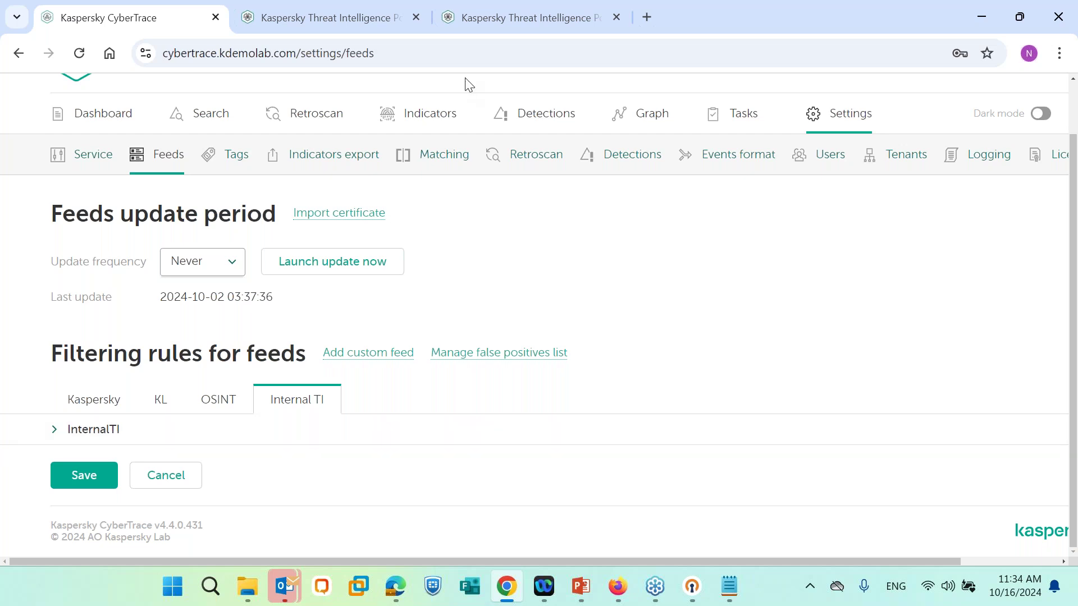
click(496, 26)
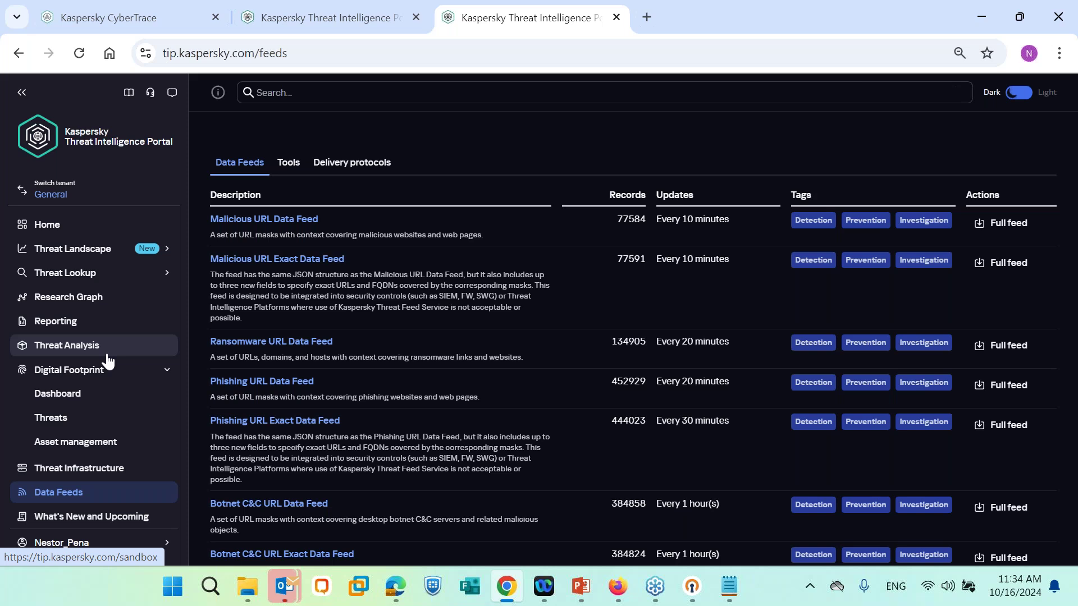
click(125, 17)
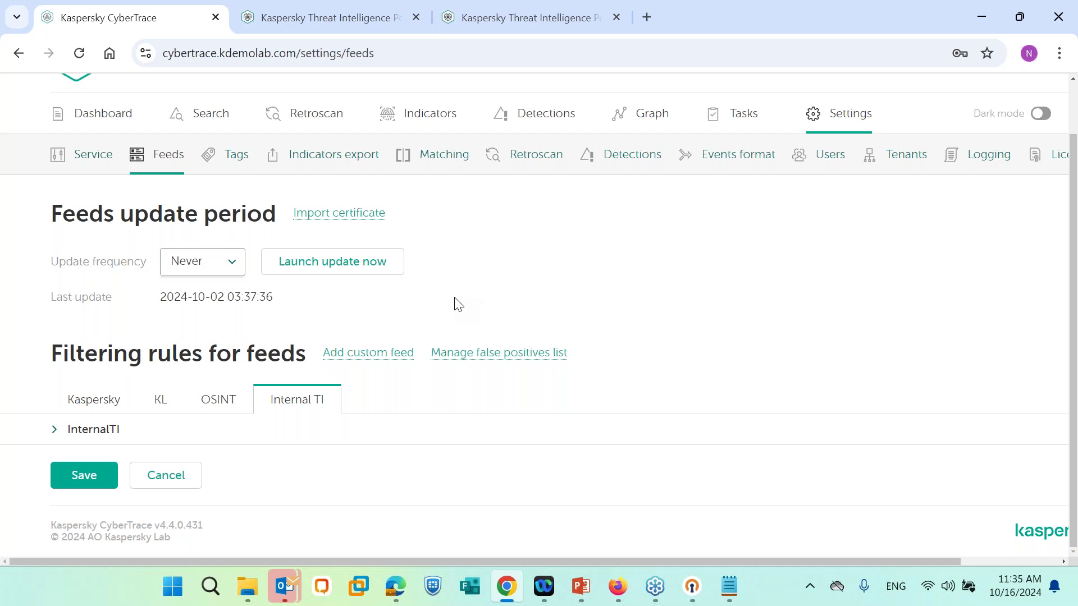
Step: Return to the portal's Digital Footprint threats list and expand threat TEEDF1036330 to review its metadata and recommendations
click(541, 22)
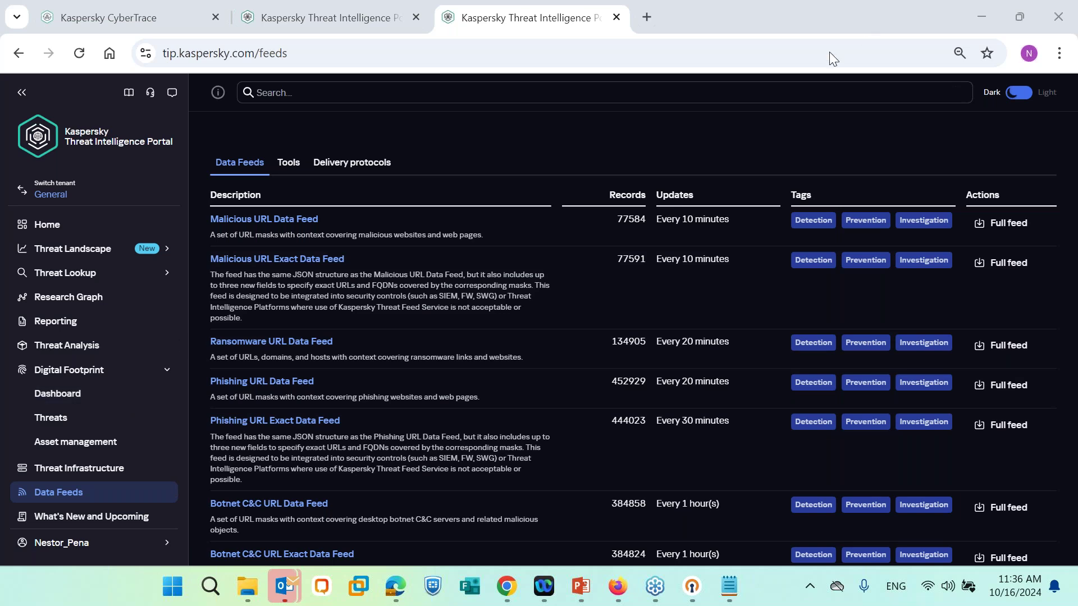
click(61, 421)
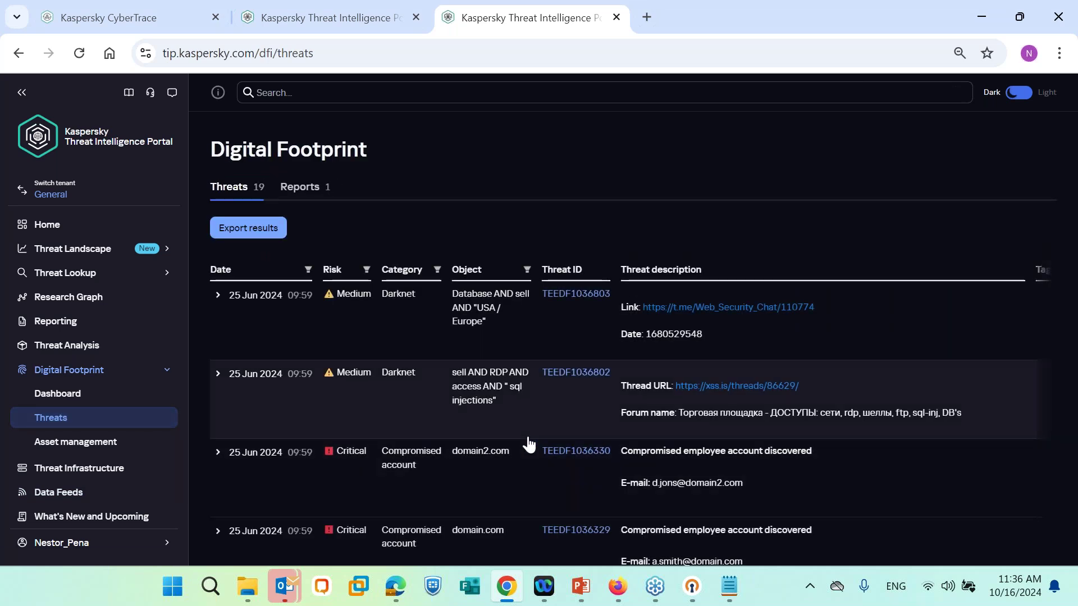
scroll(530, 447, down, 2)
scroll(529, 445, up, 1)
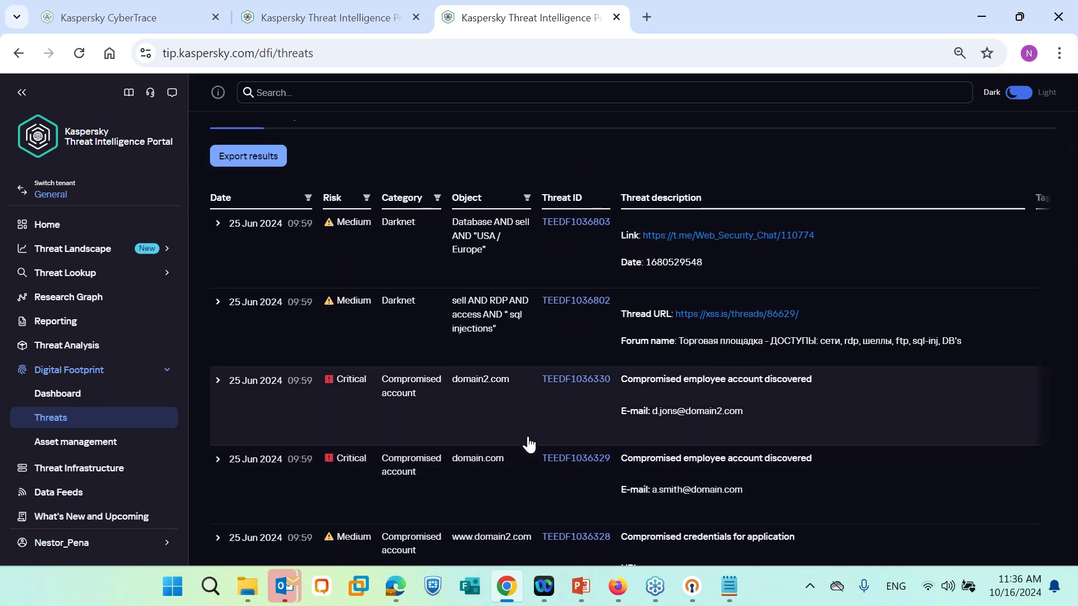
click(367, 427)
scroll(596, 468, down, 2)
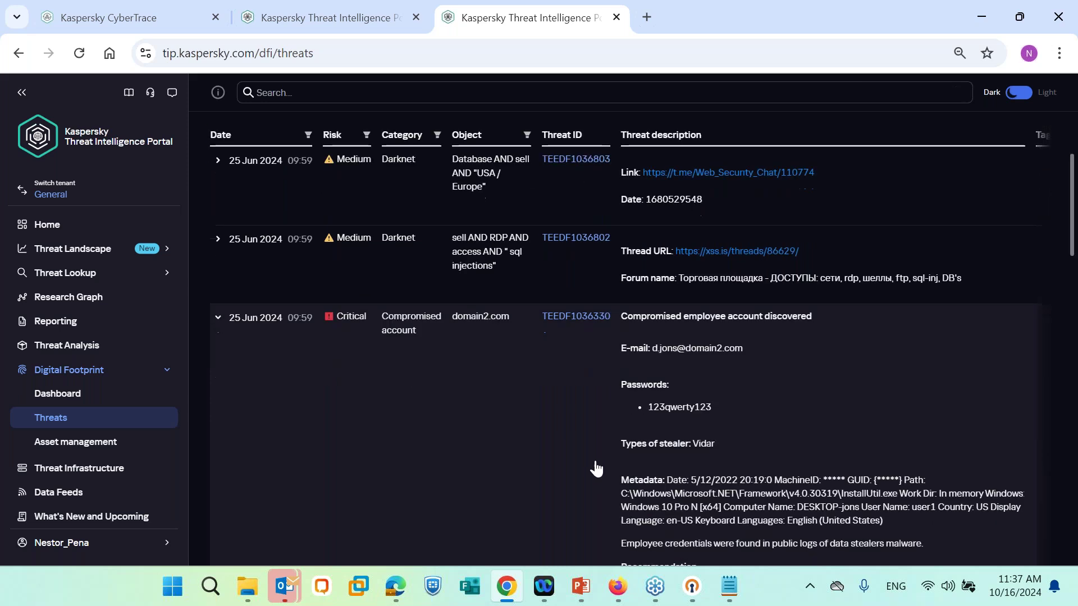
scroll(596, 469, down, 2)
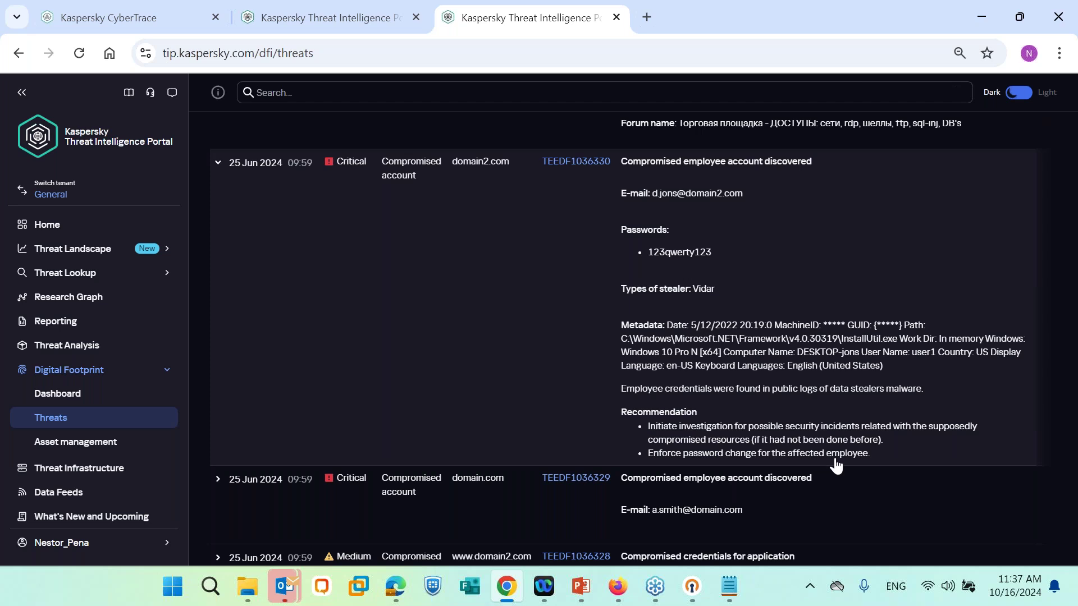
Step: Expand threat TEEDF1036328 and review its compromised application credentials, stealer type and recommendation
scroll(836, 466, down, 2)
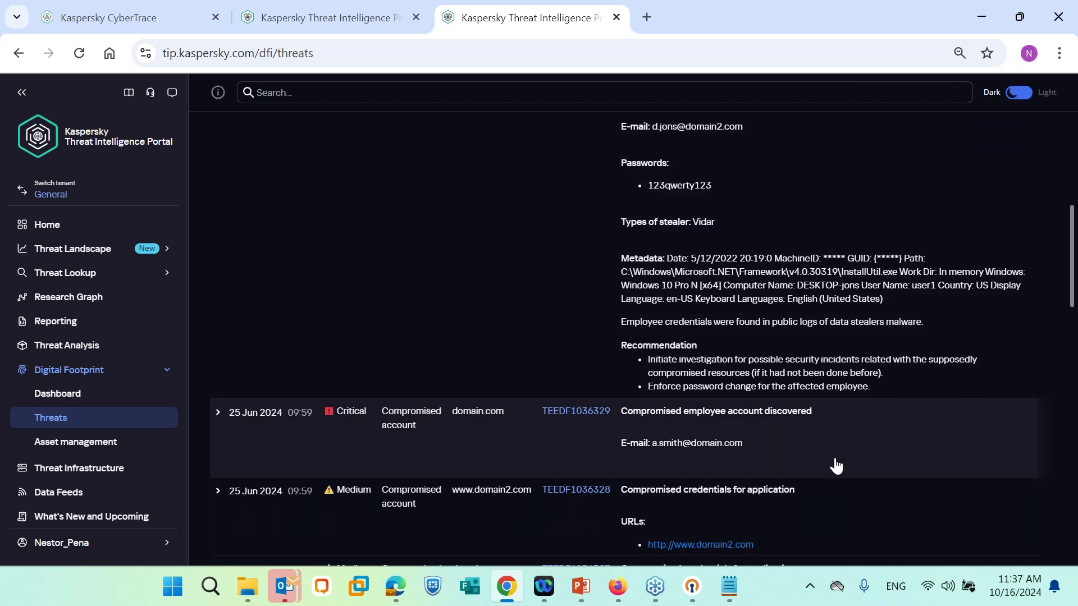
click(810, 496)
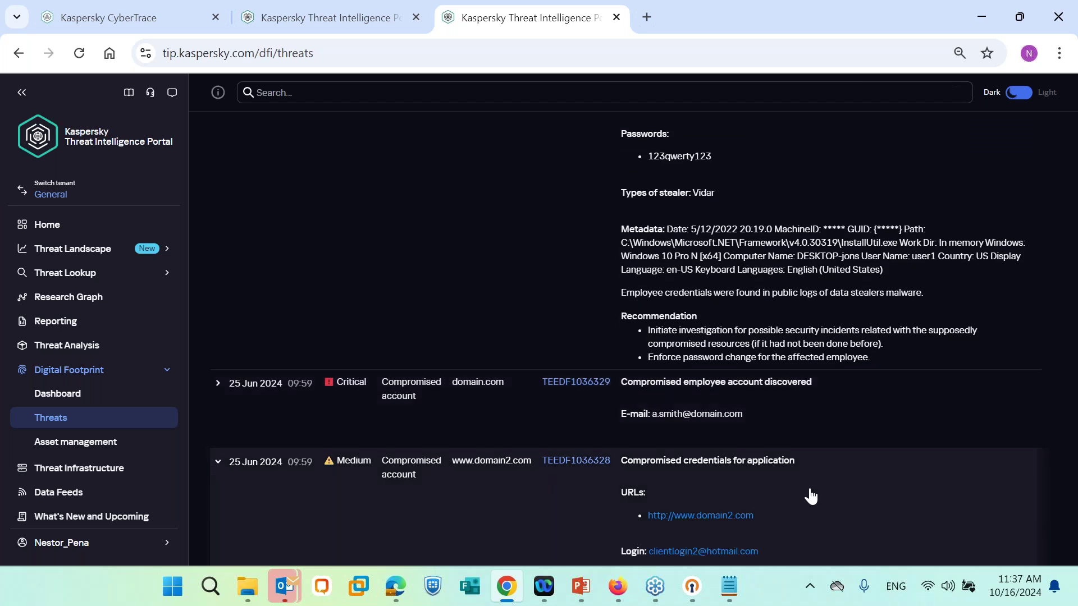
scroll(810, 497, down, 3)
scroll(810, 496, down, 1)
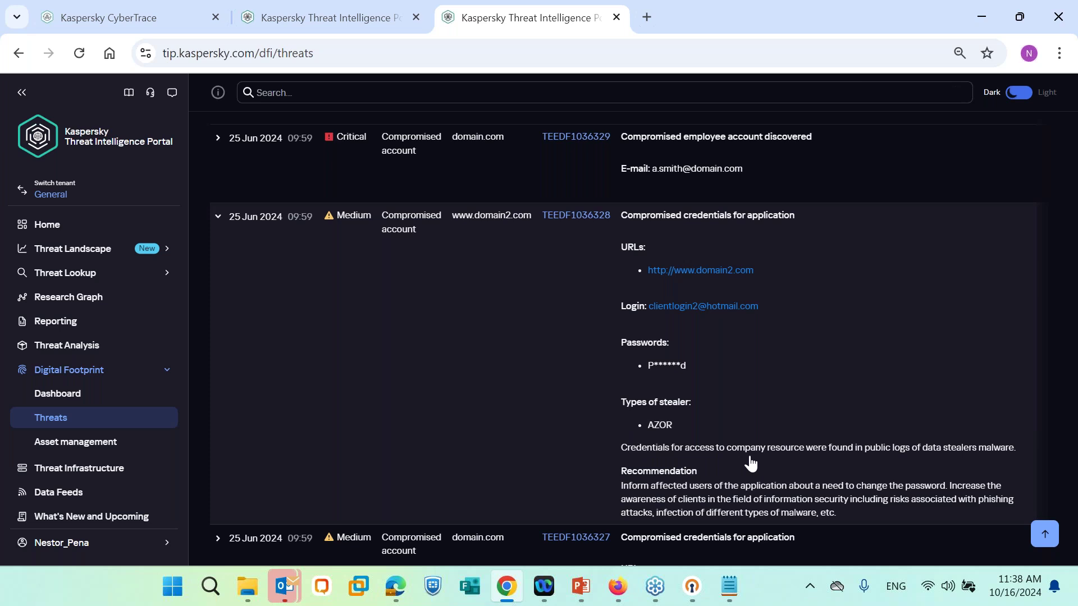
scroll(751, 463, down, 1)
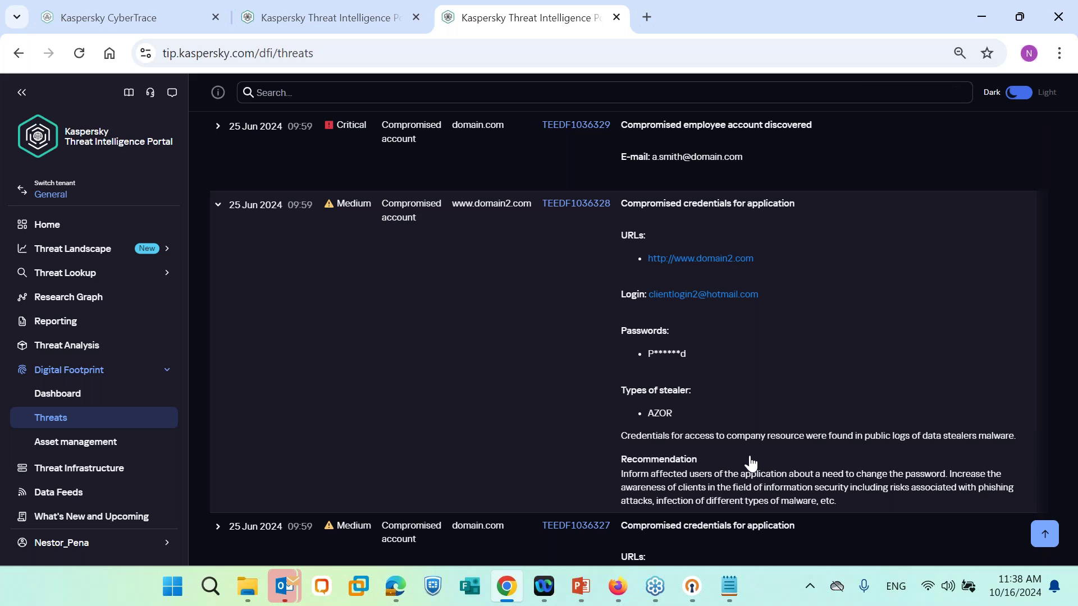
scroll(751, 463, down, 4)
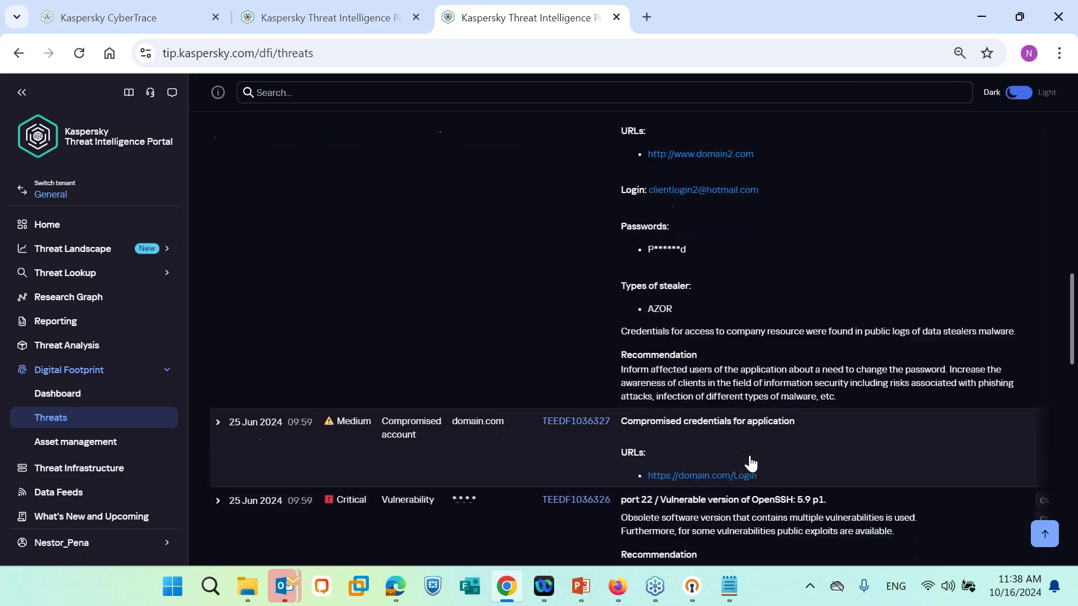
scroll(751, 464, down, 1)
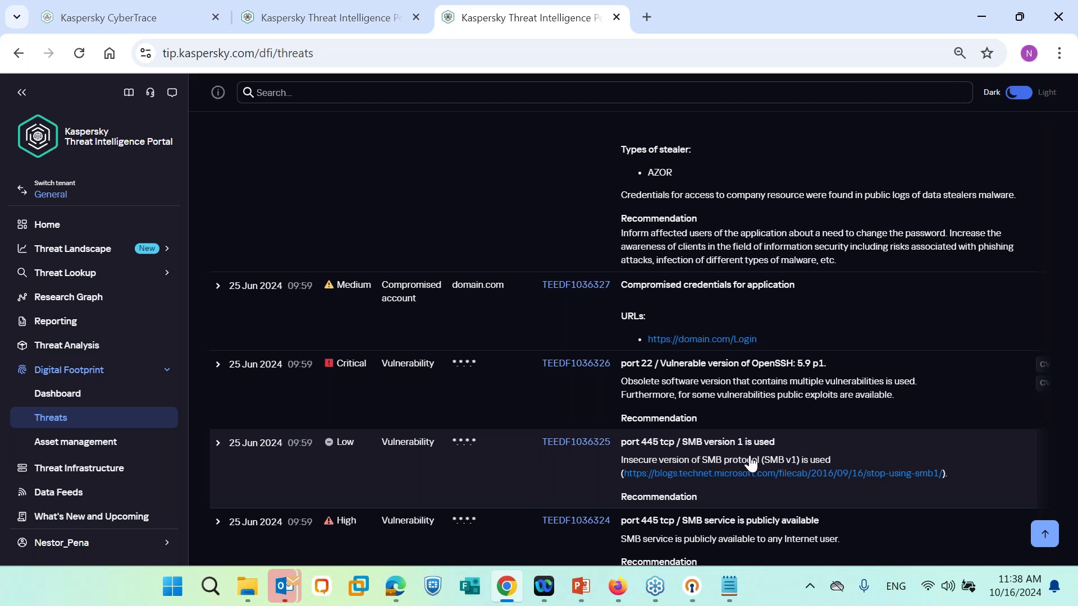
Step: Re-examine the compromised employee account details of threat TEEDF1036330 and return to the start of the Digital Footprint threats list
scroll(751, 464, up, 5)
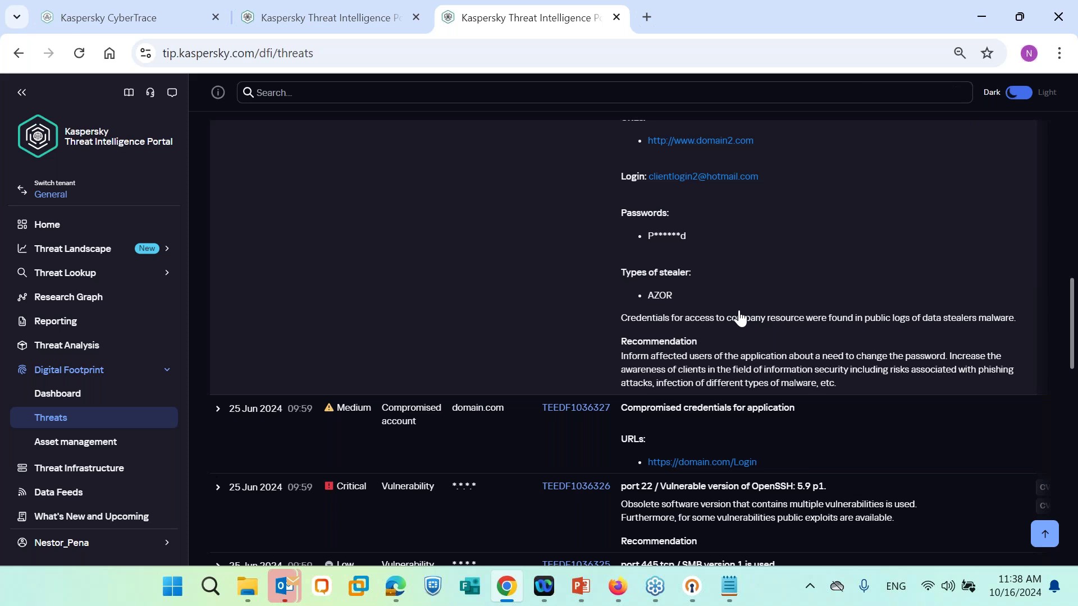
scroll(741, 318, up, 4)
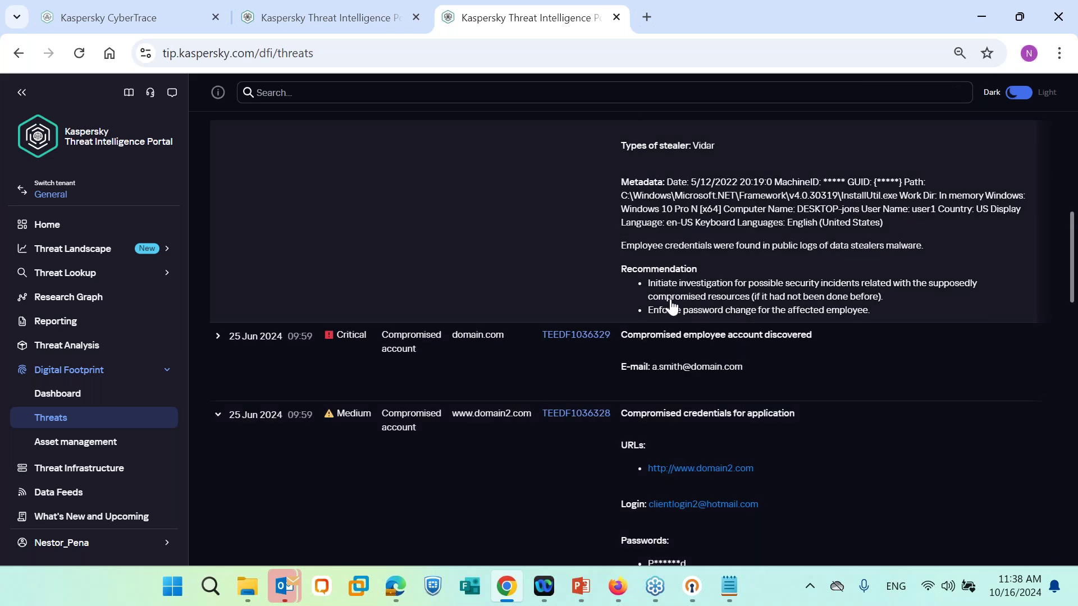
scroll(742, 308, up, 1)
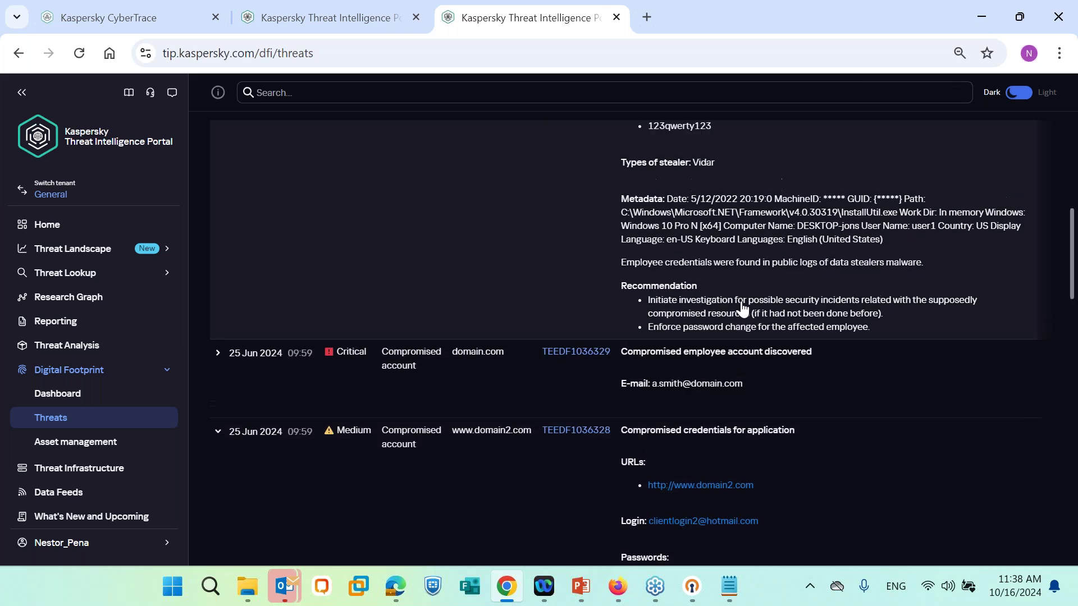
scroll(775, 310, up, 1)
scroll(779, 310, up, 3)
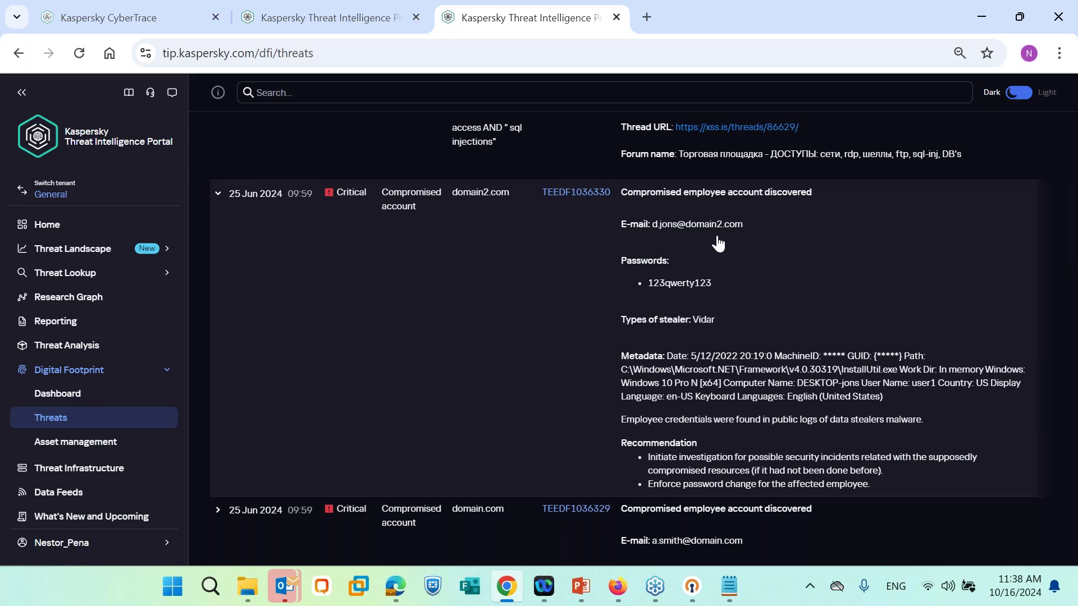
scroll(770, 339, down, 1)
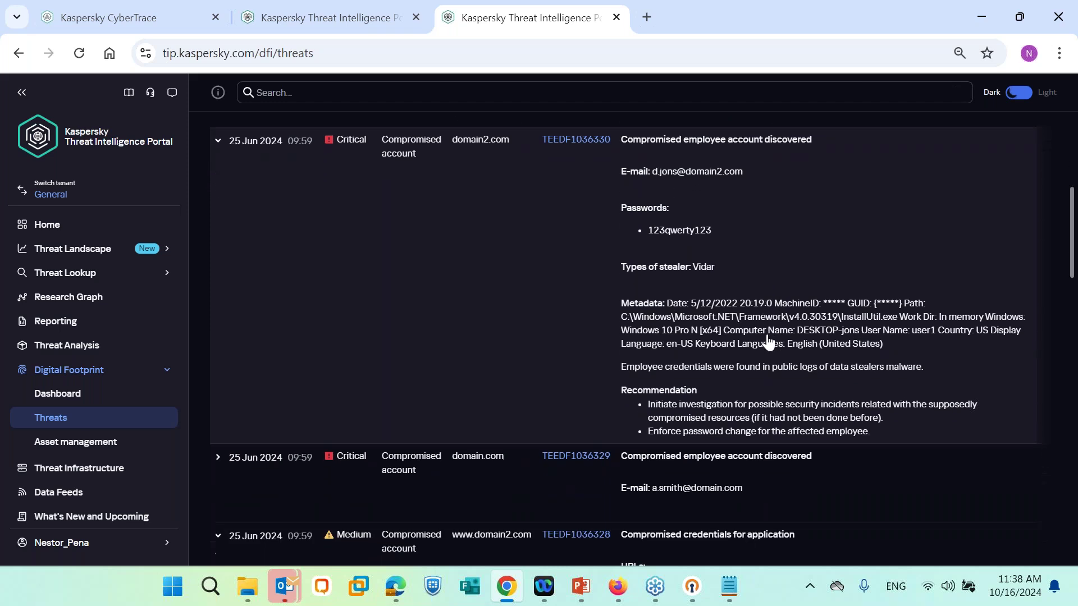
scroll(689, 408, down, 2)
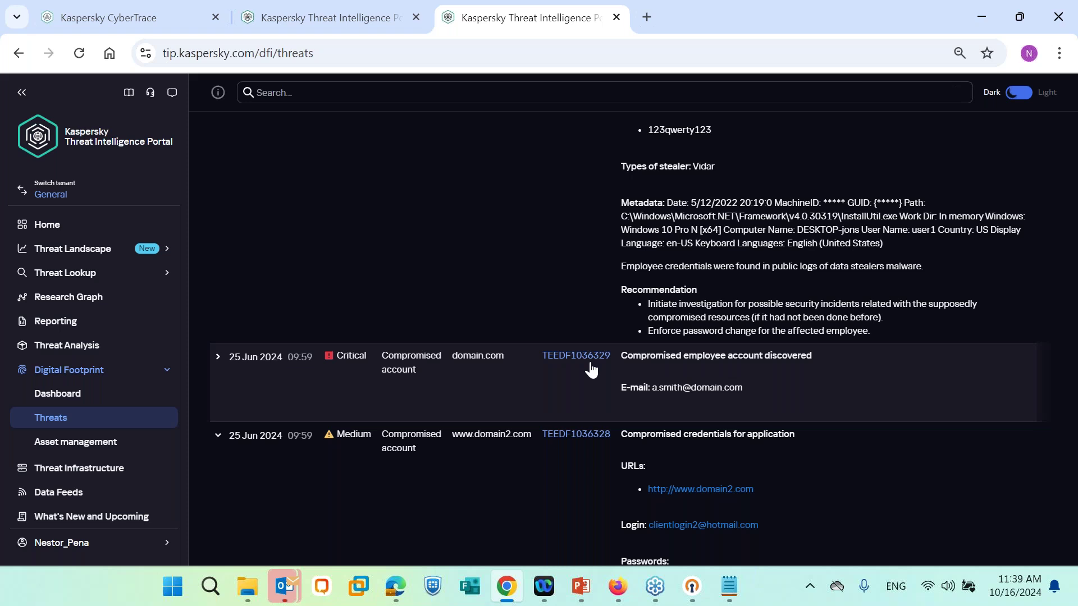
scroll(591, 370, up, 1)
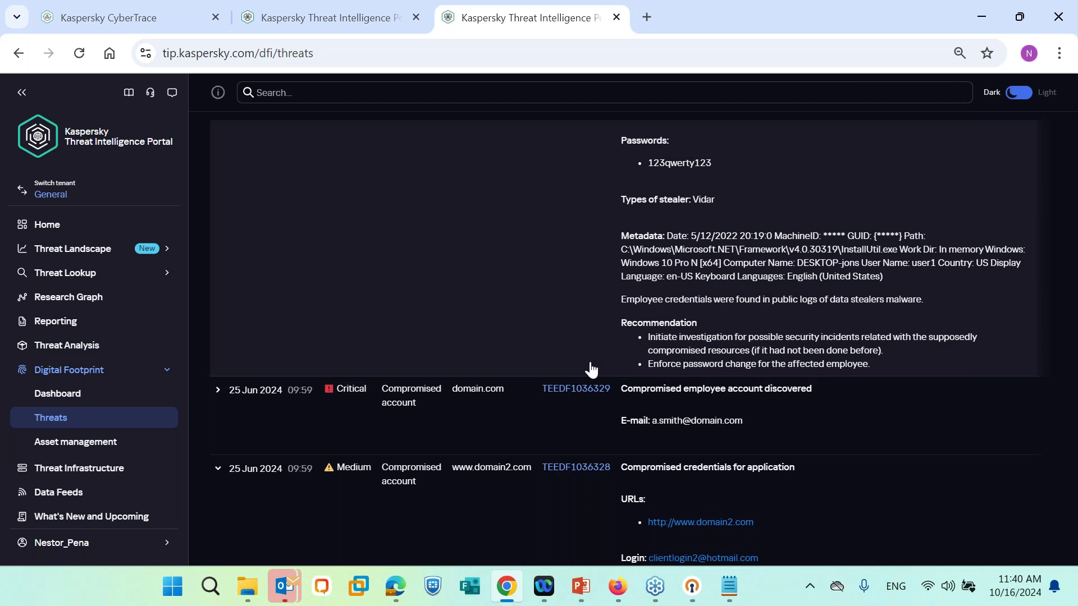
scroll(590, 370, up, 5)
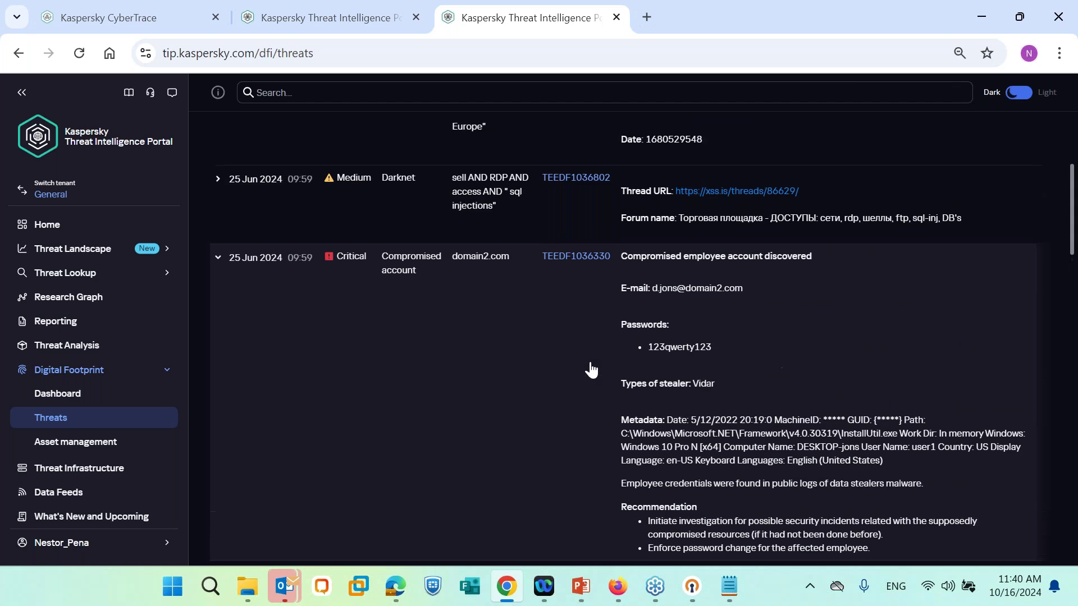
scroll(590, 370, up, 2)
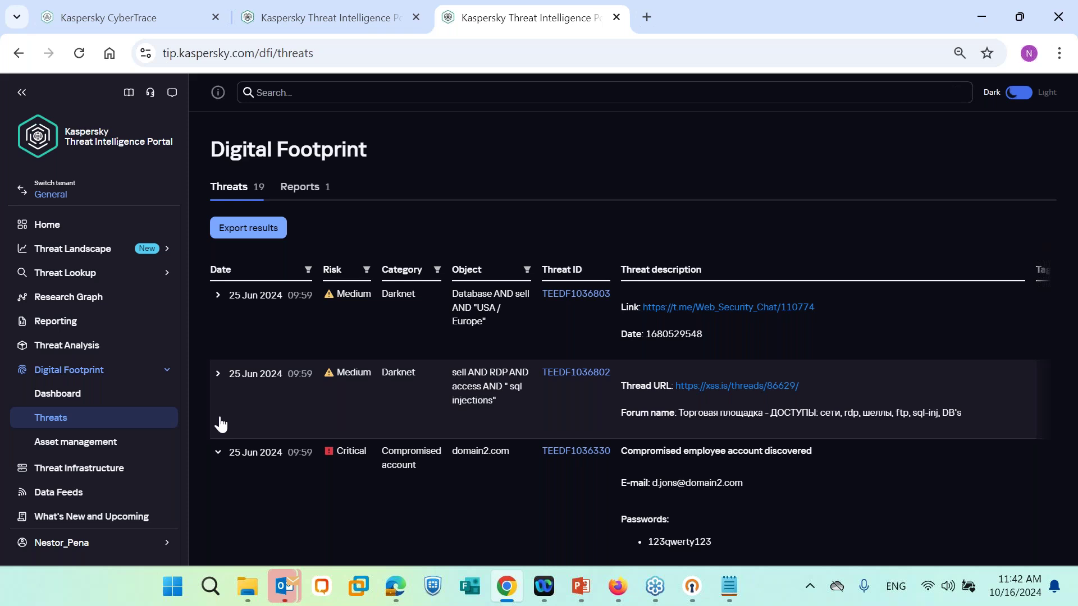
Step: Open Digital Footprint's asset management and start adding an asset with the category Employee name
click(95, 444)
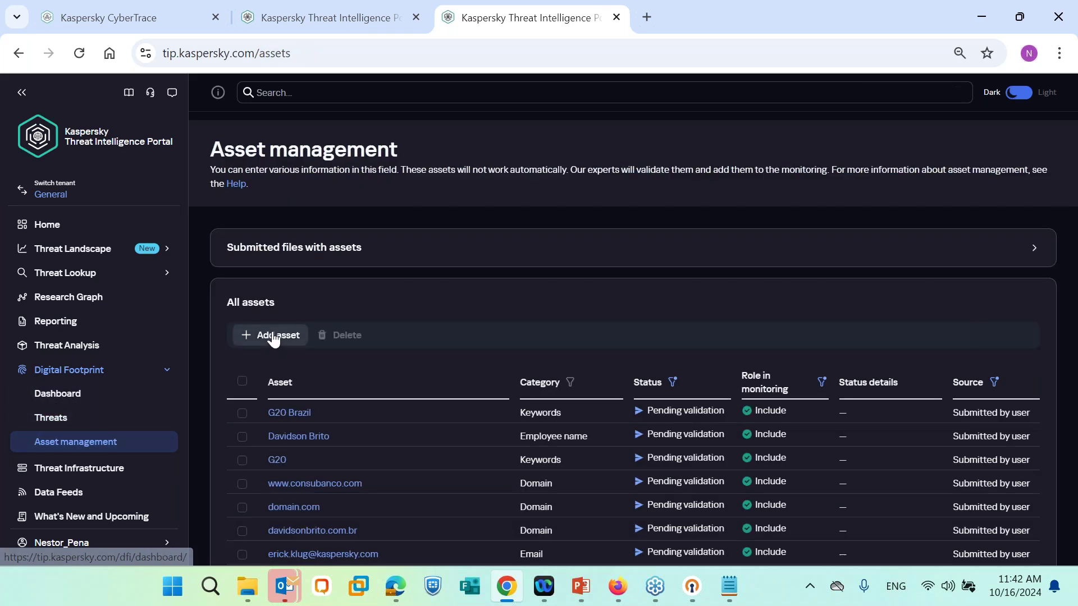
click(275, 335)
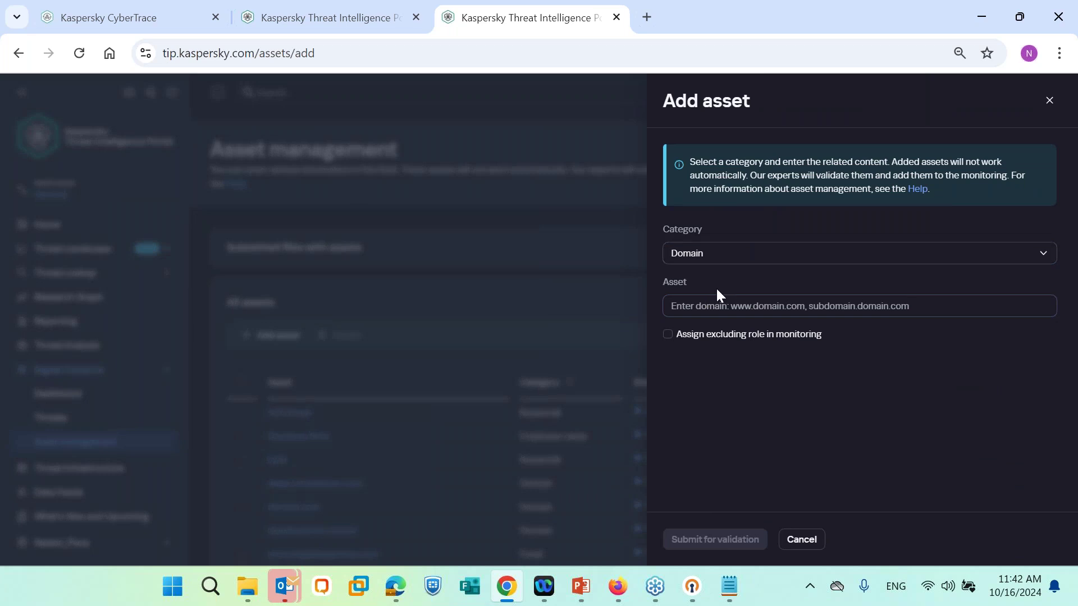
click(717, 258)
scroll(705, 344, down, 1)
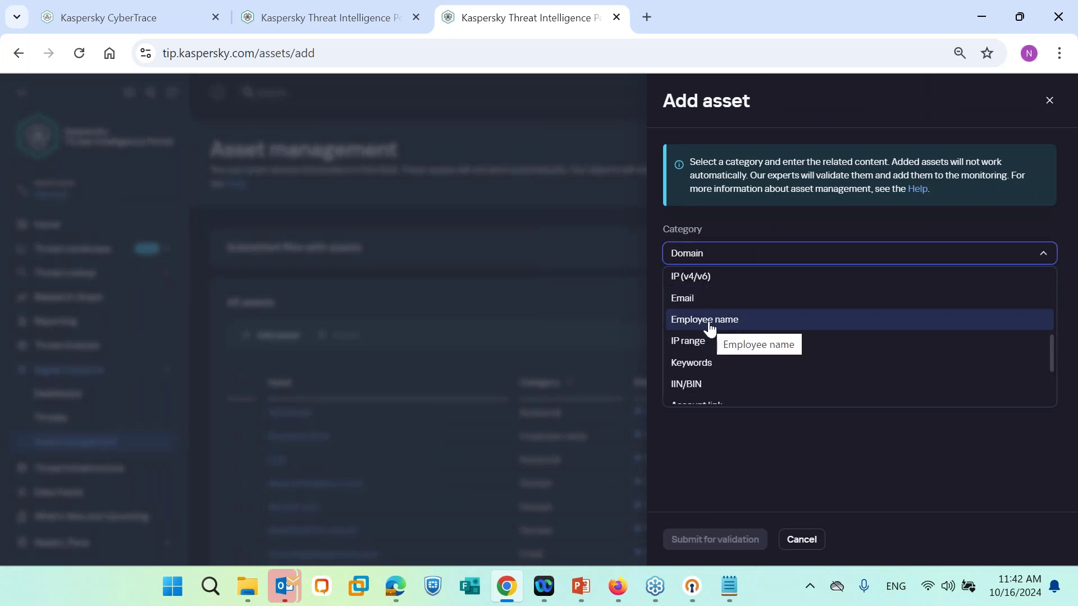
click(709, 322)
click(694, 306)
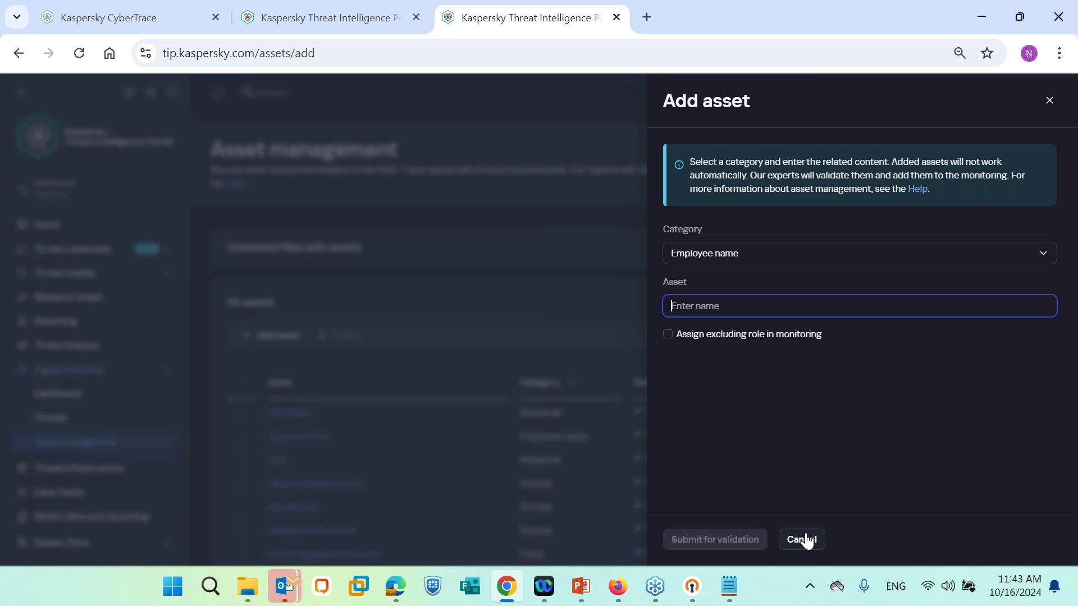
Step: Switch the new asset's category to IP range, and discard the asset without submitting it for validation
click(751, 255)
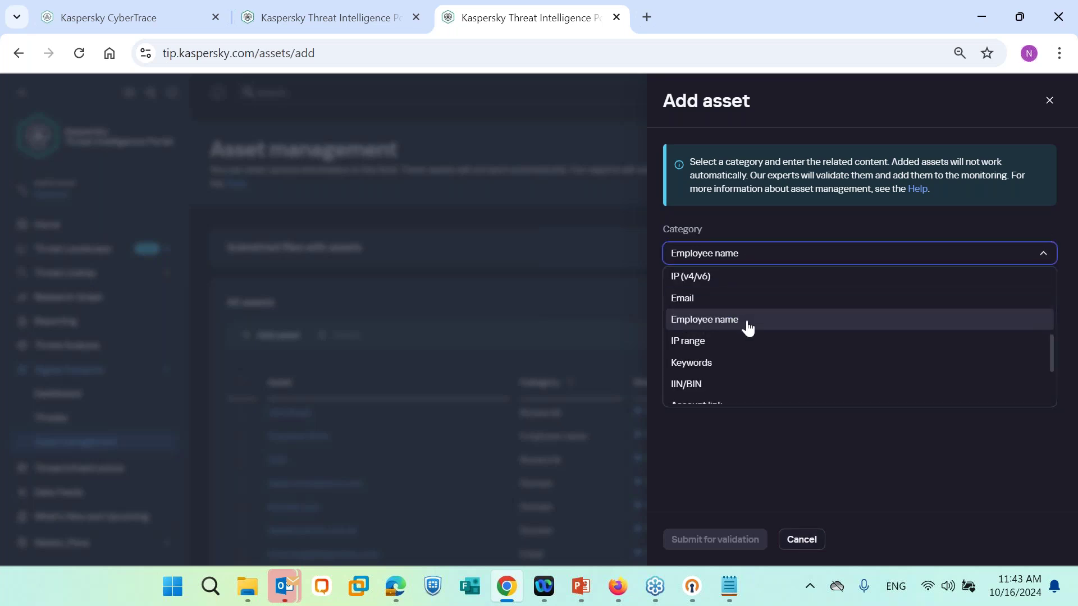
scroll(747, 328, down, 2)
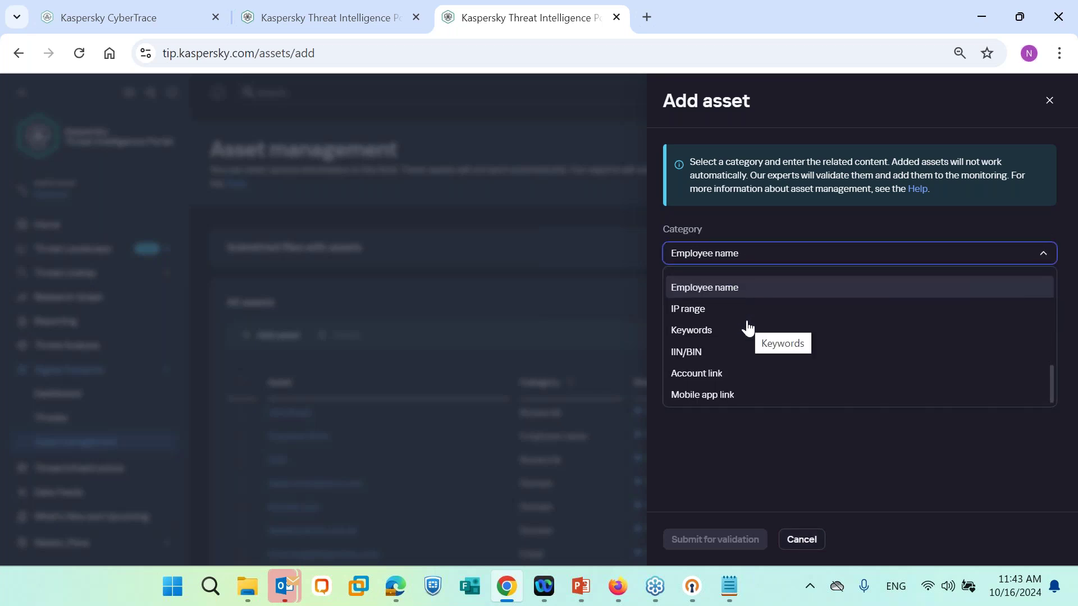
click(716, 313)
click(719, 311)
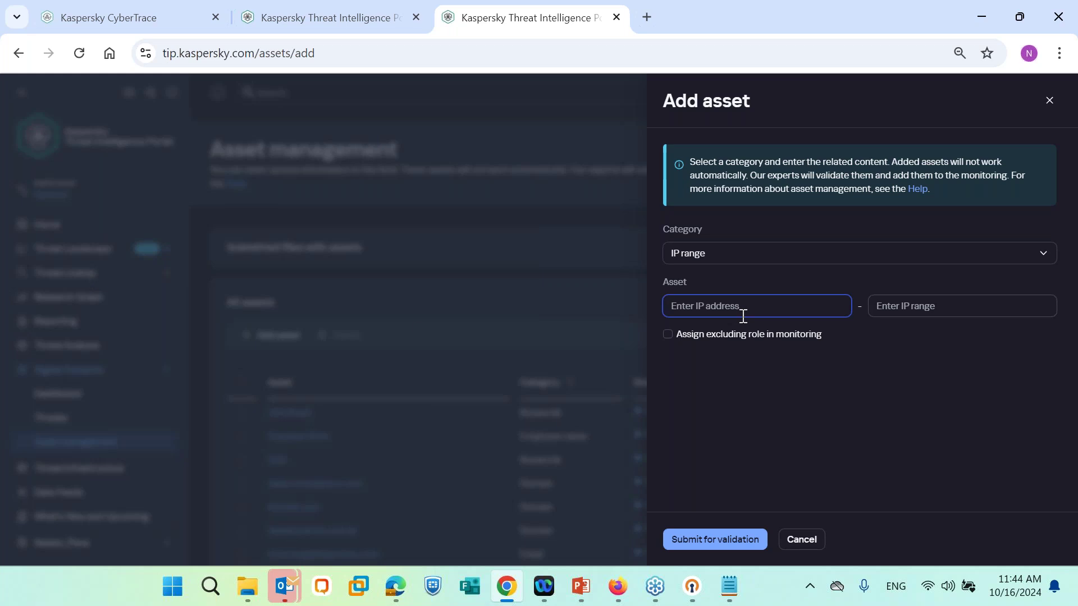
click(413, 321)
Step: Scan the list of all assets, and review the threat and asset distributions on the Digital Footprint dashboard
scroll(638, 428, down, 3)
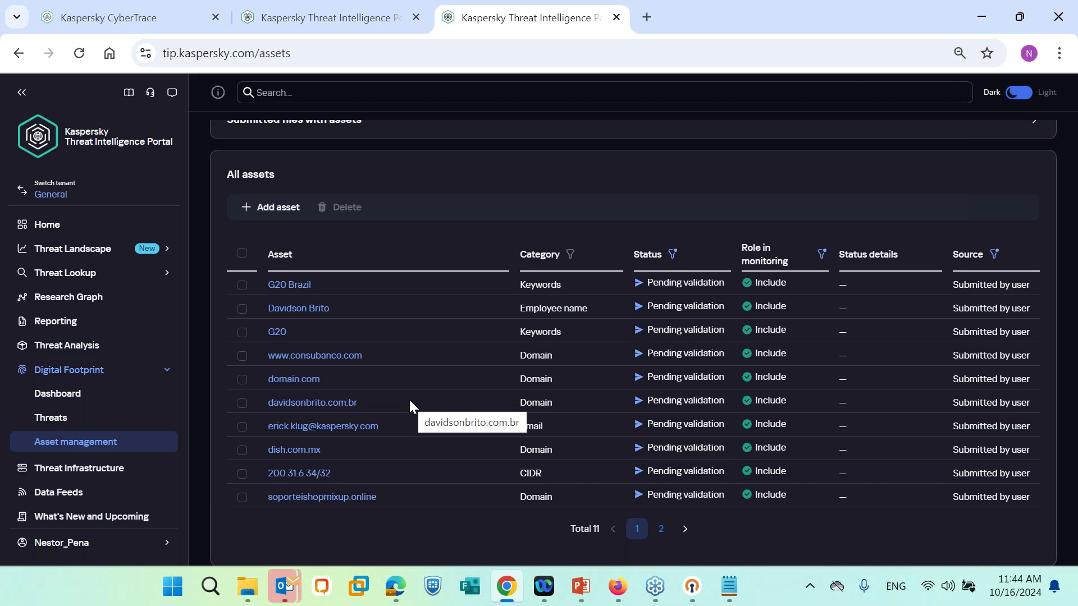
click(72, 392)
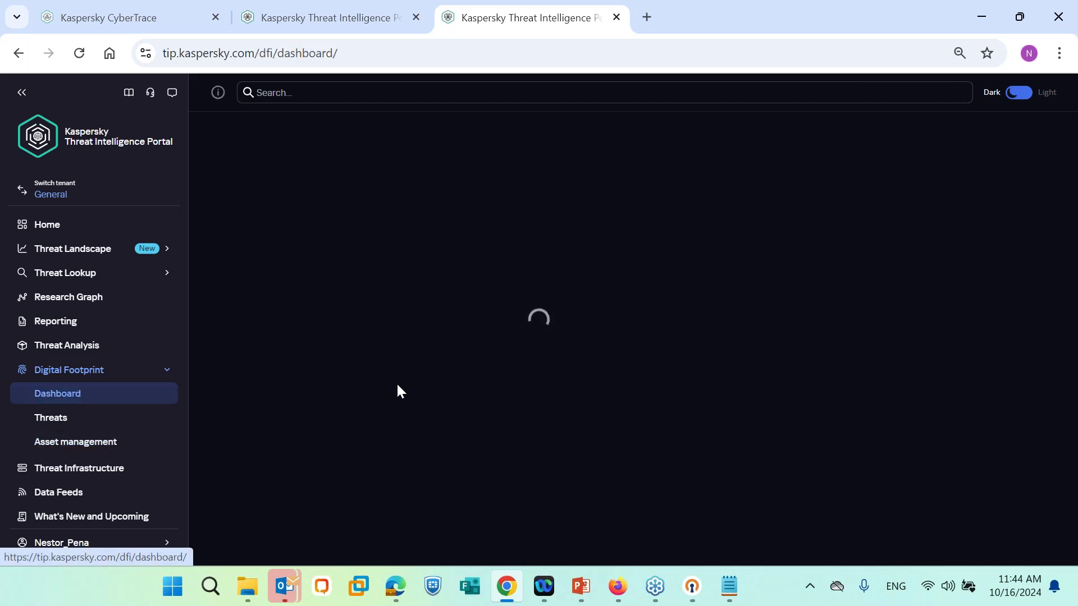
scroll(396, 387, down, 3)
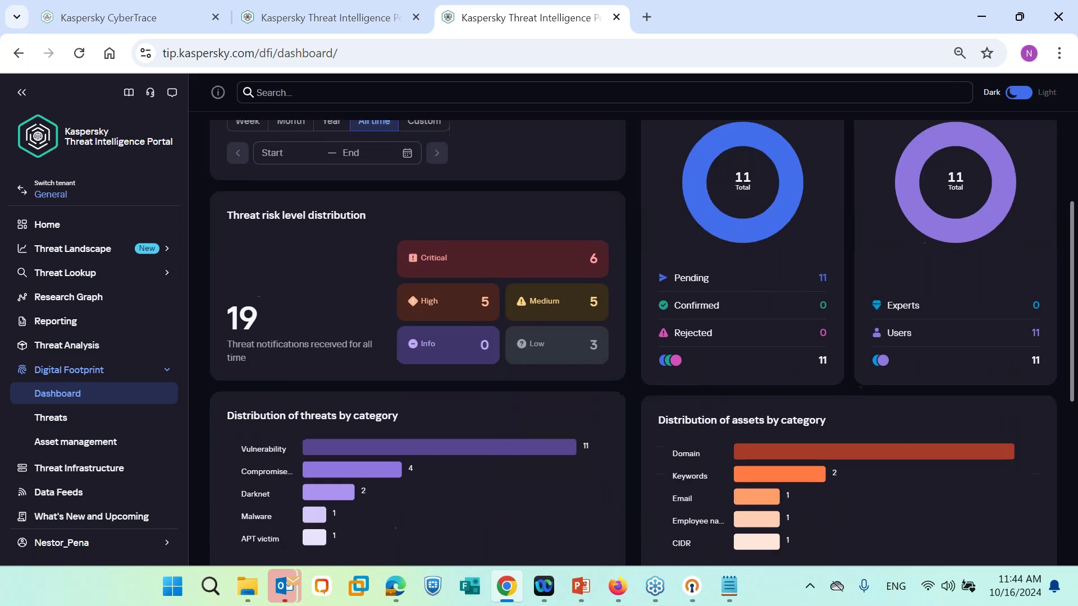
scroll(374, 374, down, 3)
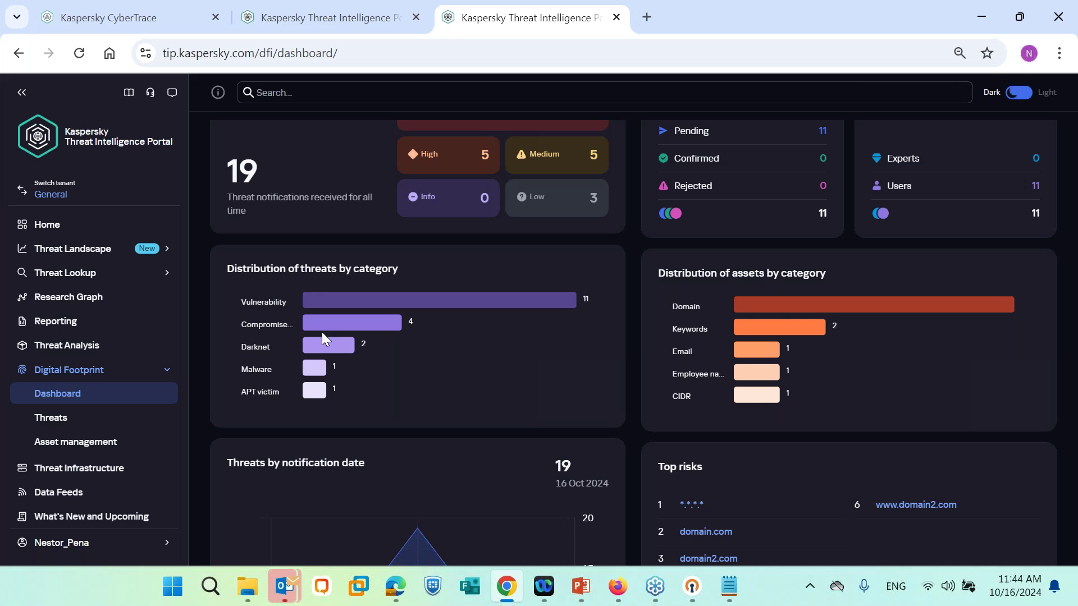
scroll(322, 332, down, 1)
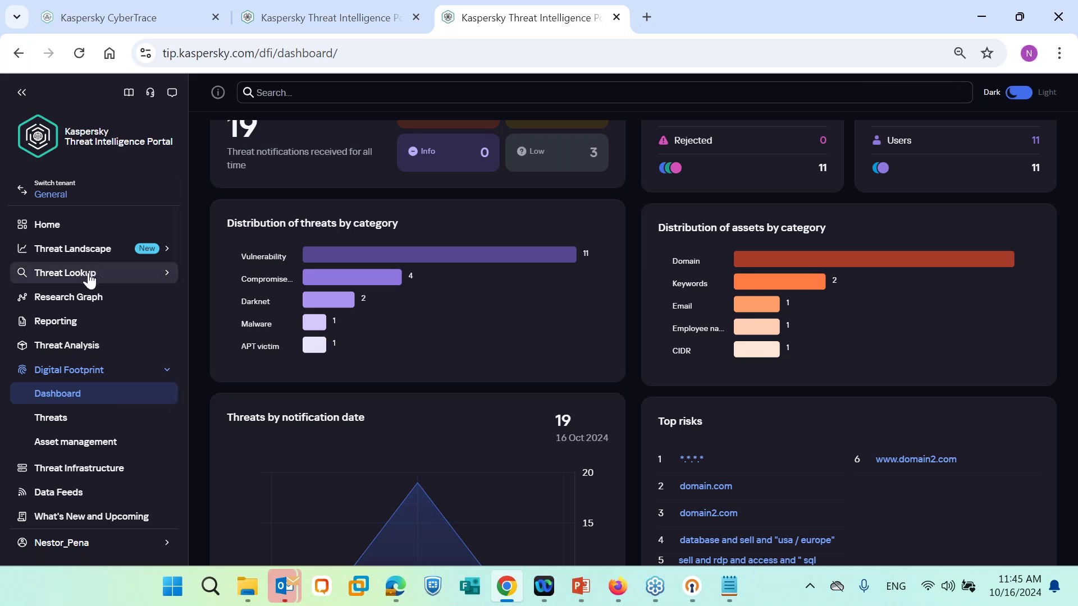
Step: Go to the portal's home page and review the list of recent APT, crimeware and industrial reports
click(58, 225)
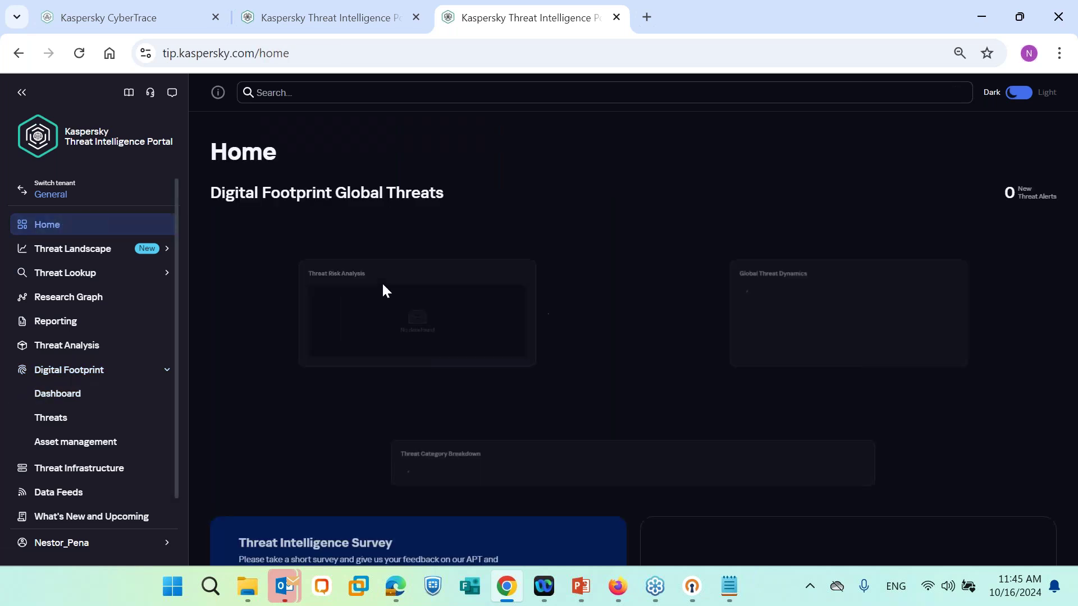
scroll(383, 285, down, 2)
scroll(383, 286, down, 10)
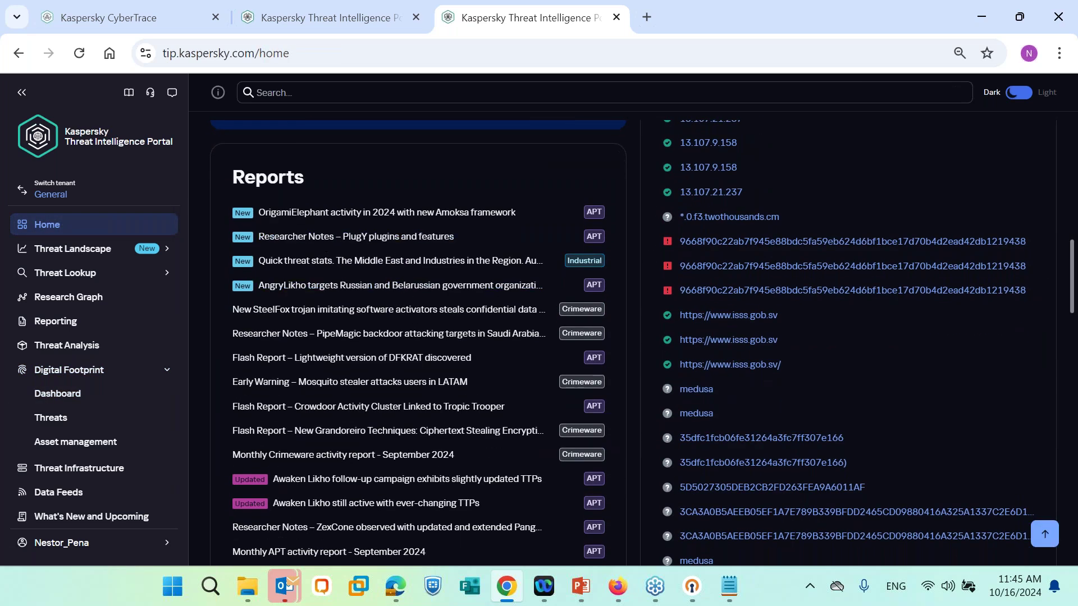
scroll(418, 427, down, 1)
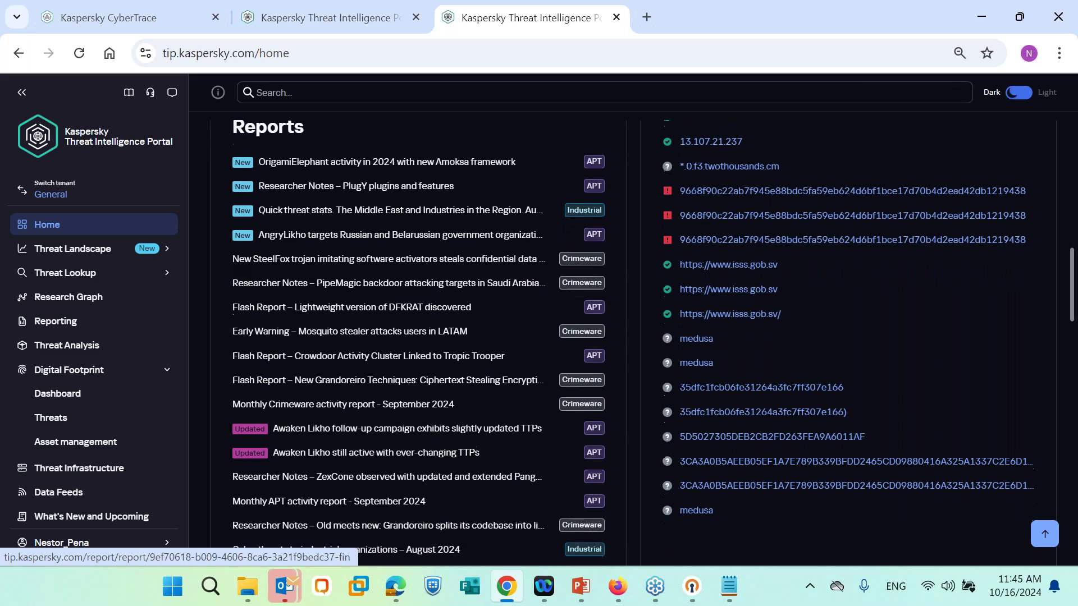
scroll(497, 399, down, 3)
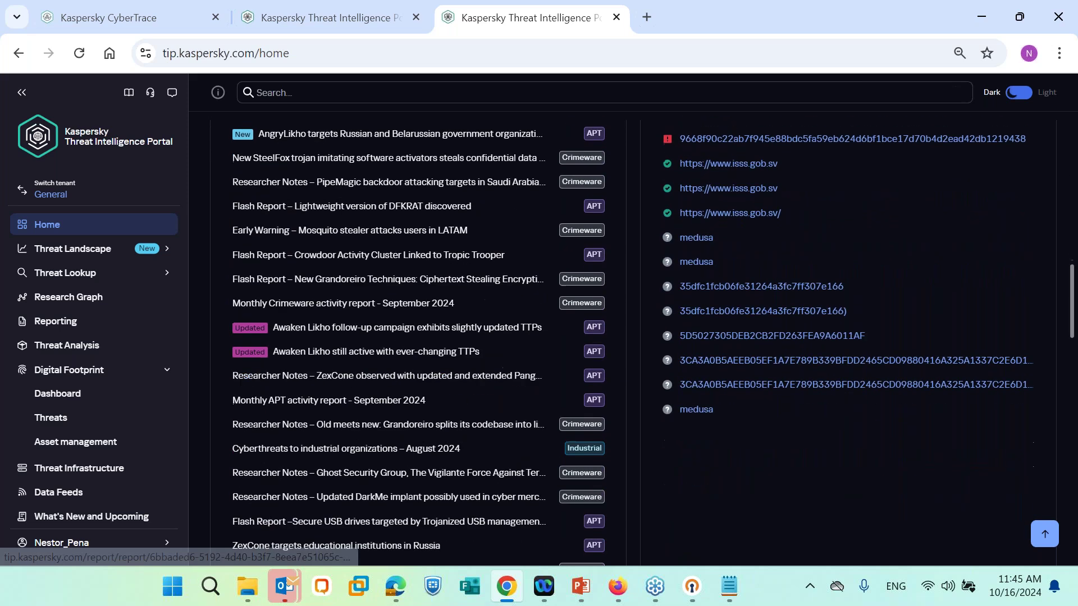
Step: Inspect Costa Rica on the home page's worldwide threat map, and review the top 10 threats, C&C, URLs and files
scroll(633, 337, down, 15)
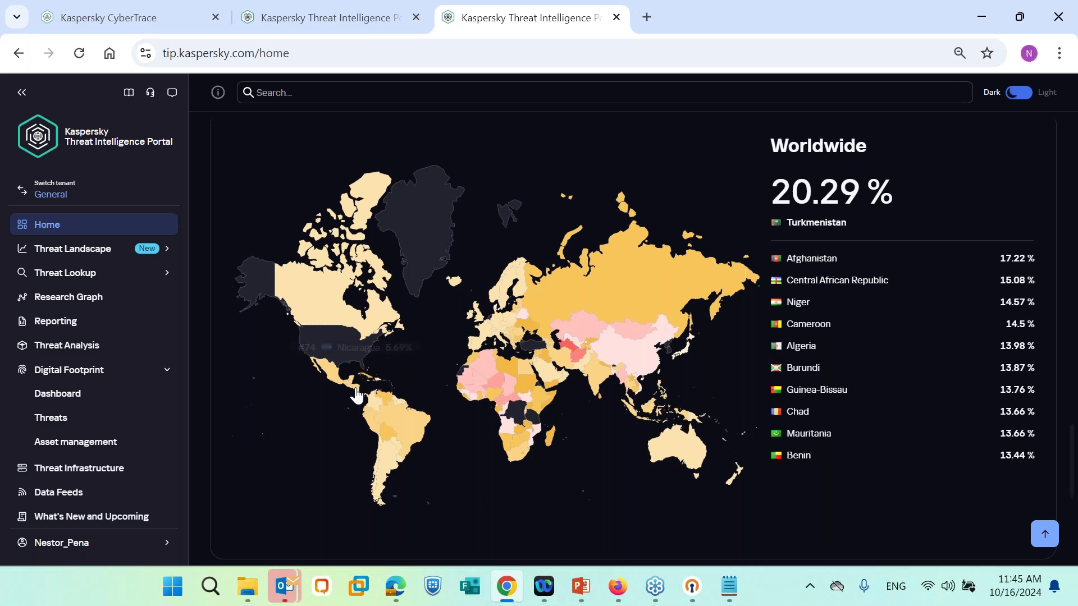
mouse_move(358, 396)
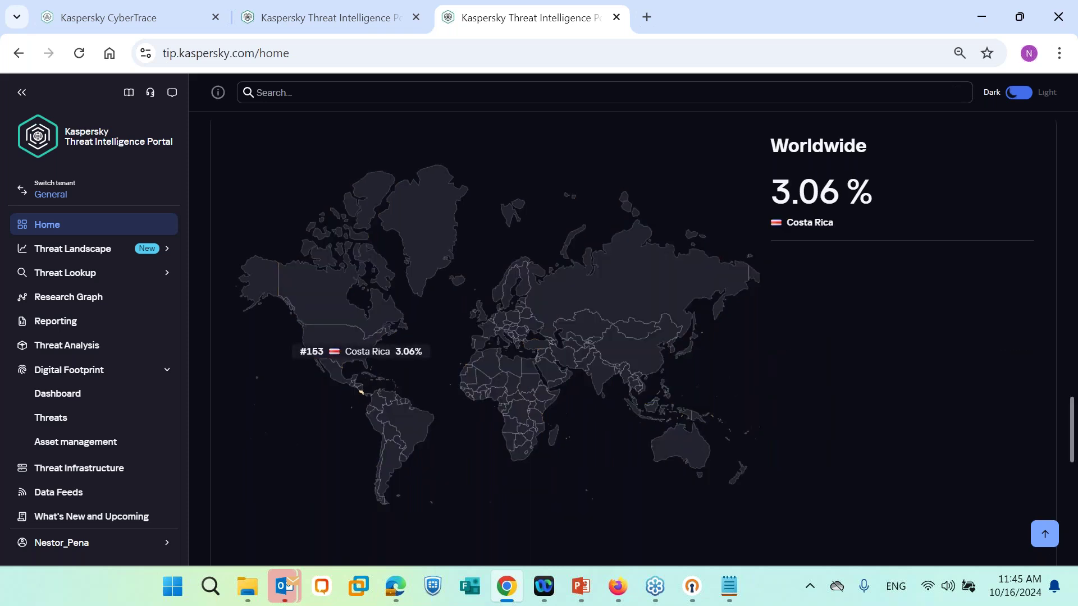
scroll(506, 397, down, 3)
scroll(530, 375, down, 2)
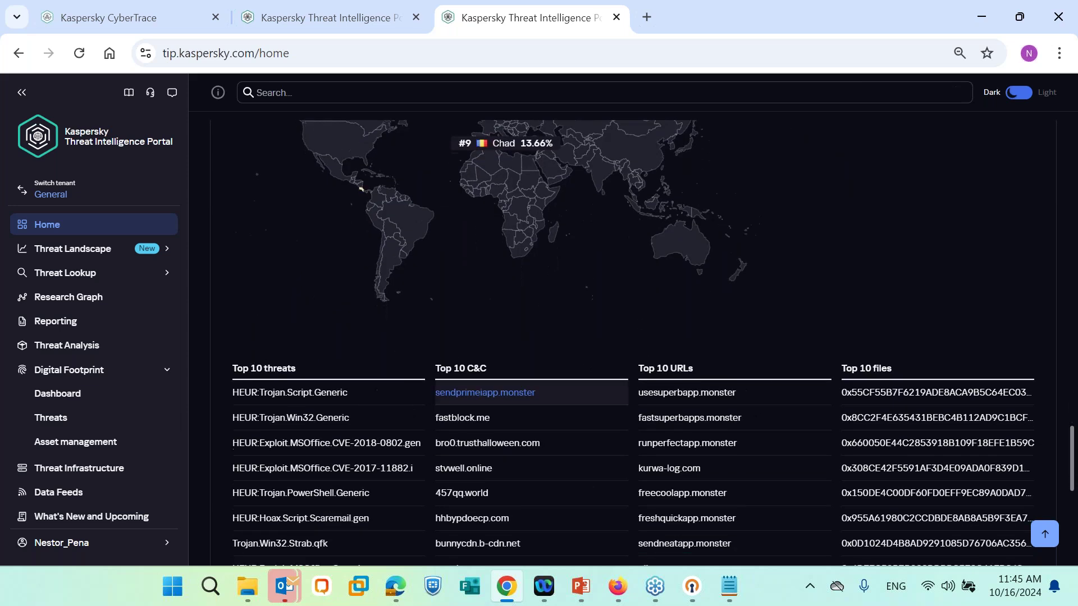
scroll(531, 375, down, 2)
scroll(531, 375, down, 5)
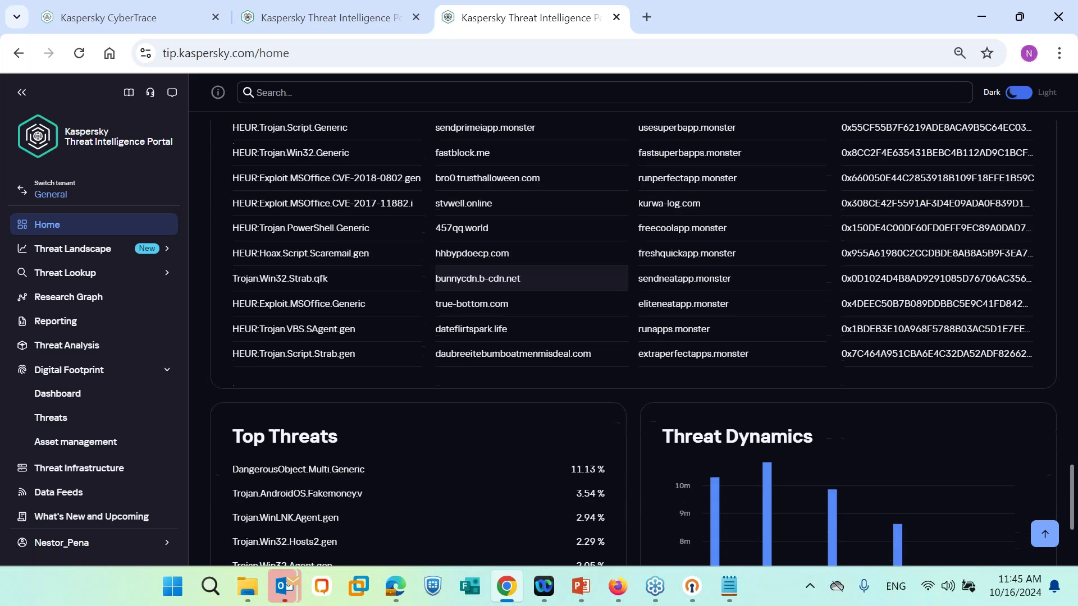
Step: Open the threat lookup report for the first hash in the home page's top 10 files, 0x55CF55B7F6219ADE8ACA9B5C64EC03E0
scroll(286, 398, up, 4)
scroll(489, 378, up, 4)
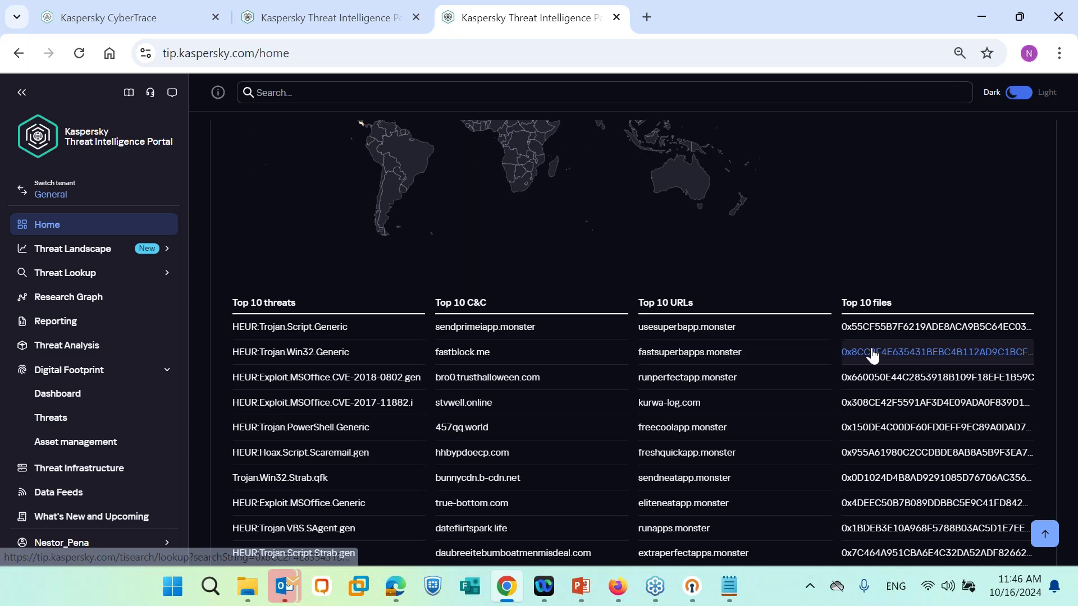
click(907, 333)
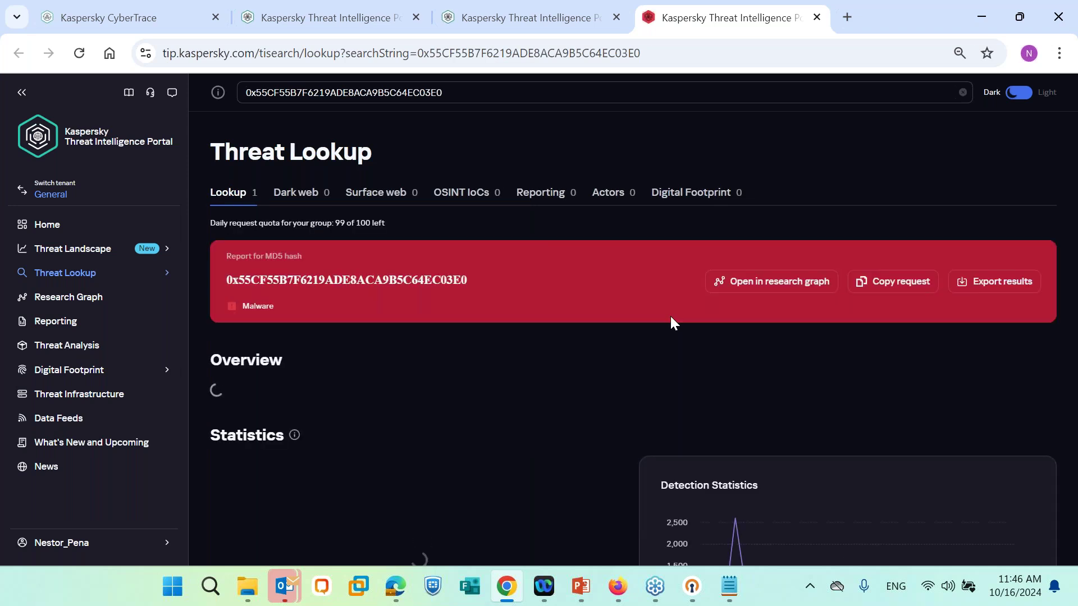
Step: Examine the hash report's verdict, overview details, related hashes and data feeds, along with the start of its geographic and detection statistics
scroll(670, 317, down, 2)
scroll(672, 323, down, 3)
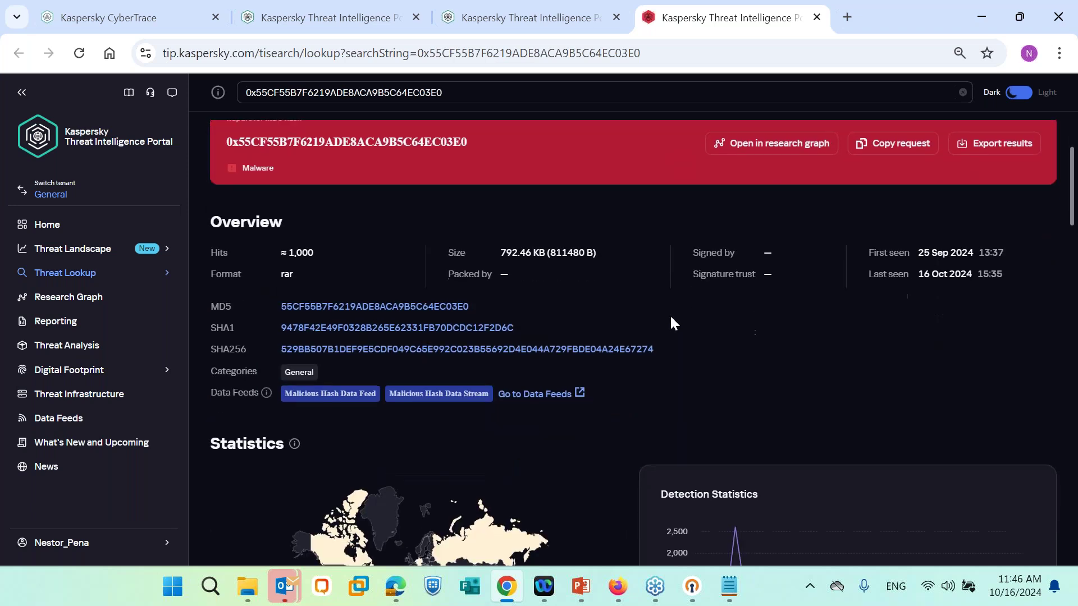
scroll(672, 319, down, 1)
scroll(672, 319, up, 1)
scroll(671, 322, up, 1)
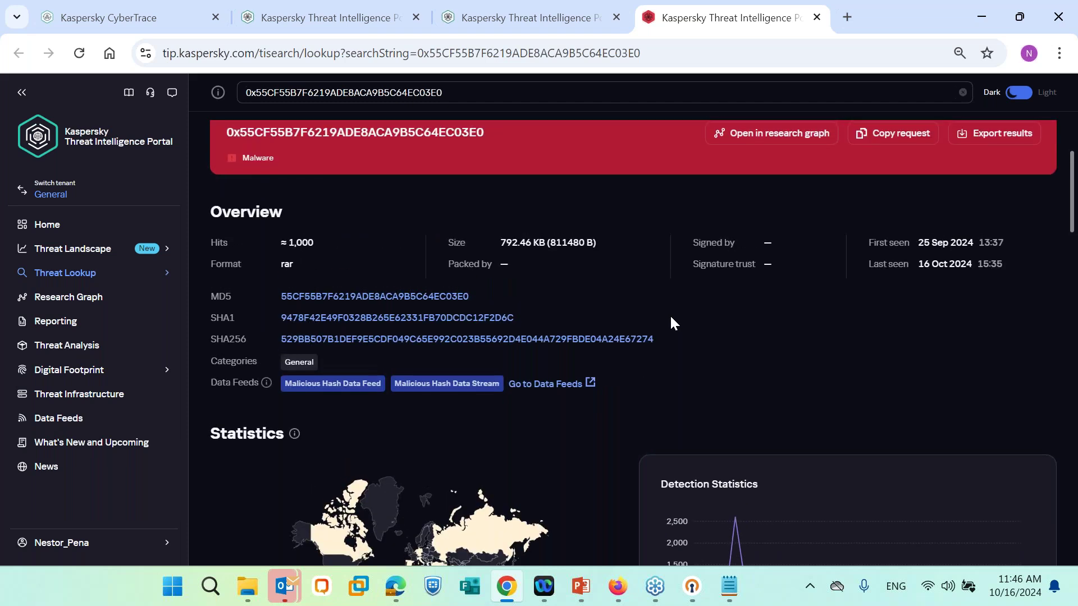
scroll(671, 318, up, 1)
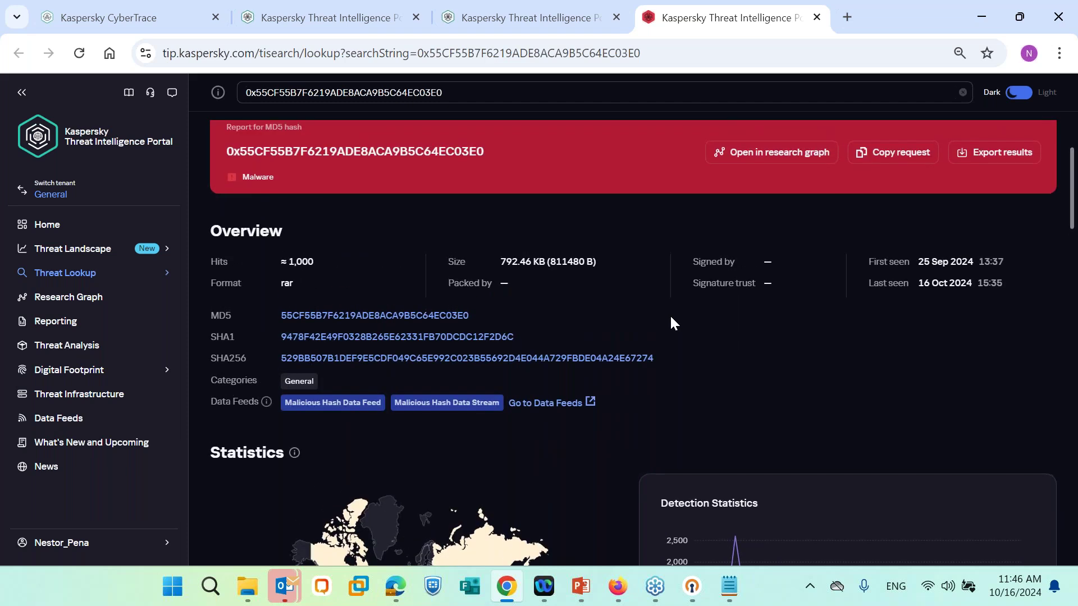
scroll(672, 323, up, 1)
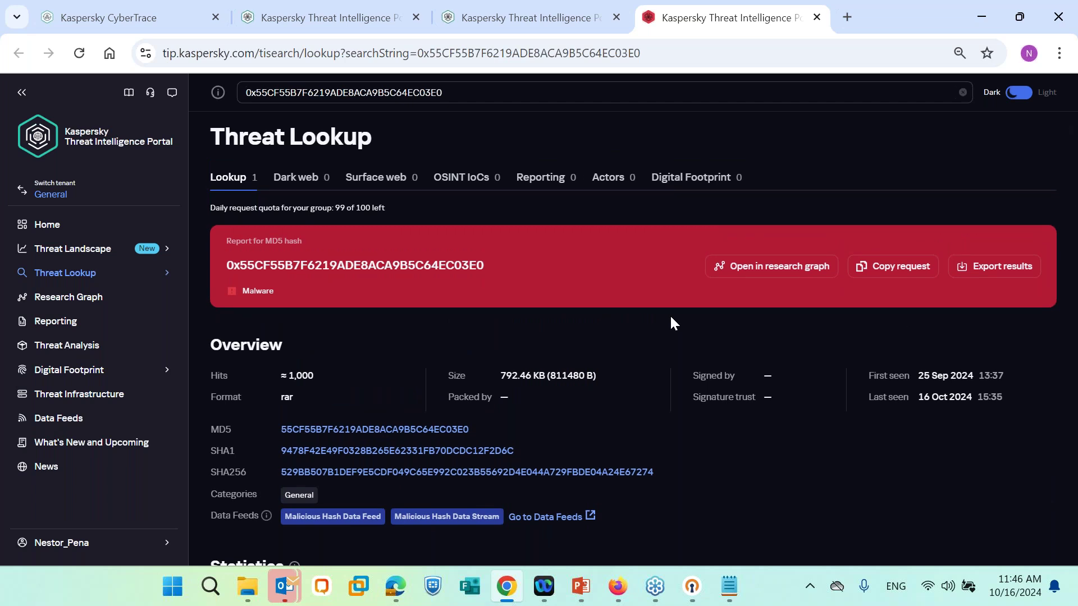
scroll(671, 322, down, 2)
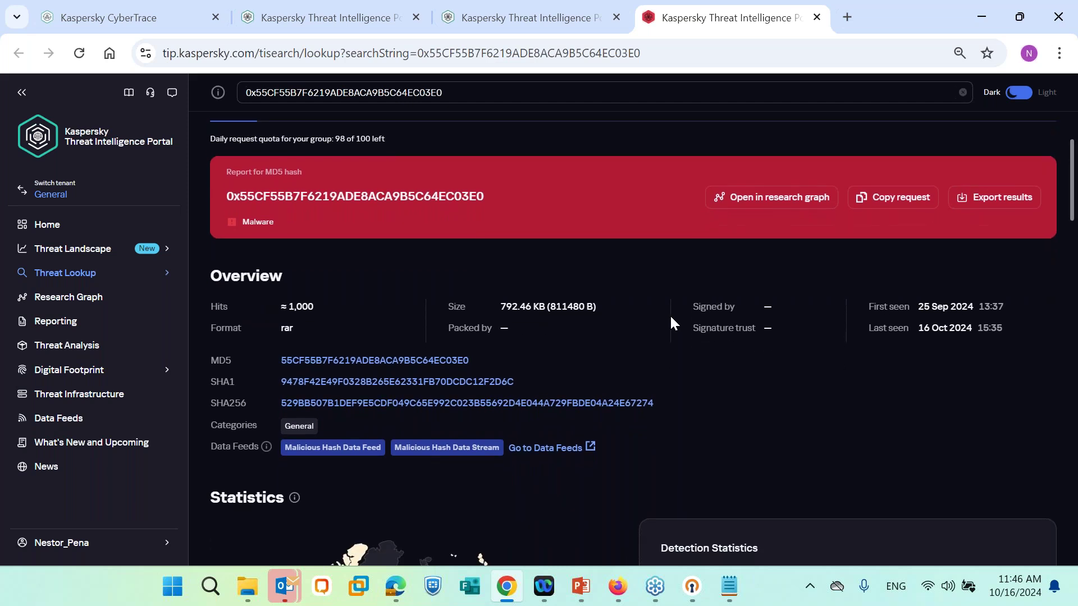
scroll(671, 318, down, 2)
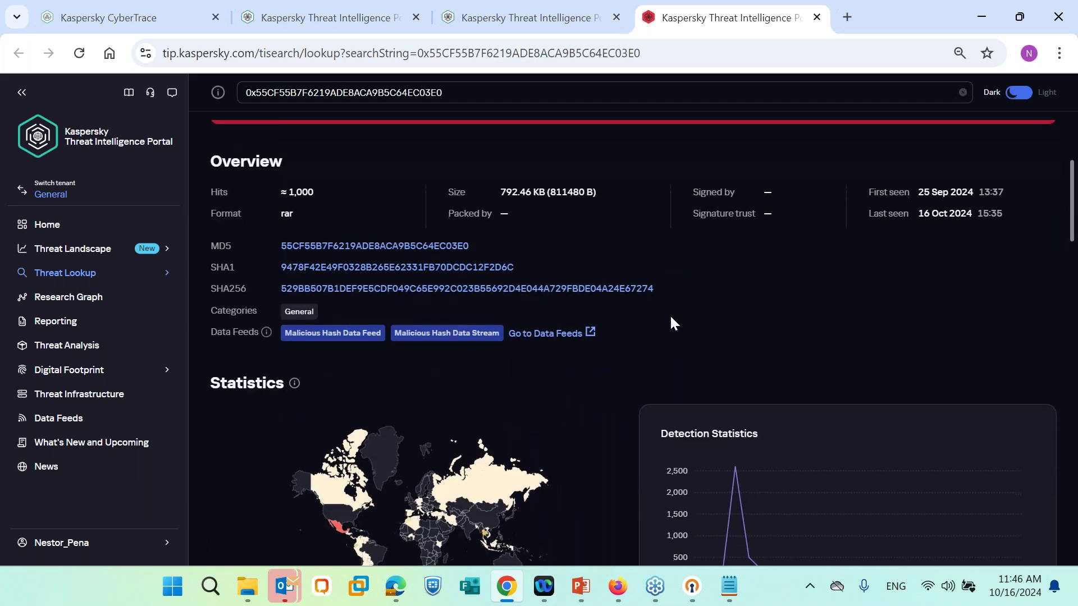
scroll(674, 324, up, 1)
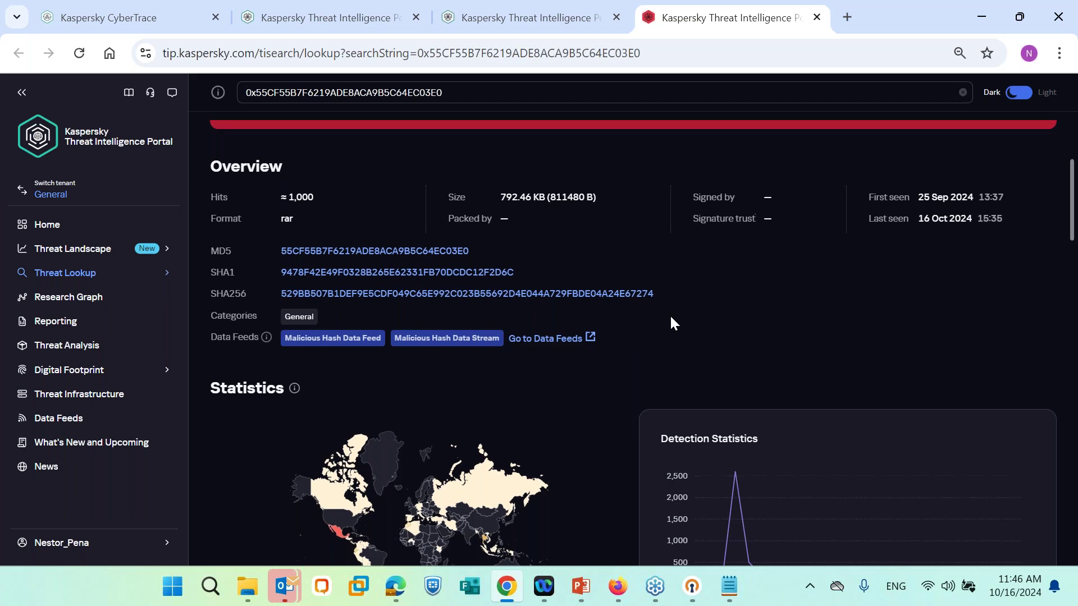
scroll(673, 324, up, 3)
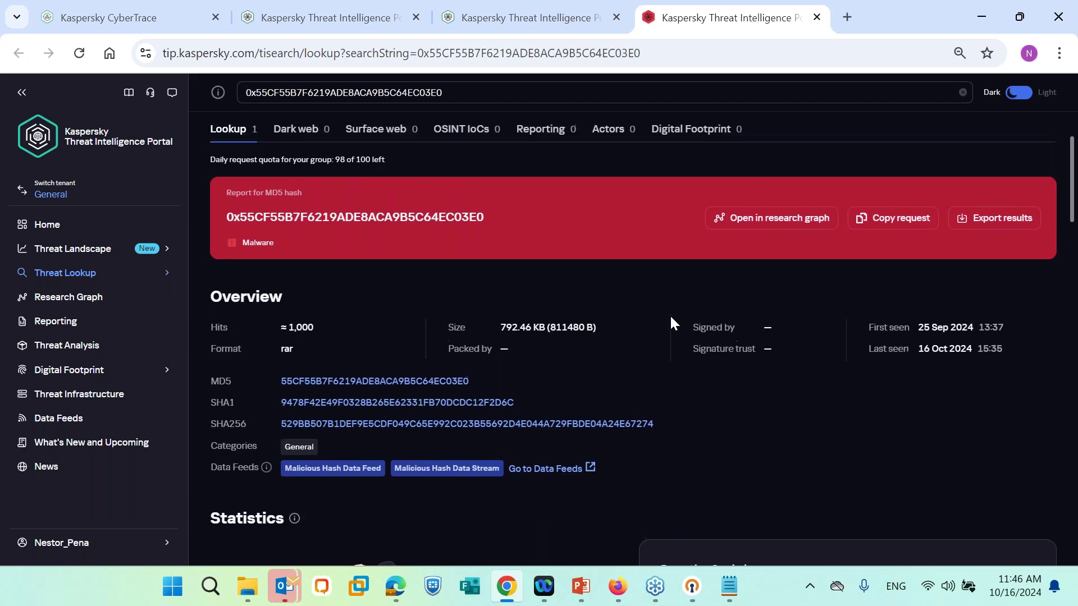